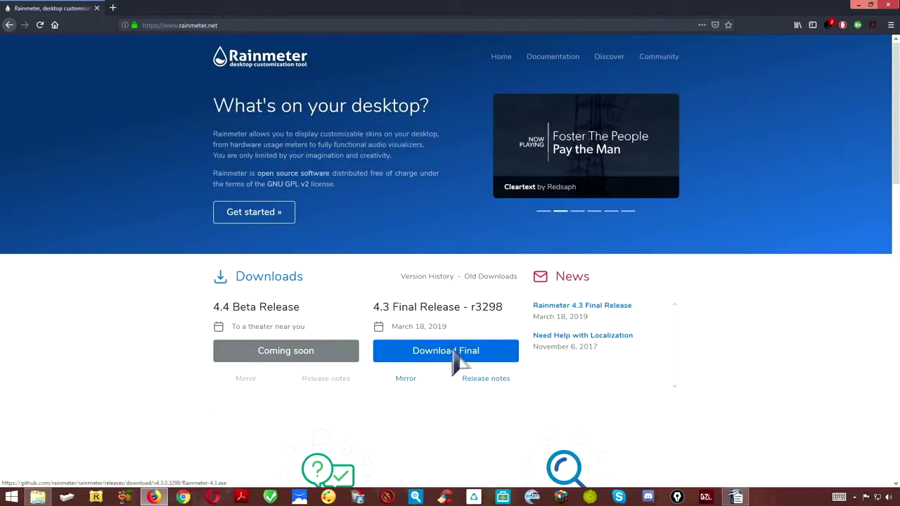
# - Download the Rainmeter 4.3 Final Release installer and save it to the computer
pyautogui.click(444, 363)
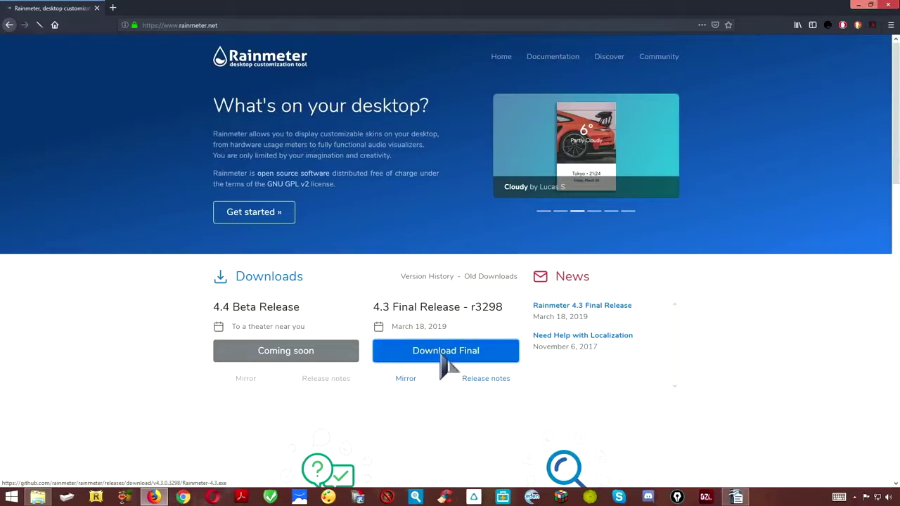
pyautogui.click(470, 241)
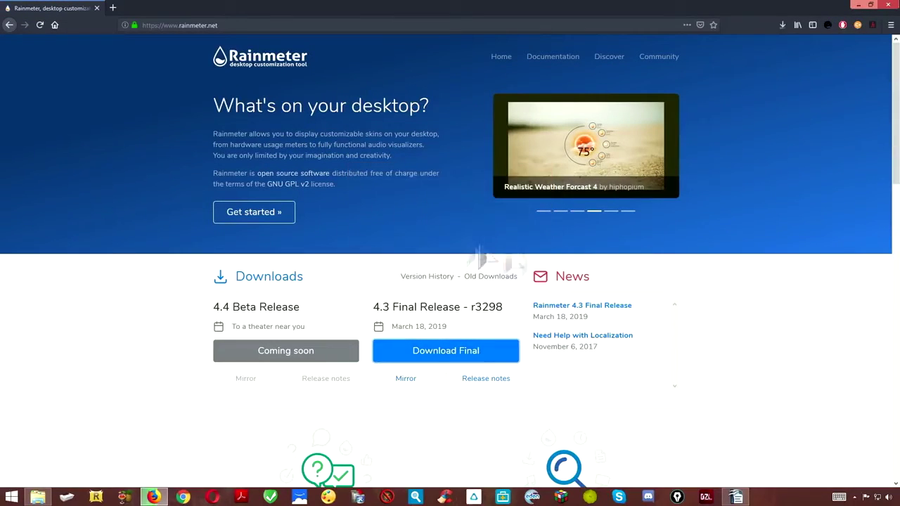
pyautogui.click(858, 6)
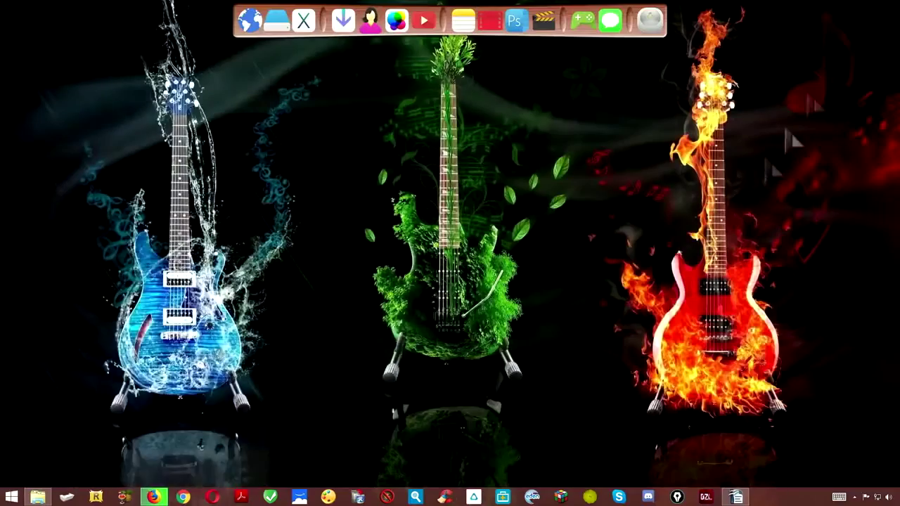
# - Run Rainmeter-4.3.exe from the Downloads folder and complete the normal 64-bit installation in C:\Program Files\Rainmeter, launching Rainmeter at the end
pyautogui.click(342, 32)
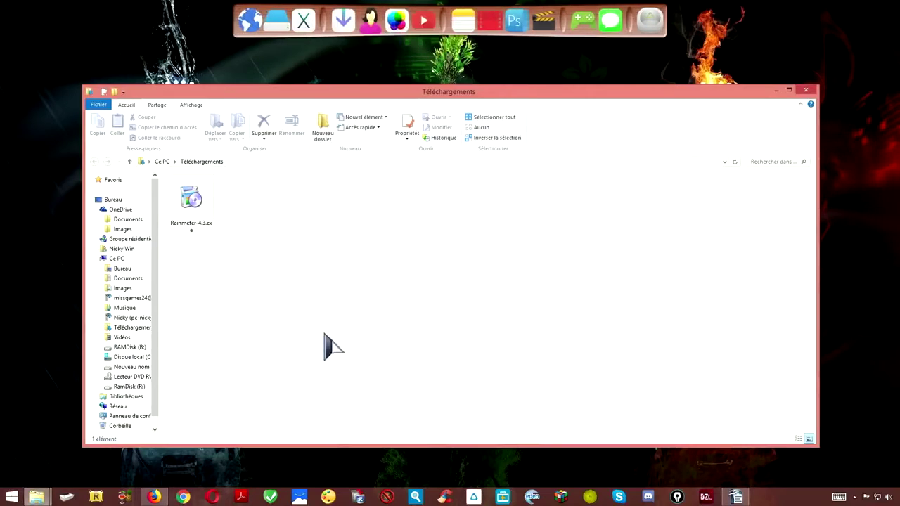
pyautogui.doubleClick(205, 204)
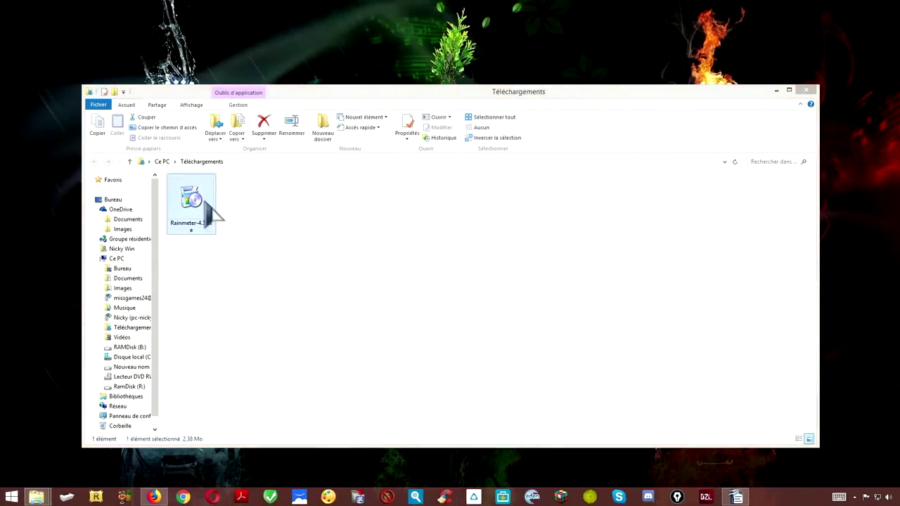
pyautogui.click(455, 270)
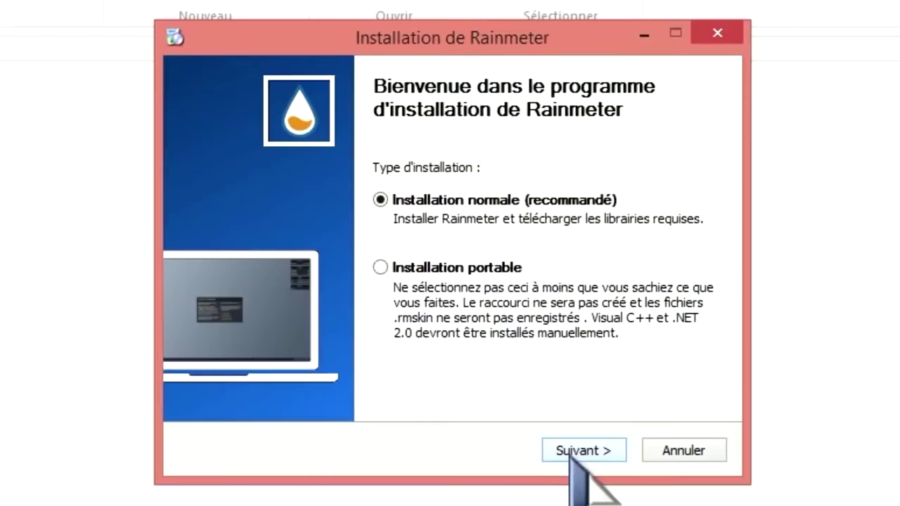
pyautogui.click(497, 322)
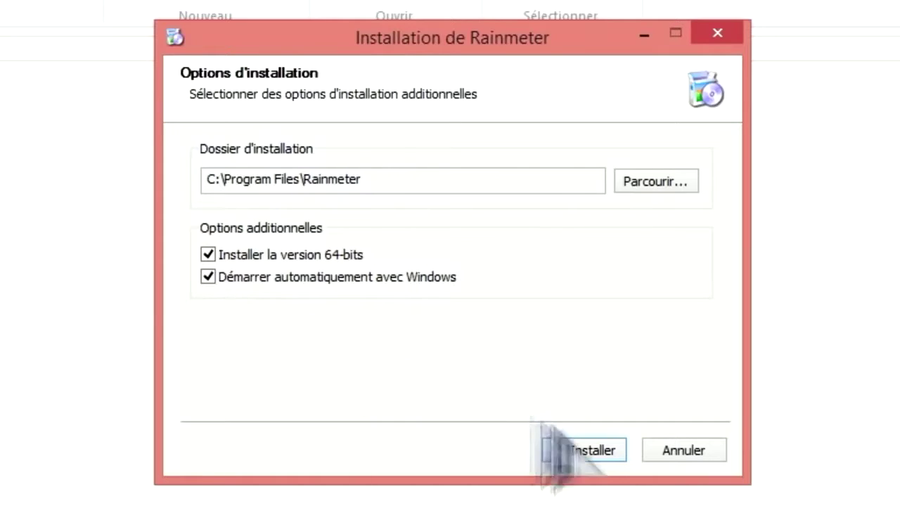
pyautogui.click(603, 446)
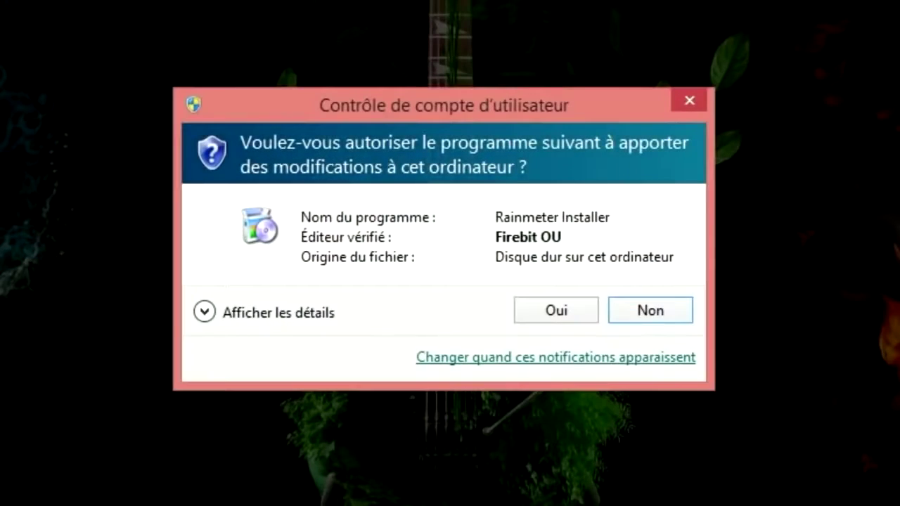
pyautogui.click(556, 310)
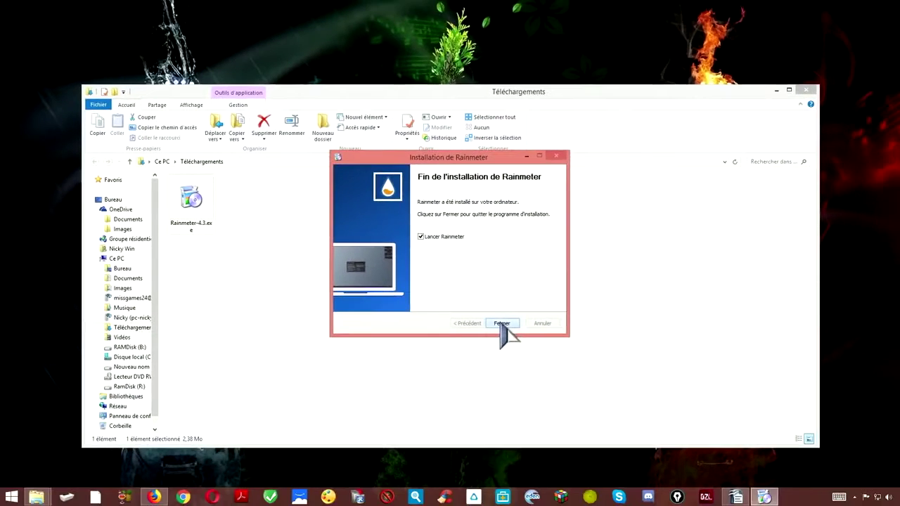
pyautogui.click(501, 324)
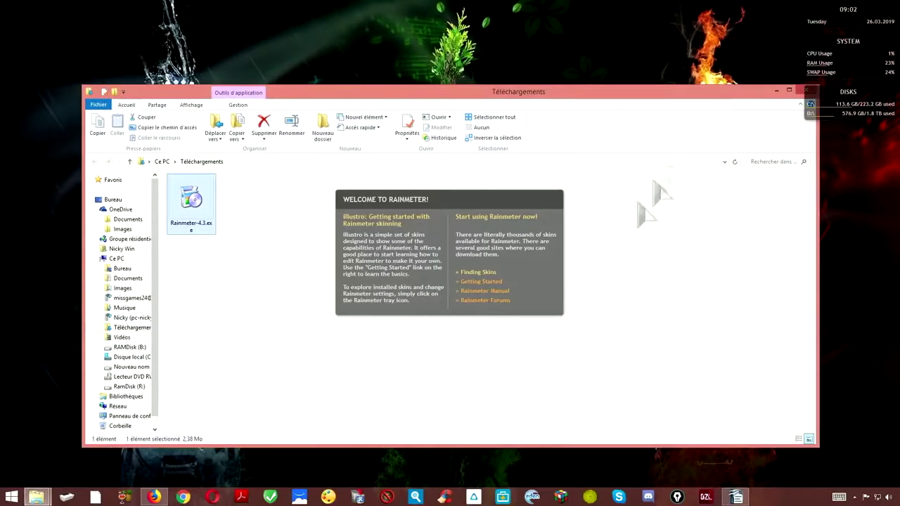
# - Close the Downloads window and unload the default illustro Welcome, clock, System and Disks skins from the desktop
pyautogui.click(808, 90)
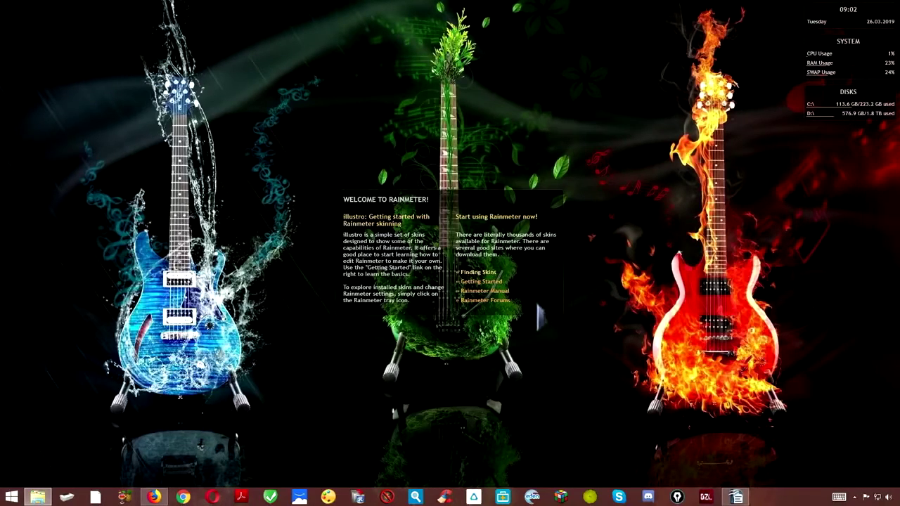
pyautogui.rightClick(539, 306)
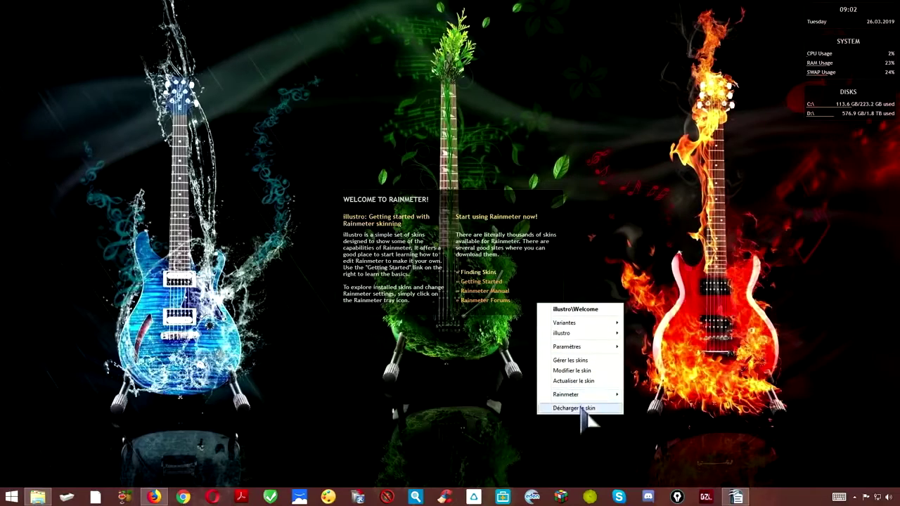
pyautogui.click(573, 409)
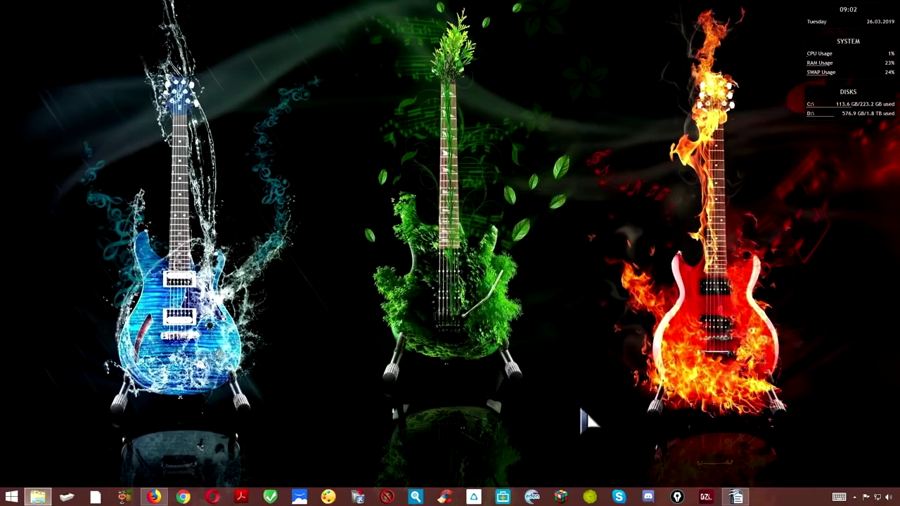
pyautogui.rightClick(834, 19)
pyautogui.click(838, 119)
pyautogui.rightClick(846, 88)
pyautogui.click(862, 173)
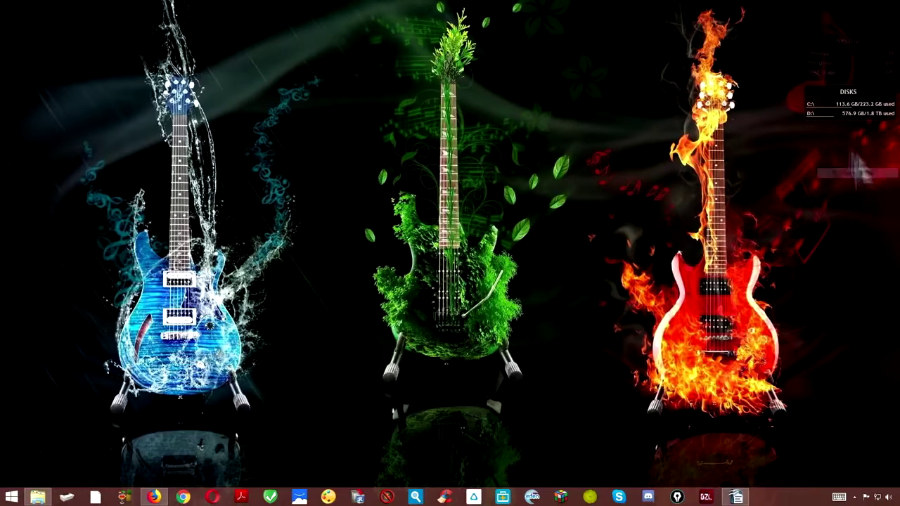
pyautogui.rightClick(852, 106)
pyautogui.click(859, 199)
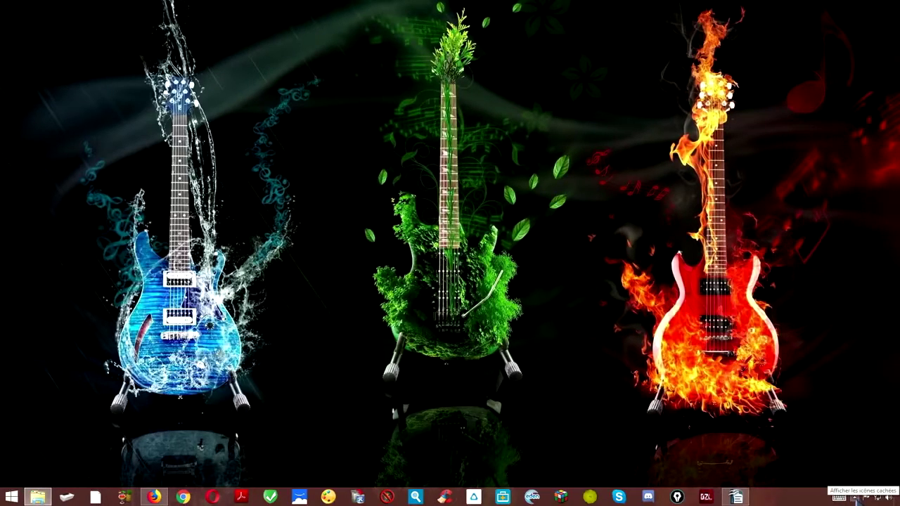
pyautogui.click(855, 497)
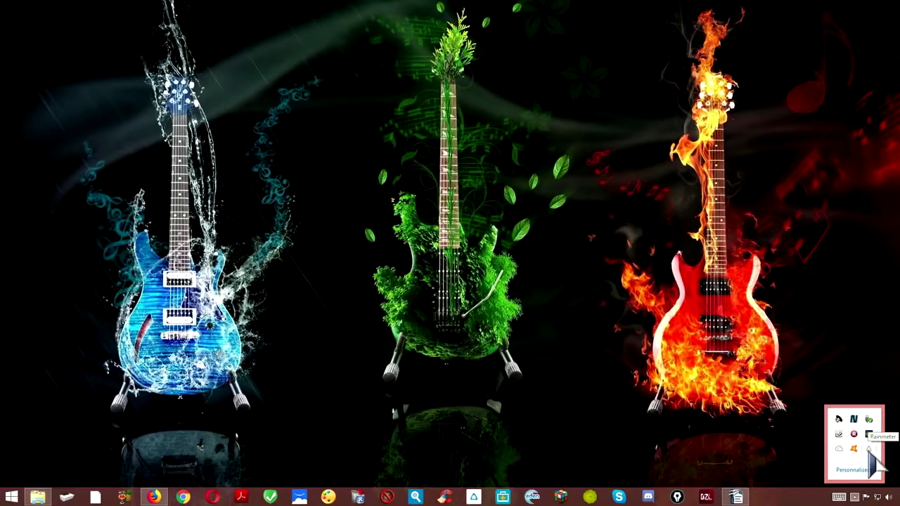
pyautogui.click(446, 343)
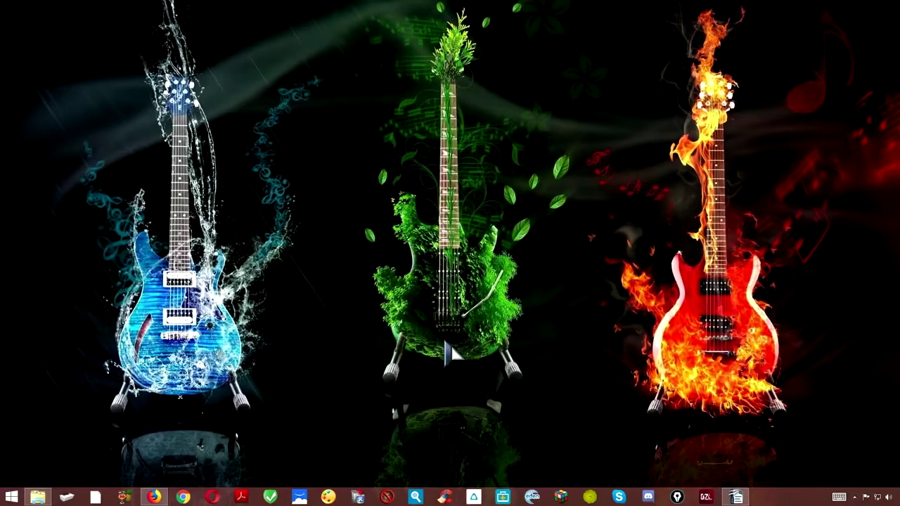
# - Switch to Firefox and try to download the Razor skin's ZIP directly from its DeviantArt page
pyautogui.click(154, 497)
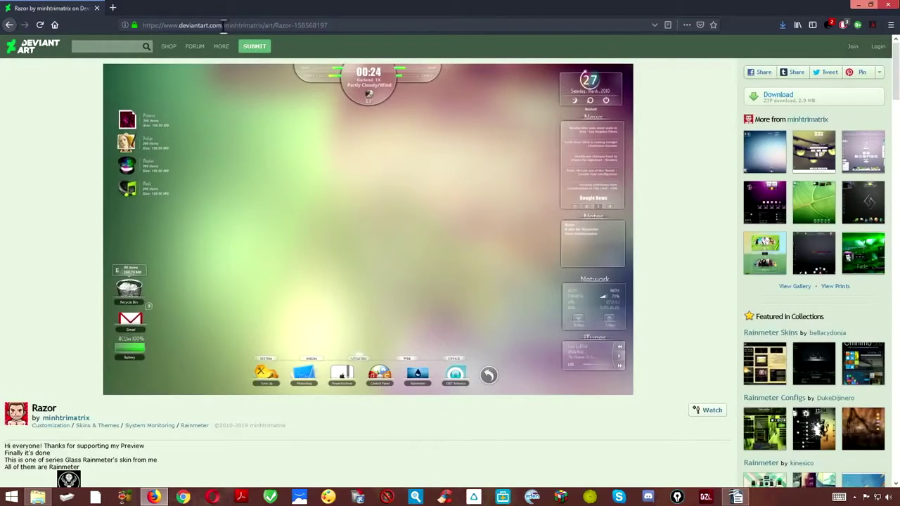
pyautogui.click(779, 98)
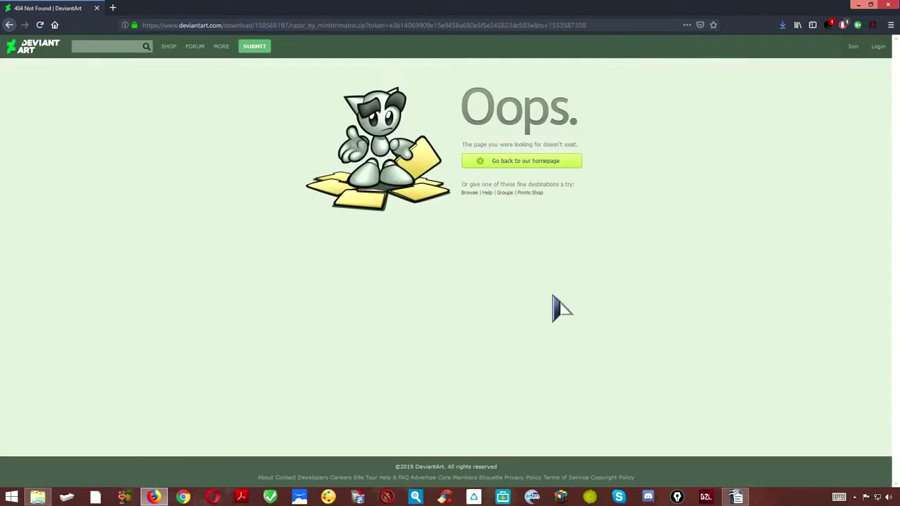
pyautogui.click(10, 24)
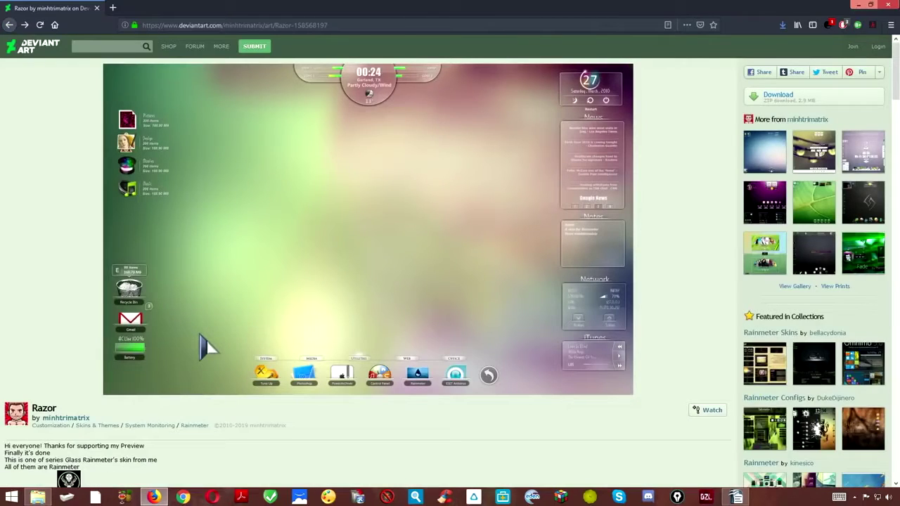
# - Download razor_by_minhtrimatrix.zip from the Razor page's MediaFire mirror and open the Downloads folder
pyautogui.scroll(-5, 202, 348)
pyautogui.scroll(4, 201, 395)
pyautogui.middleClick(234, 244)
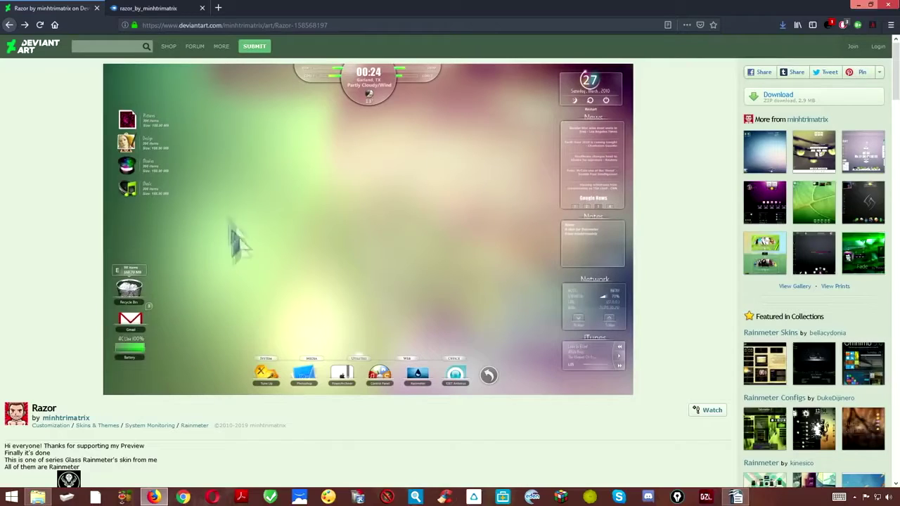
pyautogui.click(148, 8)
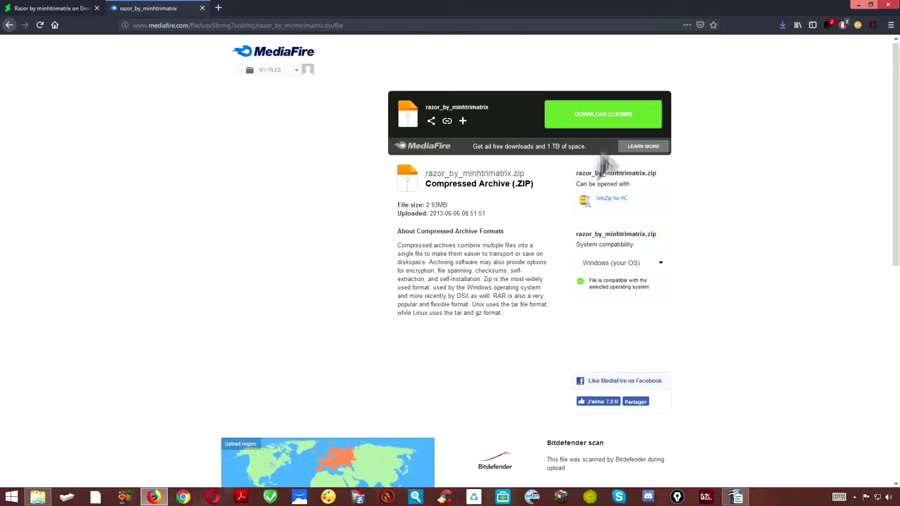
pyautogui.click(604, 118)
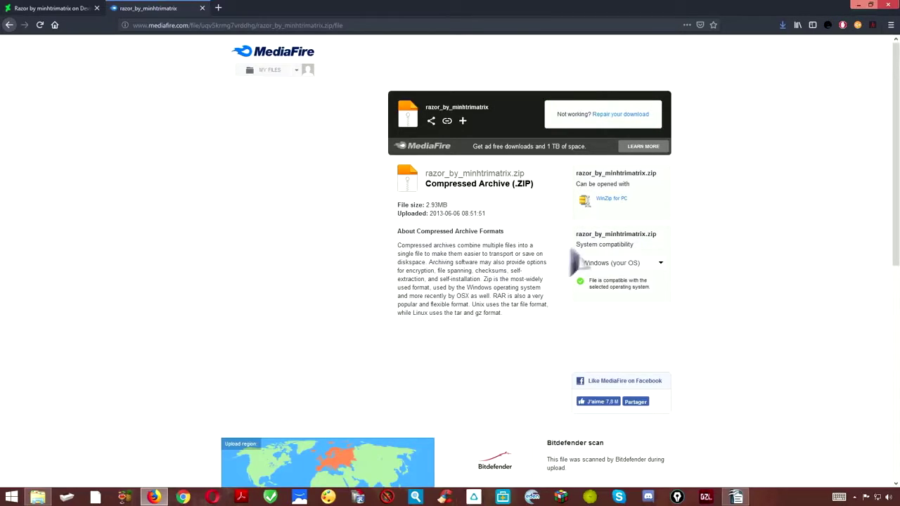
pyautogui.click(859, 6)
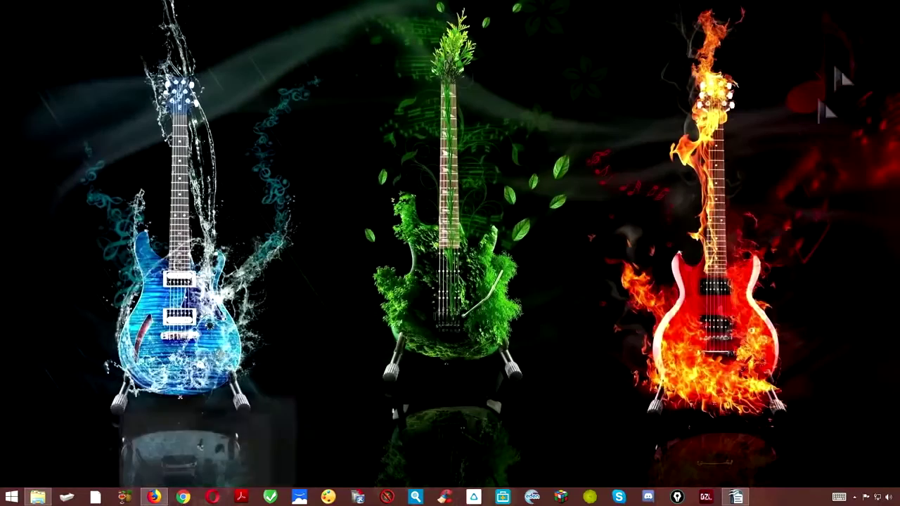
pyautogui.rightClick(37, 497)
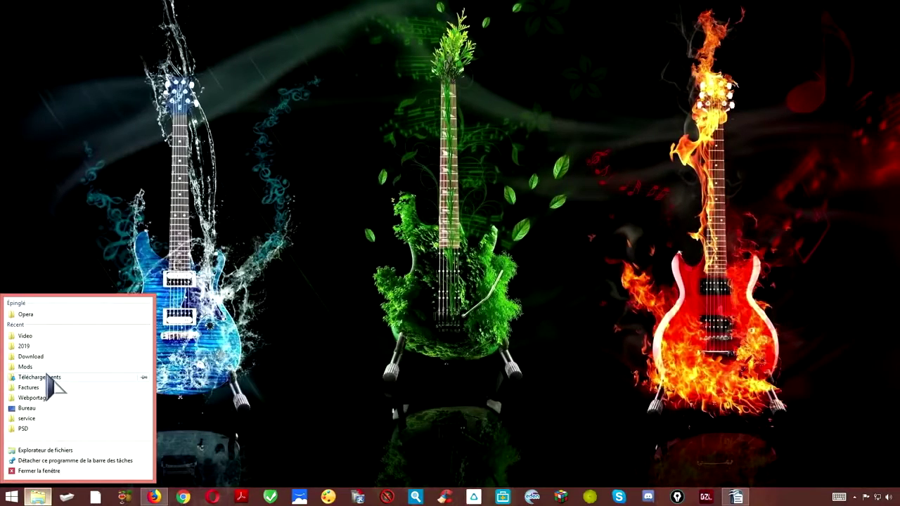
pyautogui.click(43, 378)
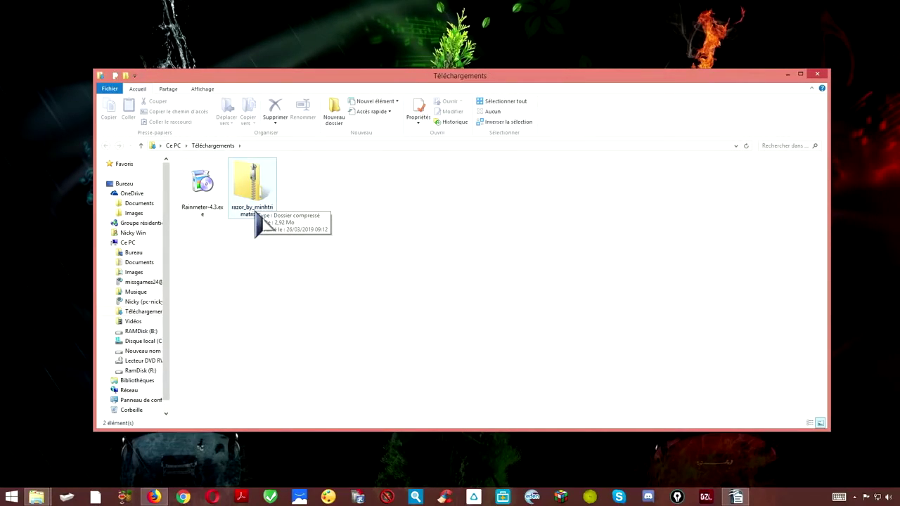
# - Download the French 64-bit WinRAR 5.70 installer from the WinRAR website in Firefox
pyautogui.click(154, 497)
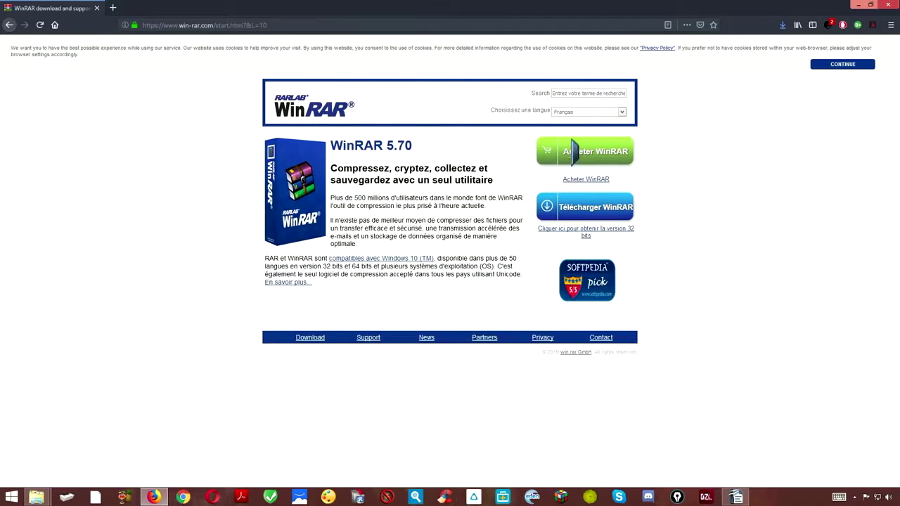
pyautogui.click(598, 220)
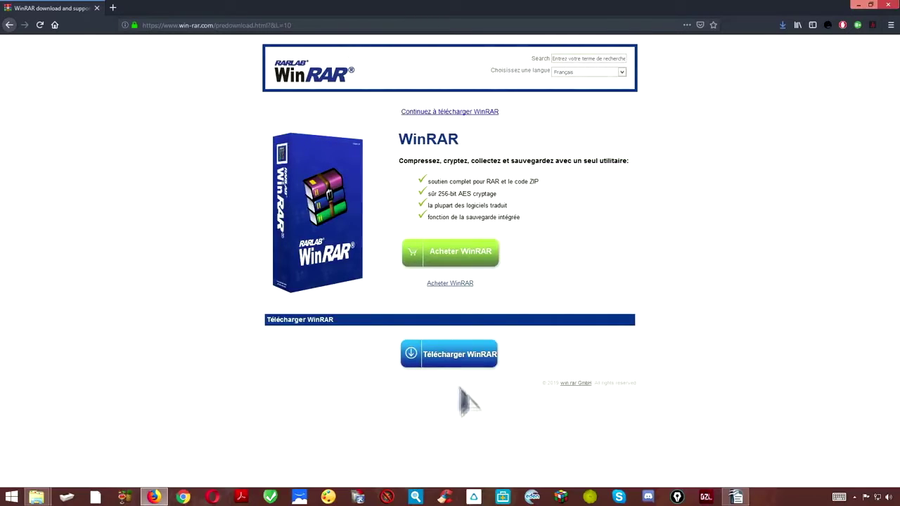
pyautogui.click(456, 370)
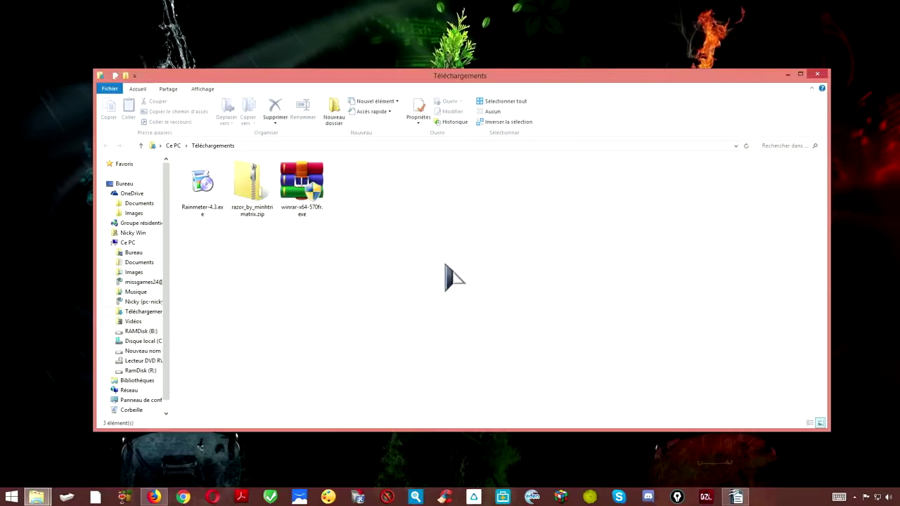
pyautogui.doubleClick(305, 197)
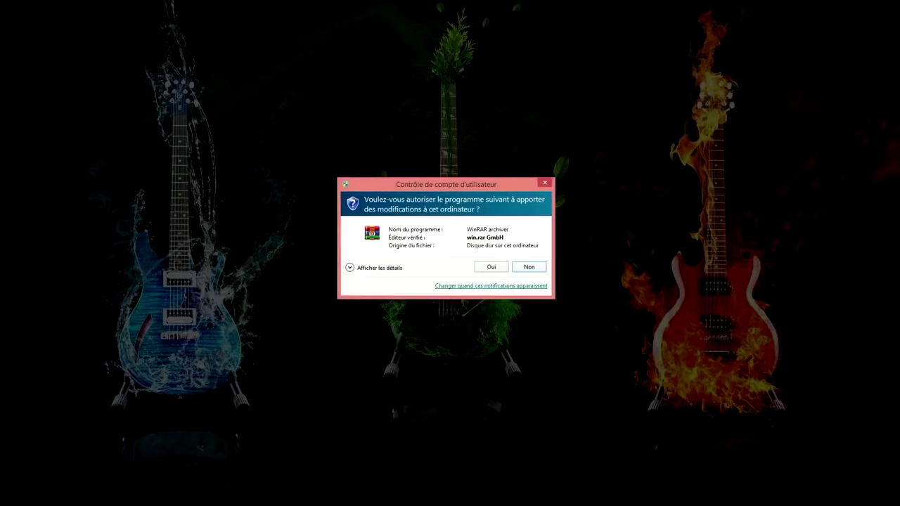
pyautogui.click(490, 267)
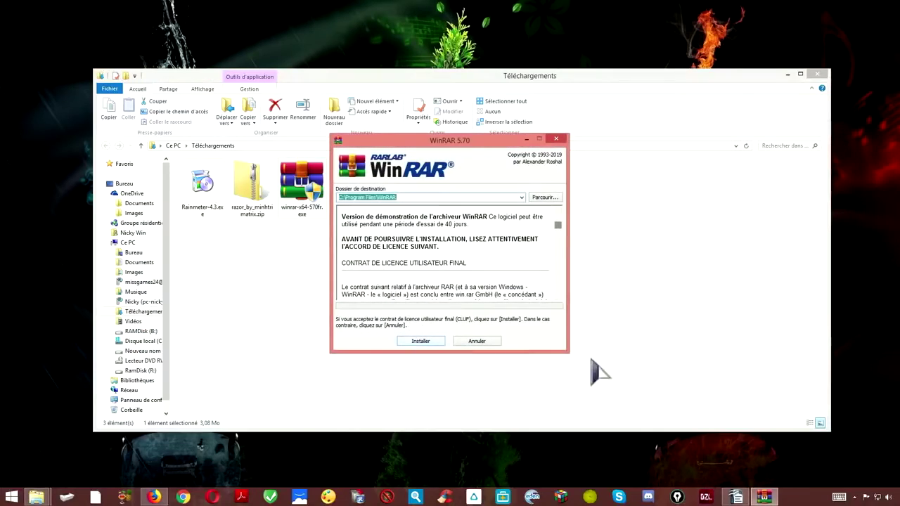
pyautogui.click(557, 139)
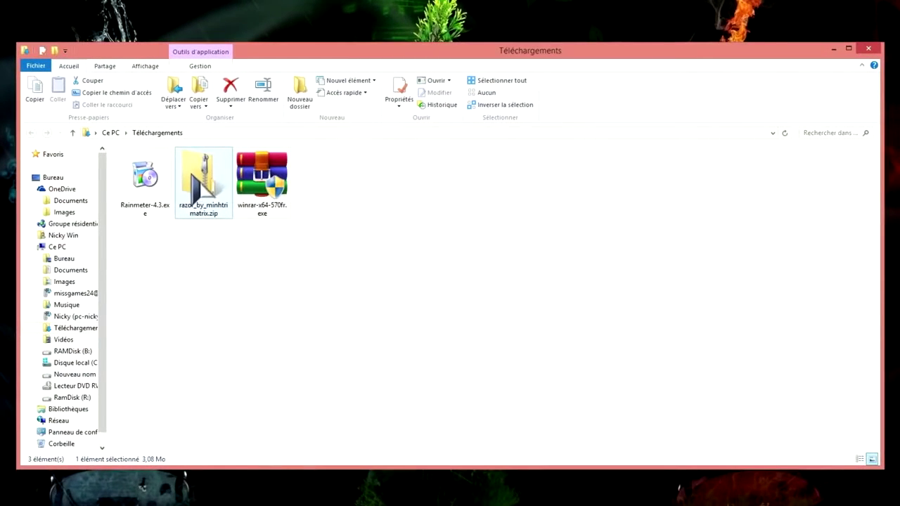
# - Extract razor_by_minhtrimatrix.zip into its own folder and delete the archive and both installers from Downloads
pyautogui.rightClick(193, 175)
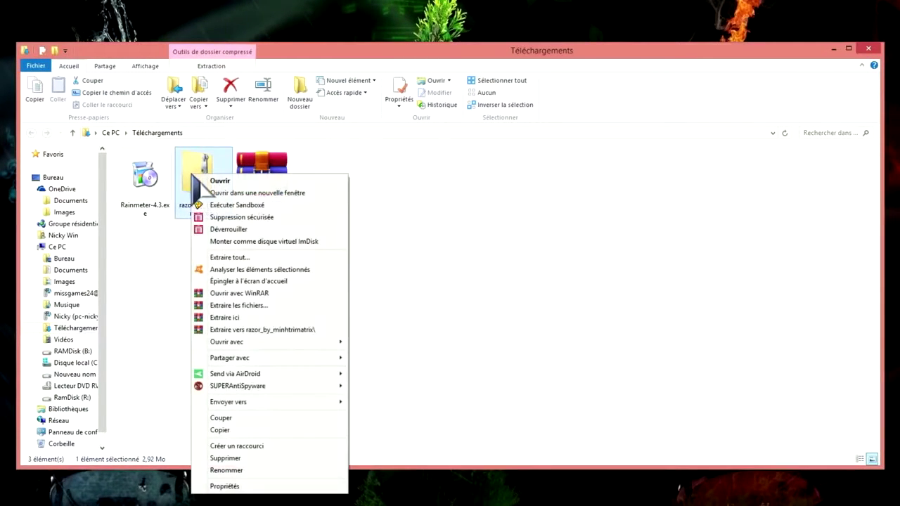
pyautogui.click(259, 330)
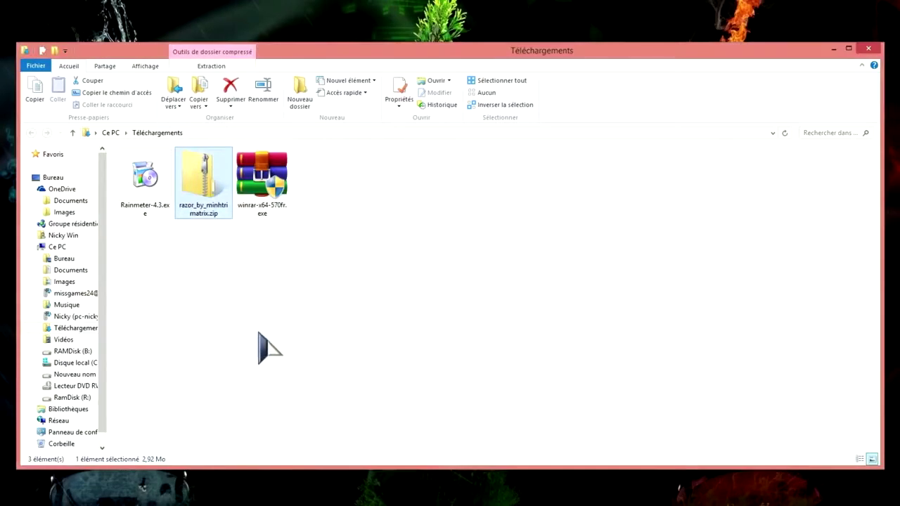
pyautogui.moveTo(234, 262); pyautogui.dragTo(355, 151)
pyautogui.press('Delete')
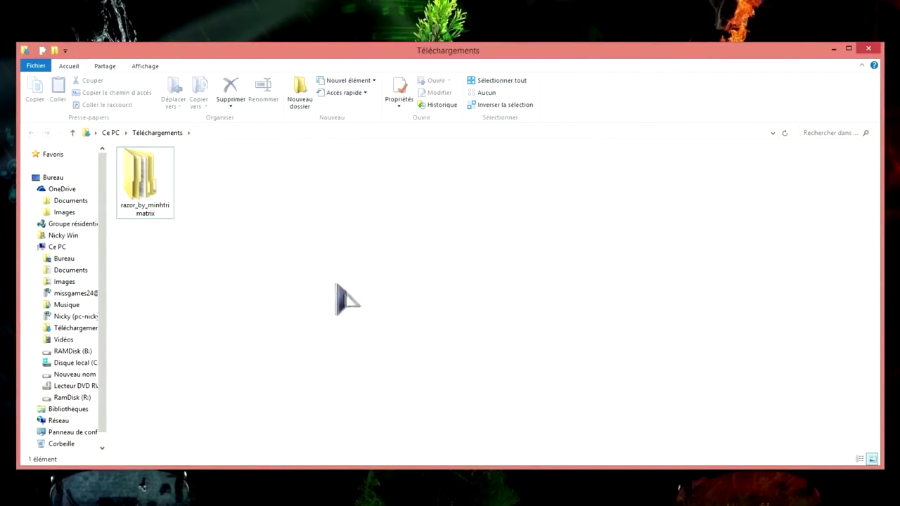
# - Check the contents of the extracted razor_by_minhtrimatrix folder, return to Downloads and minimize the window
pyautogui.doubleClick(144, 180)
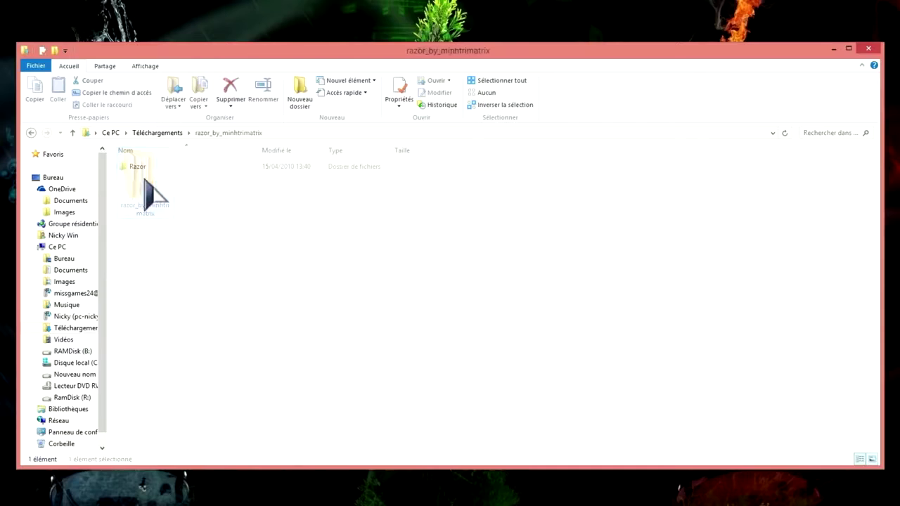
pyautogui.click(31, 132)
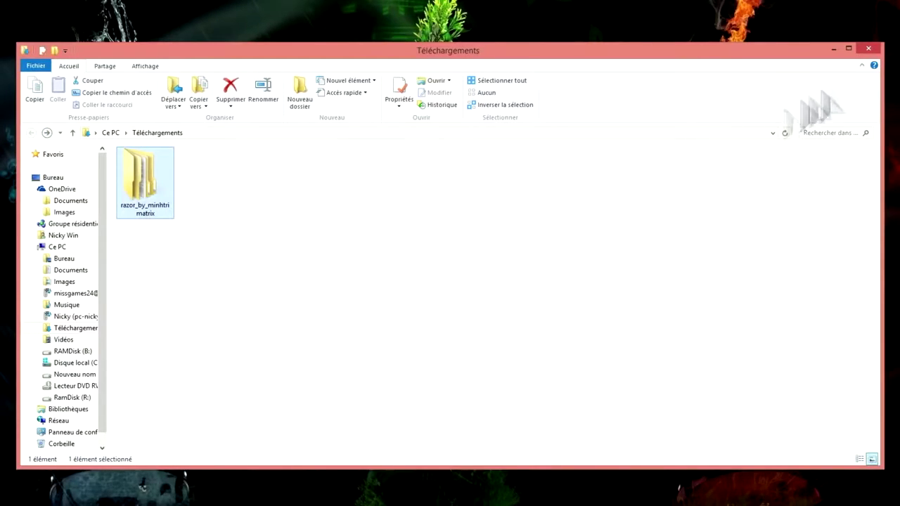
pyautogui.click(833, 49)
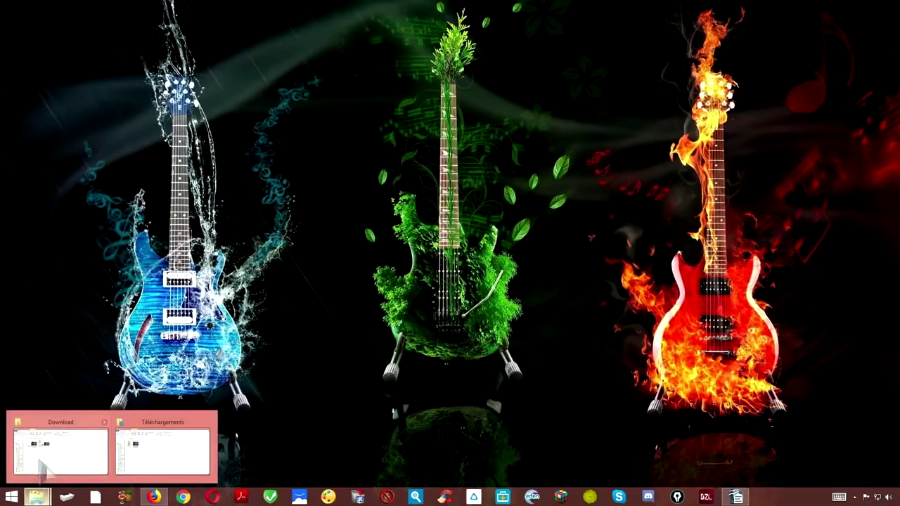
# - Set amazingfantasy-girls-artistic.jpg from the Downloads folder as the desktop wallpaper and clear the open windows from view
pyautogui.click(37, 497)
pyautogui.doubleClick(257, 217)
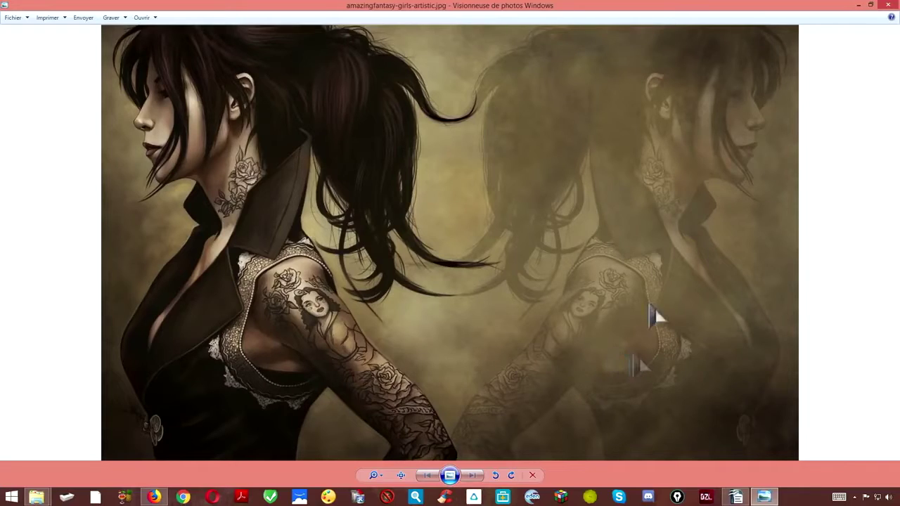
pyautogui.rightClick(462, 178)
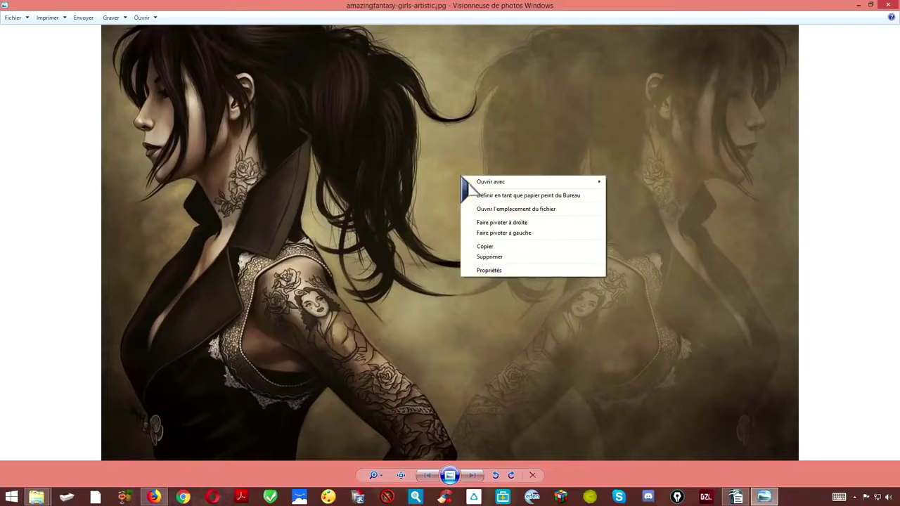
pyautogui.click(531, 197)
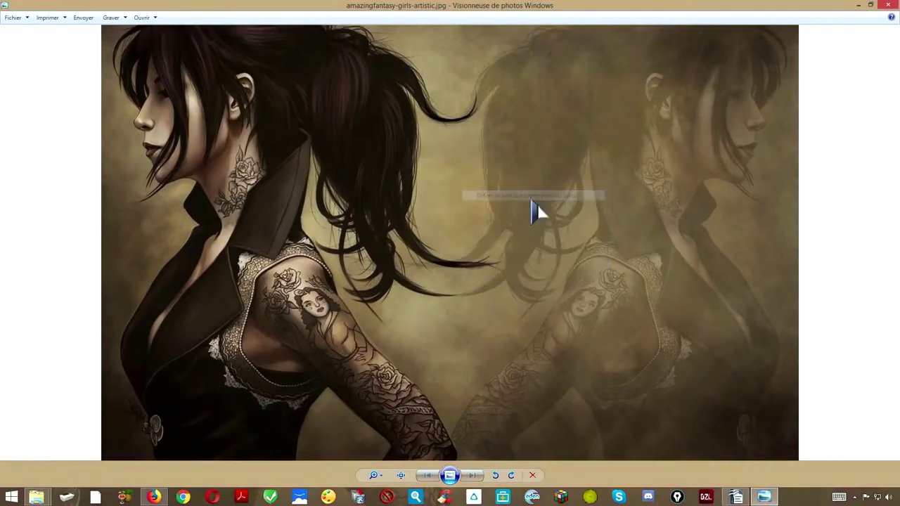
pyautogui.click(887, 5)
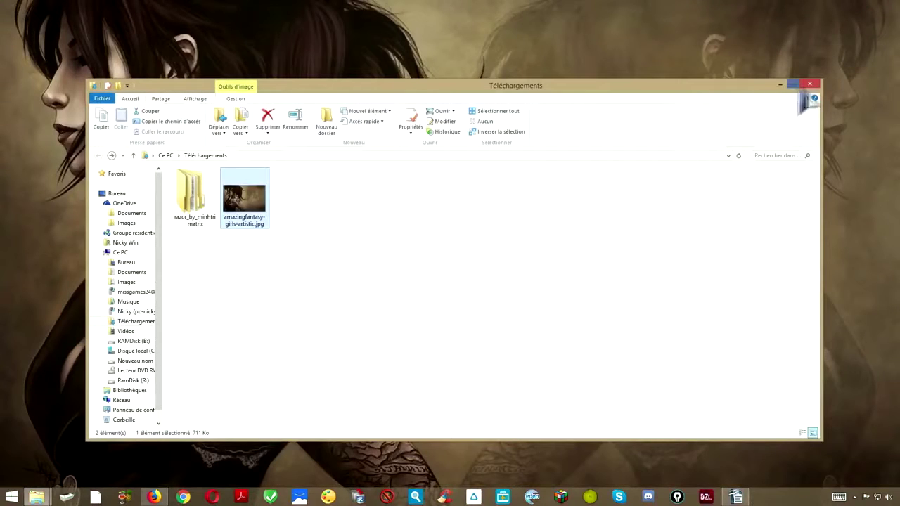
pyautogui.click(780, 84)
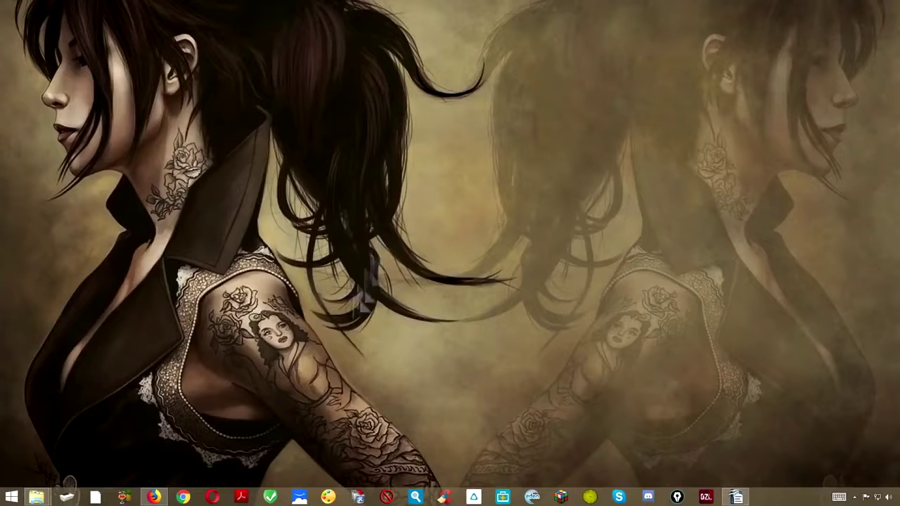
# - Set the taskbar to hide automatically and apply the change
pyautogui.rightClick(784, 500)
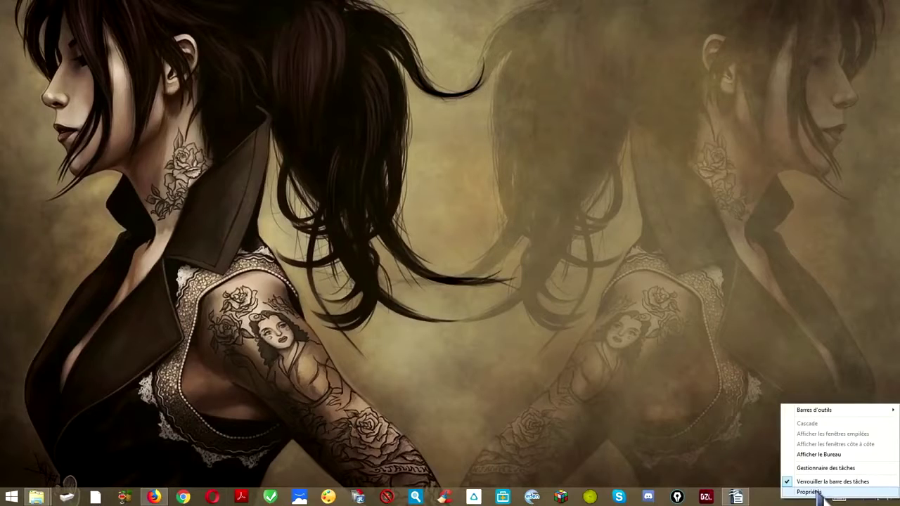
pyautogui.click(812, 492)
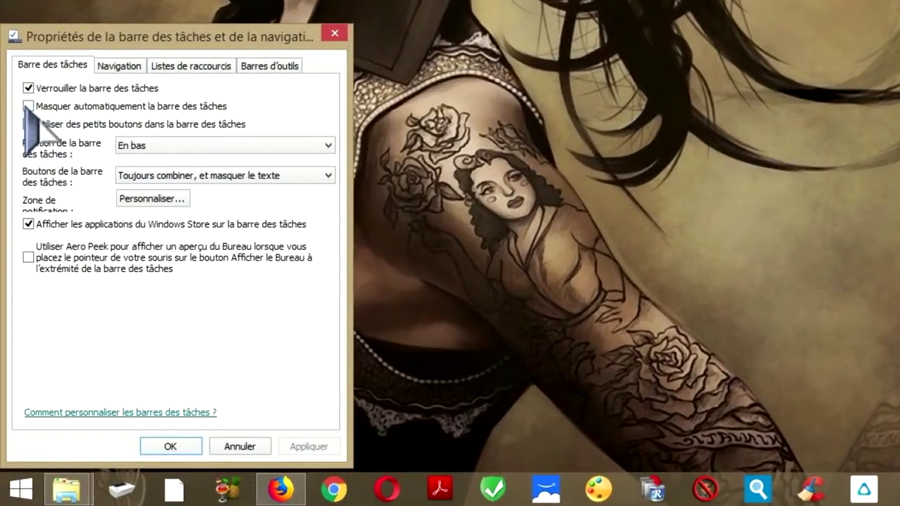
pyautogui.click(28, 106)
pyautogui.click(309, 446)
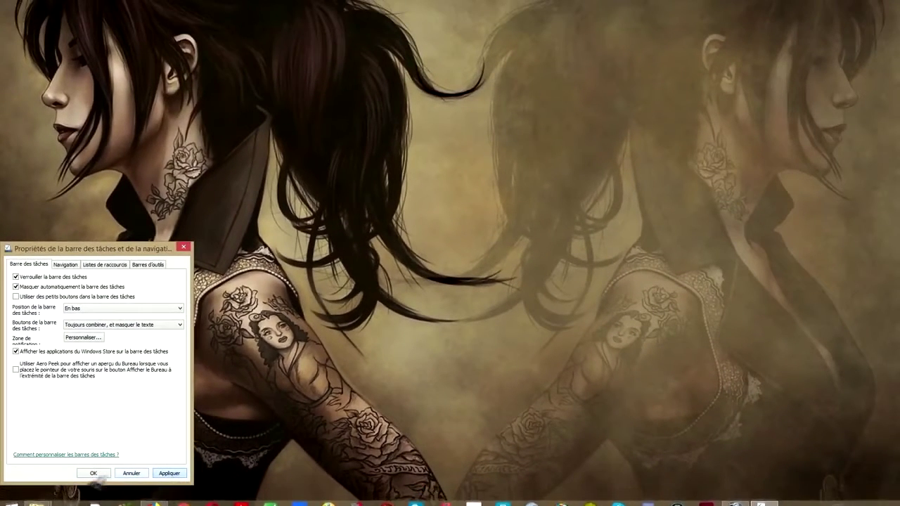
pyautogui.click(92, 473)
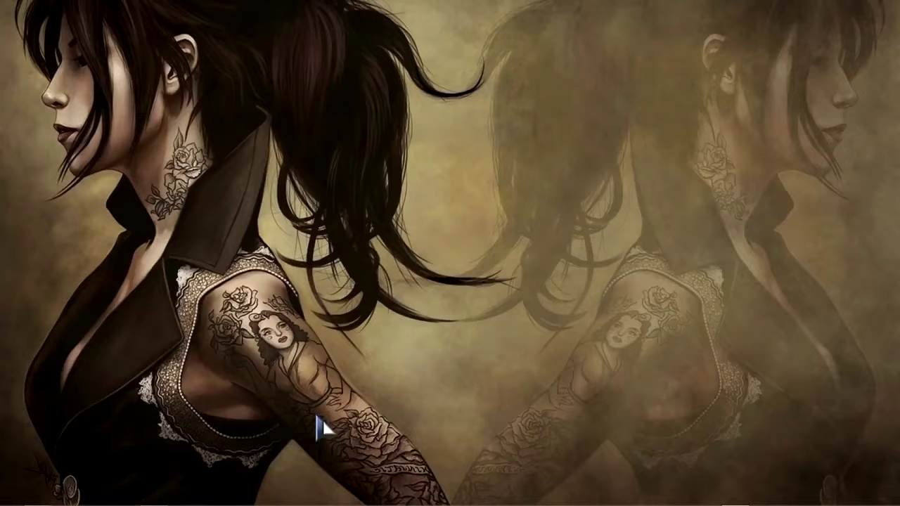
pyautogui.moveTo(321, 504)
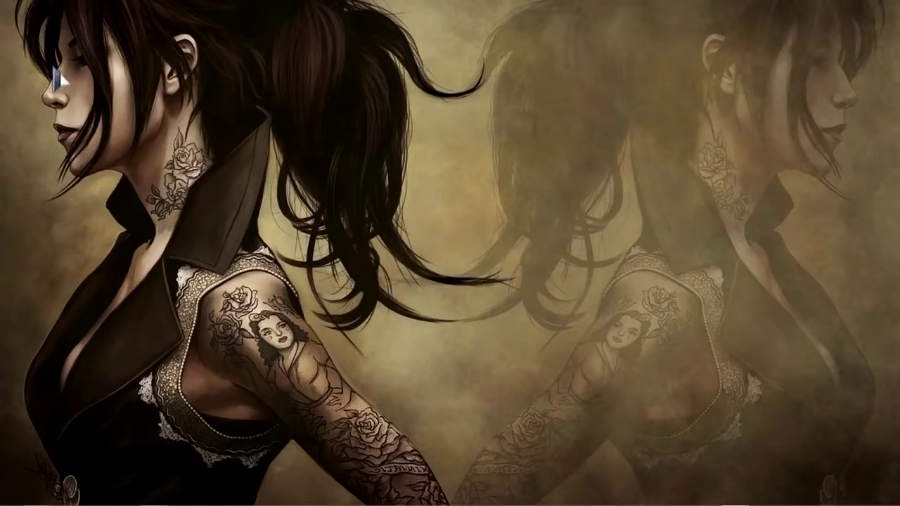
# - Open the desktop icon settings from the desktop's personalization options
pyautogui.rightClick(441, 336)
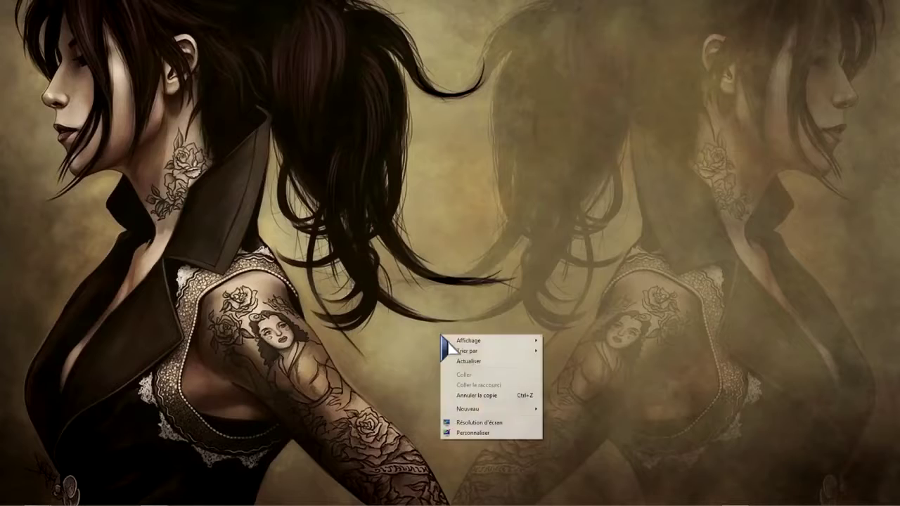
pyautogui.click(491, 433)
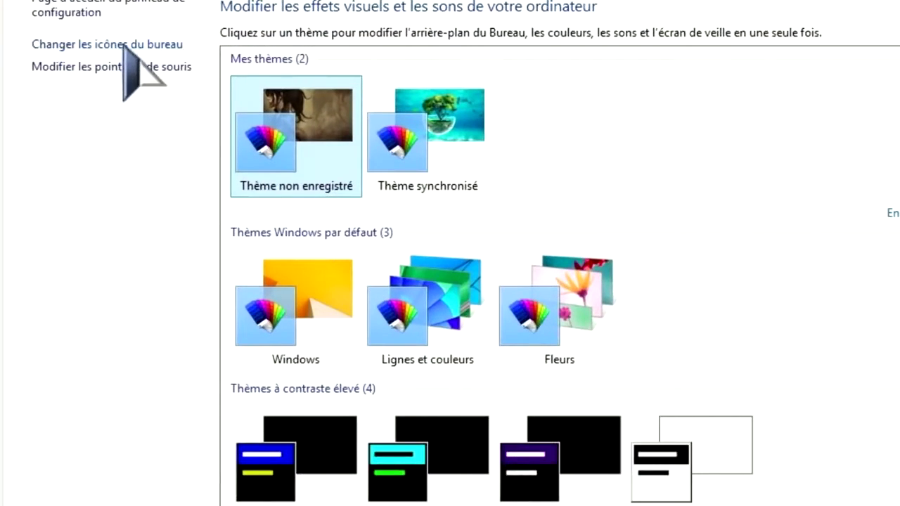
pyautogui.click(123, 46)
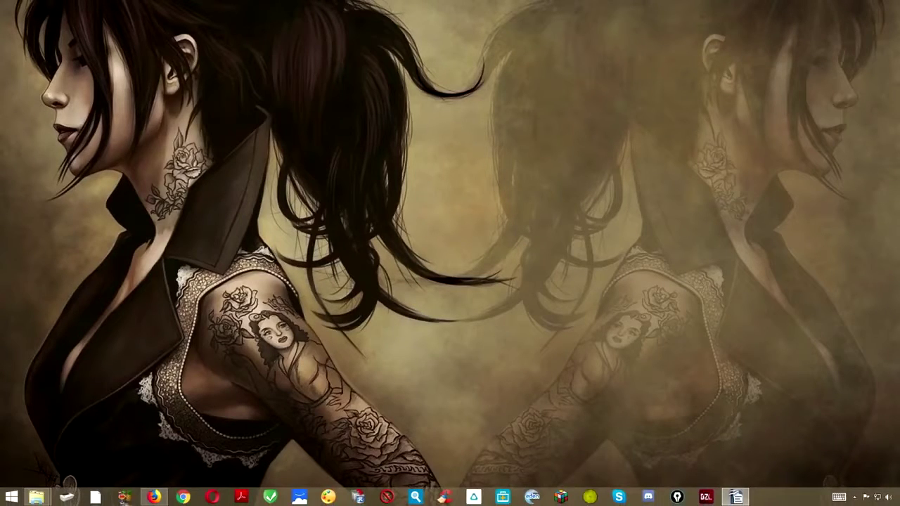
# - Go back to the Downloads folder and open the Razor folder inside razor_by_minhtrimatrix
pyautogui.moveTo(37, 497)
pyautogui.click(131, 459)
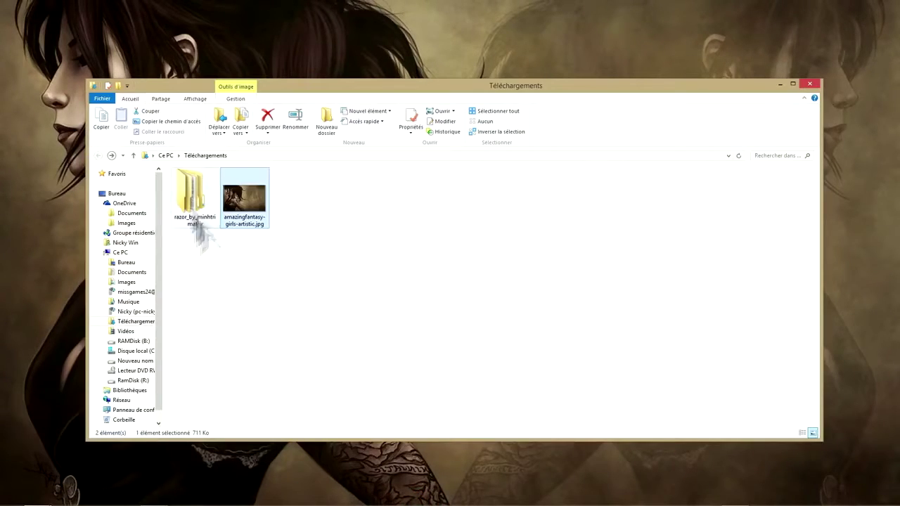
pyautogui.click(192, 198)
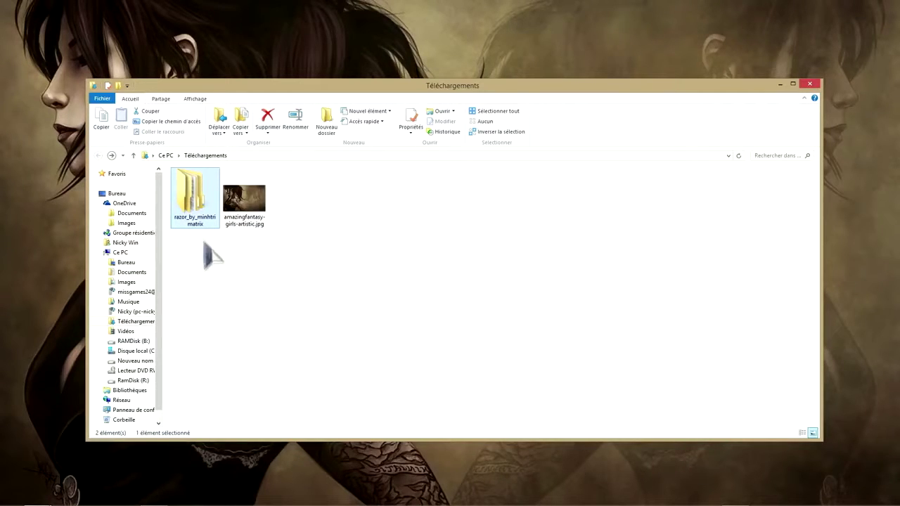
pyautogui.doubleClick(196, 219)
pyautogui.doubleClick(188, 185)
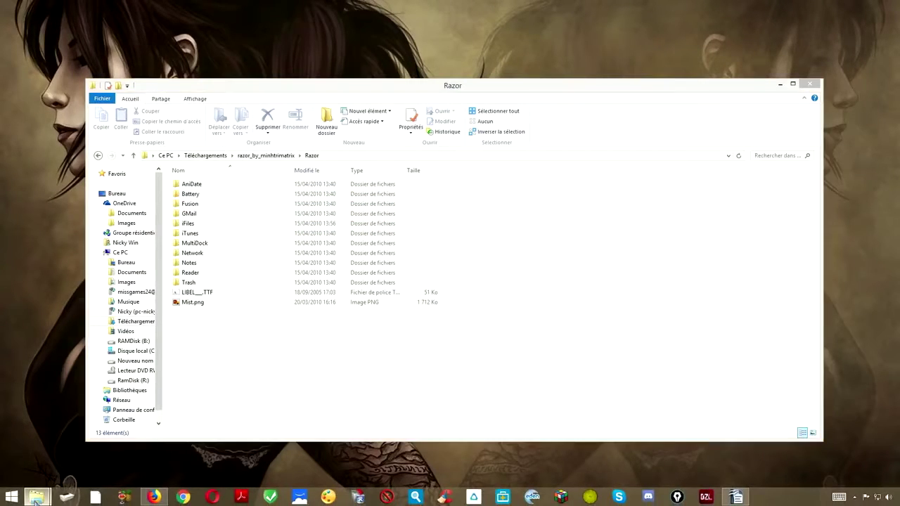
# - Open the Documents\Rainmeter\Skins folder in a second File Explorer window
pyautogui.rightClick(37, 498)
pyautogui.click(42, 451)
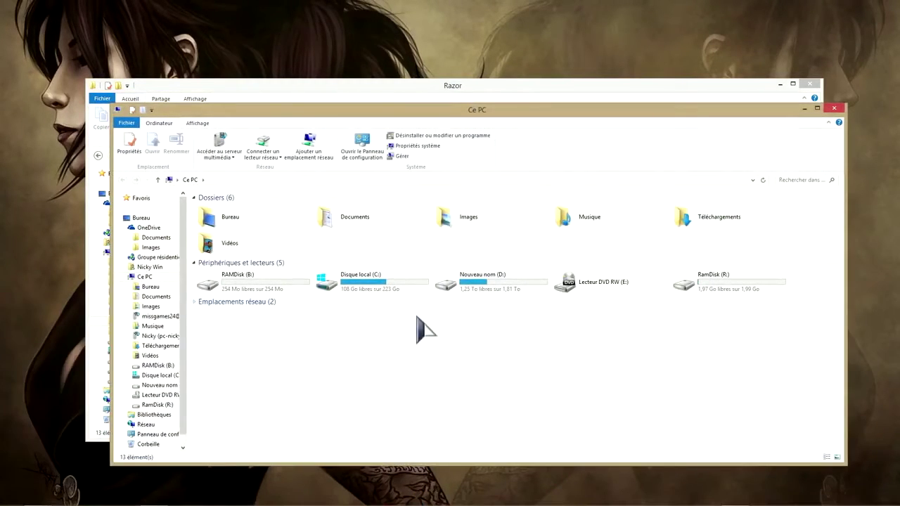
pyautogui.doubleClick(352, 219)
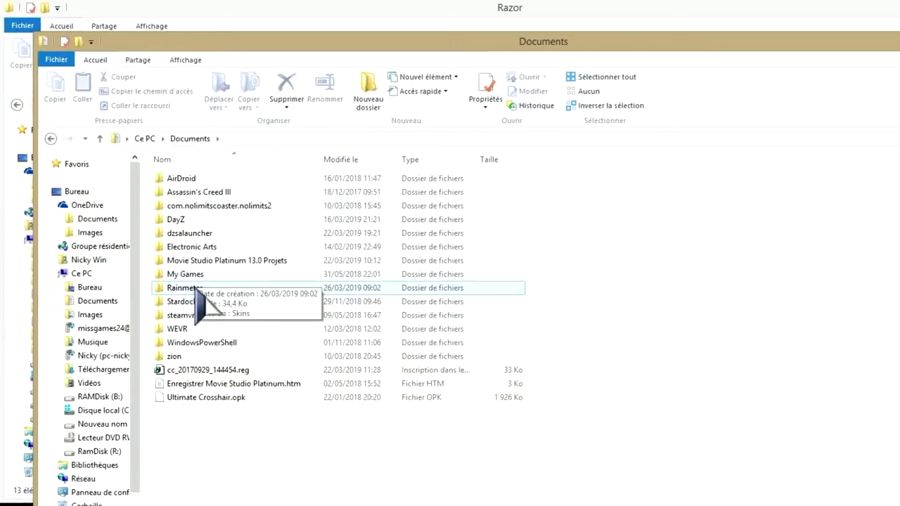
pyautogui.doubleClick(181, 288)
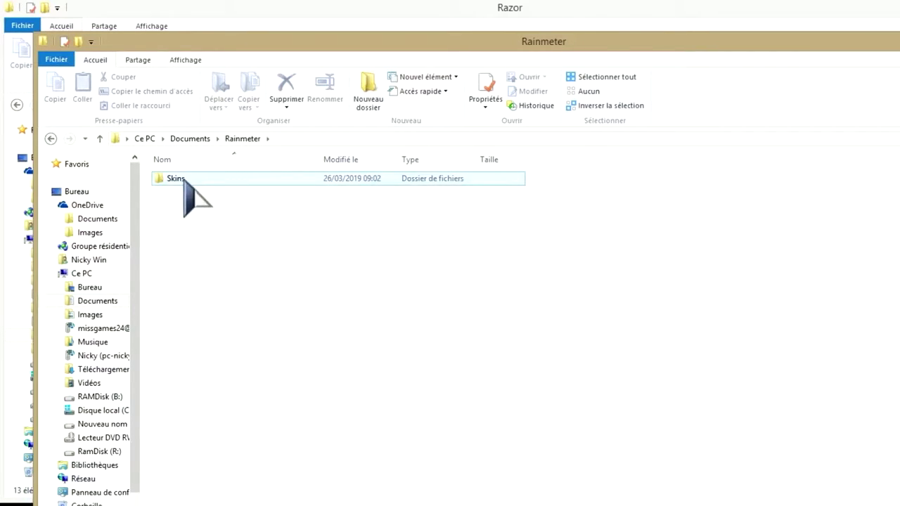
pyautogui.doubleClick(175, 179)
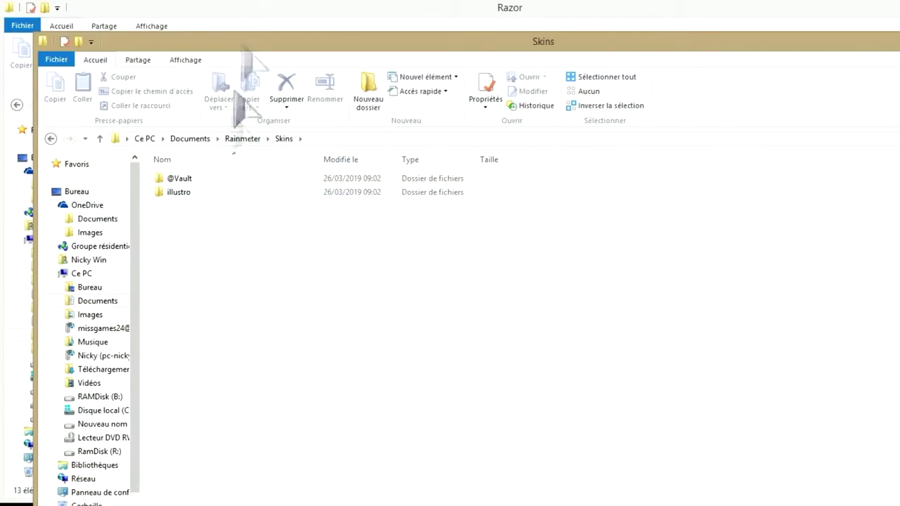
# - Select the Razor folder inside razor_by_minhtrimatrix and place its window side by side with the Skins window
pyautogui.click(287, 11)
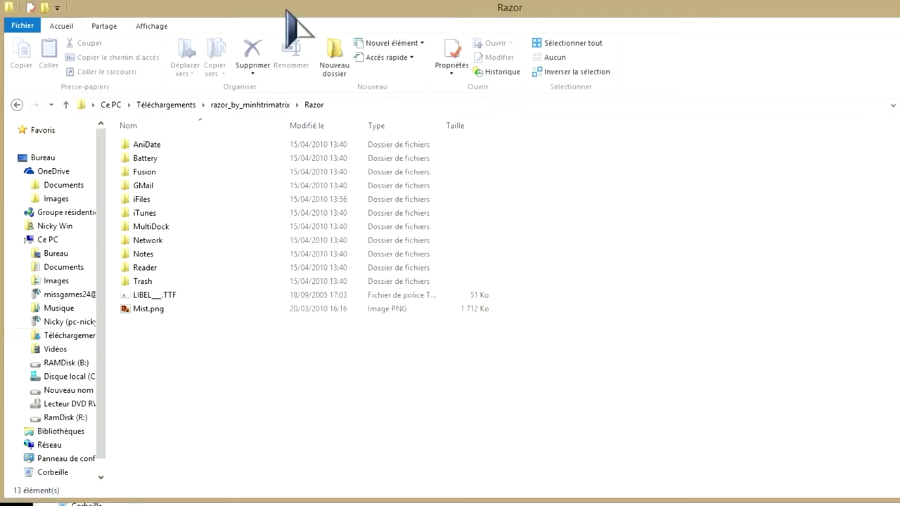
pyautogui.click(166, 104)
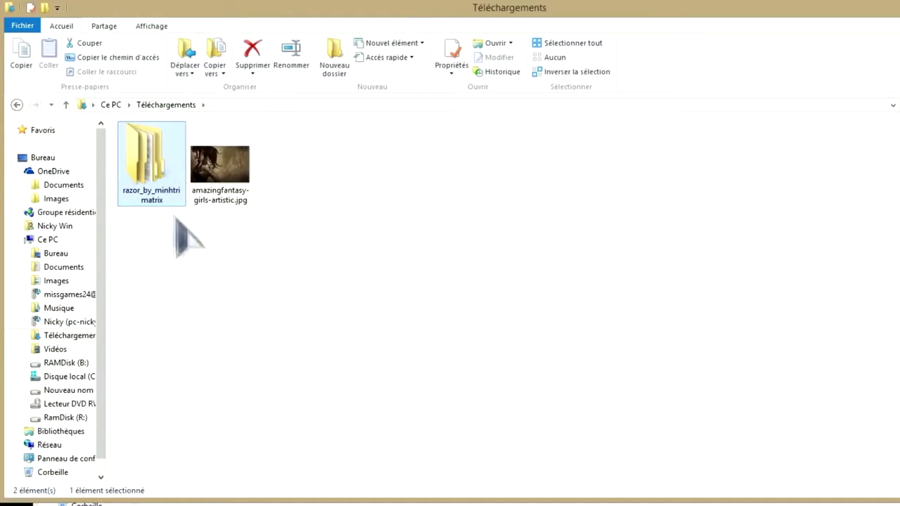
pyautogui.doubleClick(149, 162)
pyautogui.click(148, 149)
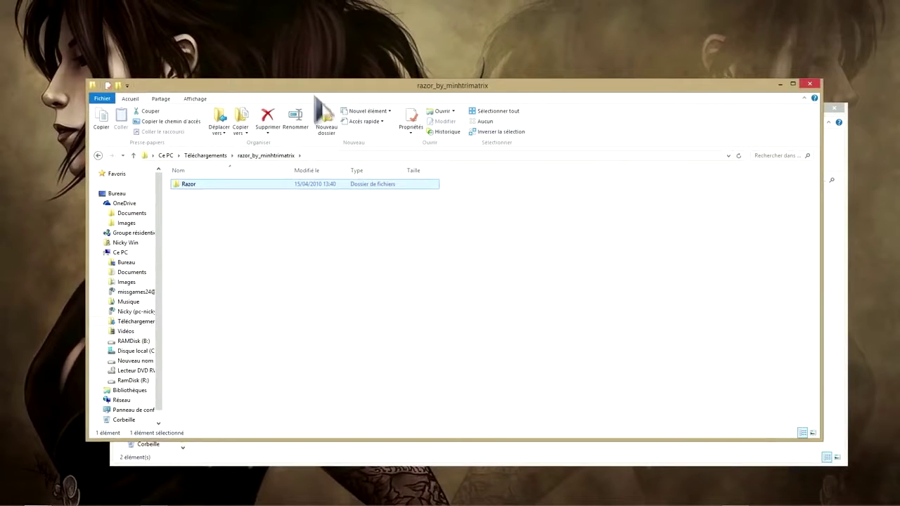
pyautogui.press('super+Right')
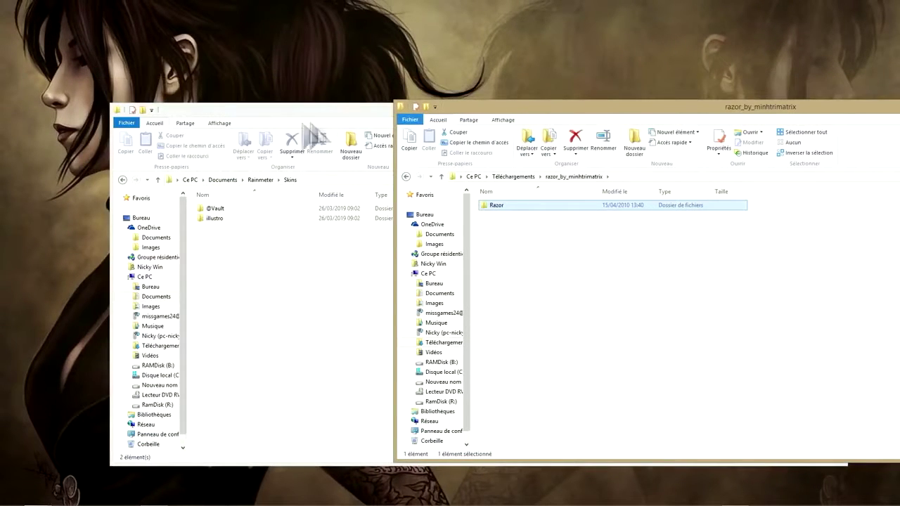
pyautogui.click(314, 126)
pyautogui.press('super+Left')
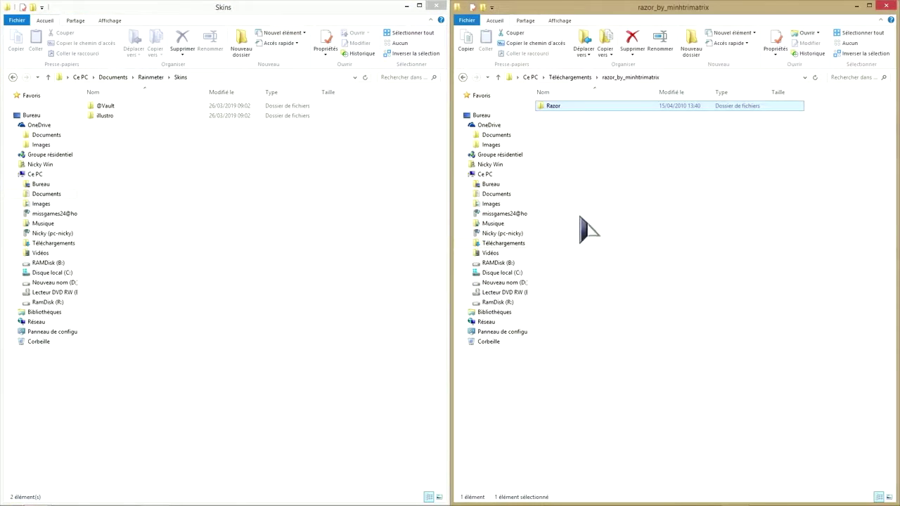
# - Copy the Razor folder into the Rainmeter Skins folder
pyautogui.moveTo(555, 105); pyautogui.dragTo(571, 118)
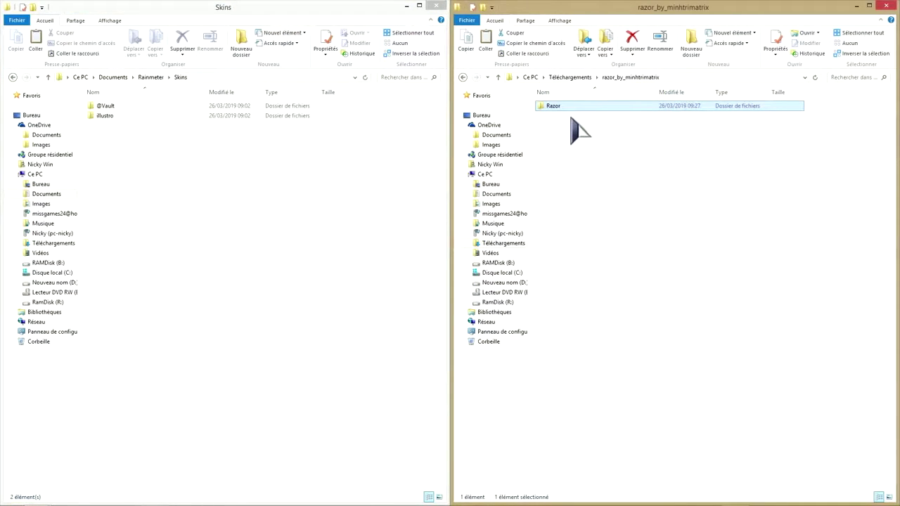
pyautogui.click(159, 253)
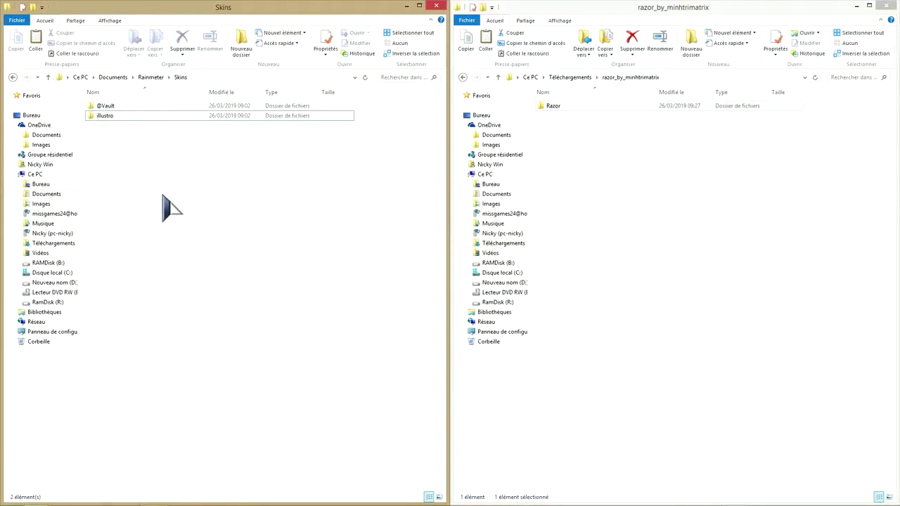
pyautogui.hotkey('ctrl', 'v')
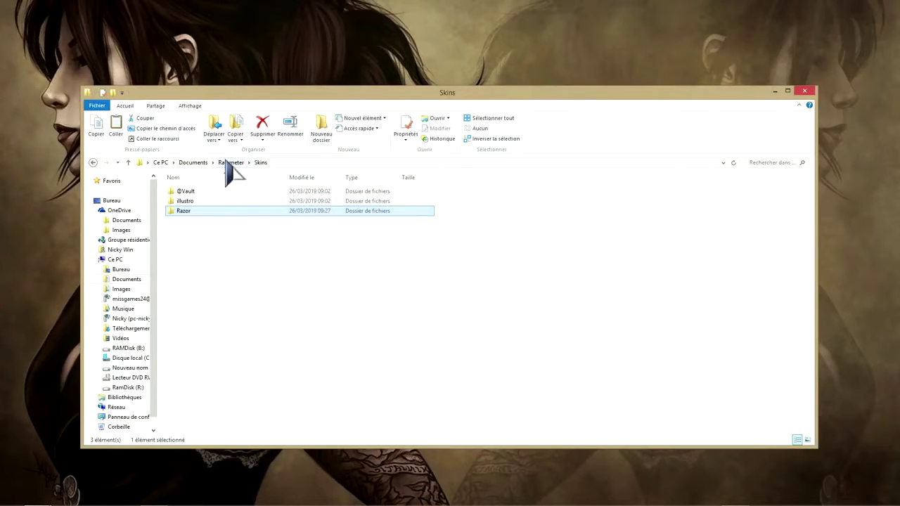
pyautogui.click(845, 155)
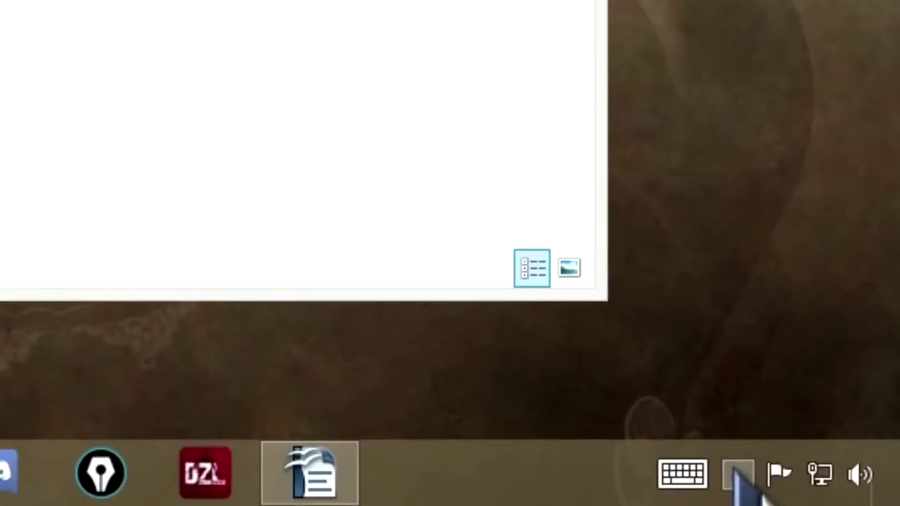
# - Open the Rainmeter manager from the hidden notification icons and expand the Razor skin folder
pyautogui.click(855, 504)
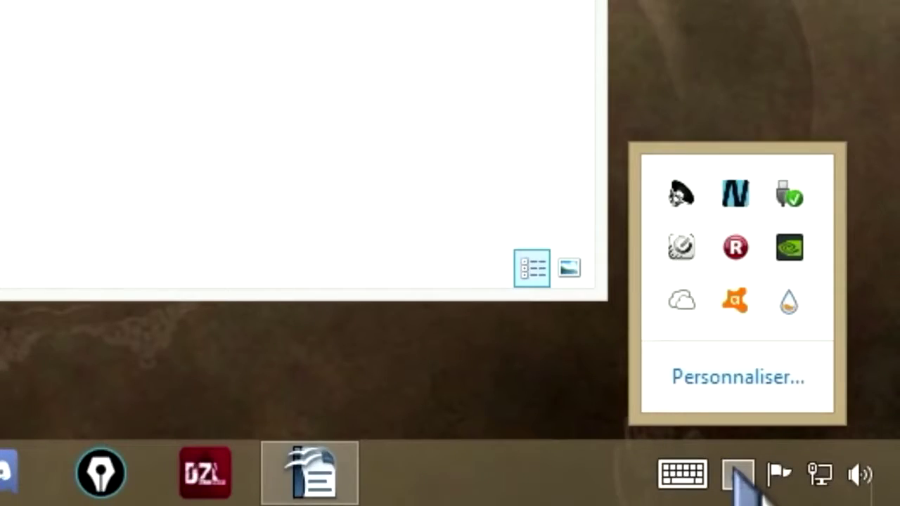
pyautogui.rightClick(787, 299)
pyautogui.click(773, 0)
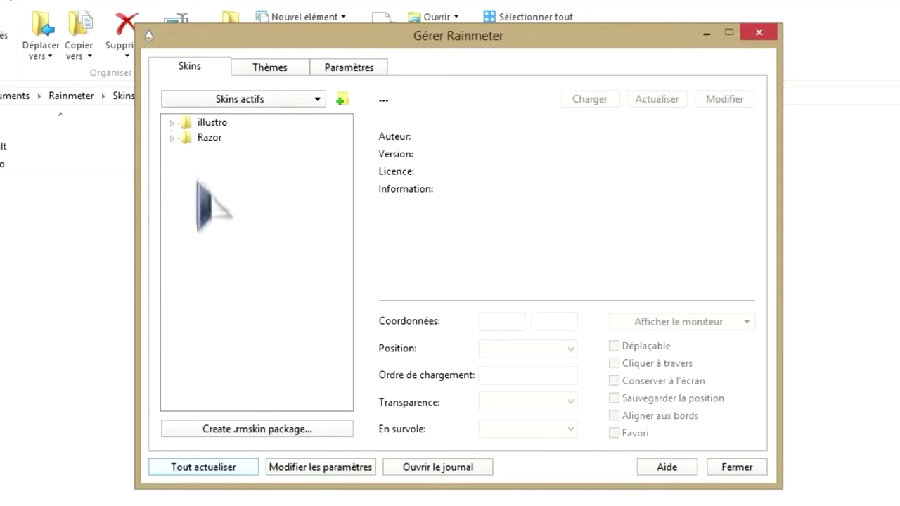
pyautogui.click(172, 138)
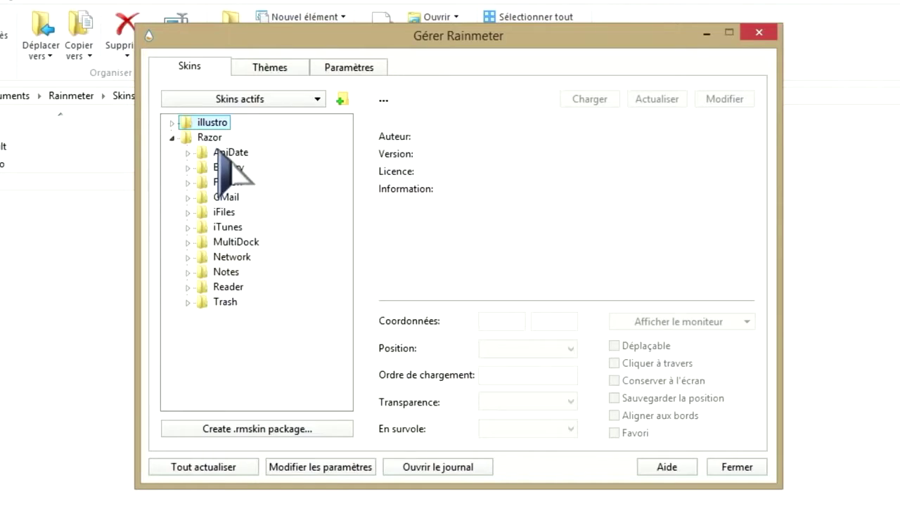
# - Load the Date.ini skin from Razor's AniDate folder
pyautogui.click(224, 153)
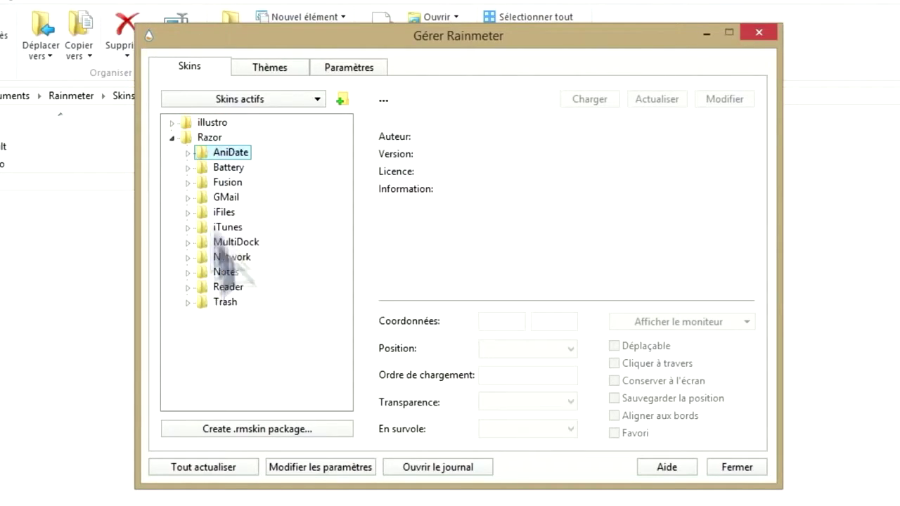
pyautogui.click(208, 137)
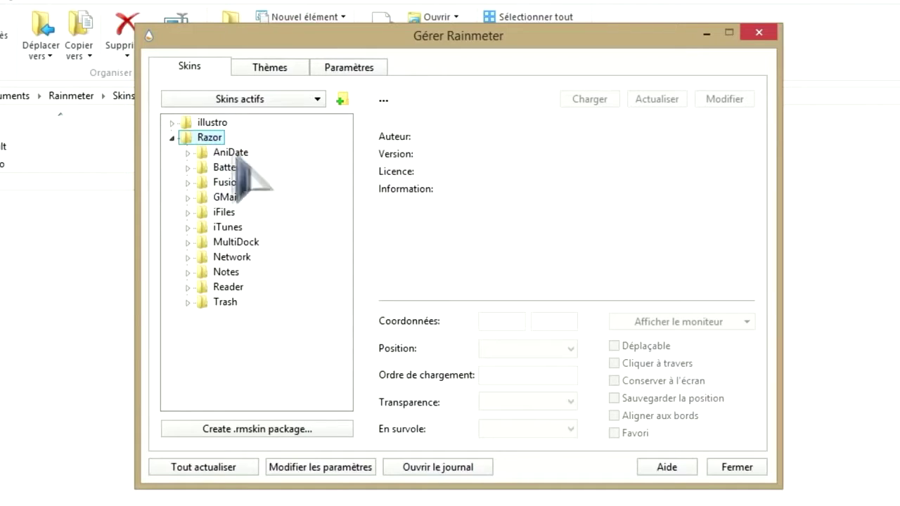
pyautogui.click(188, 152)
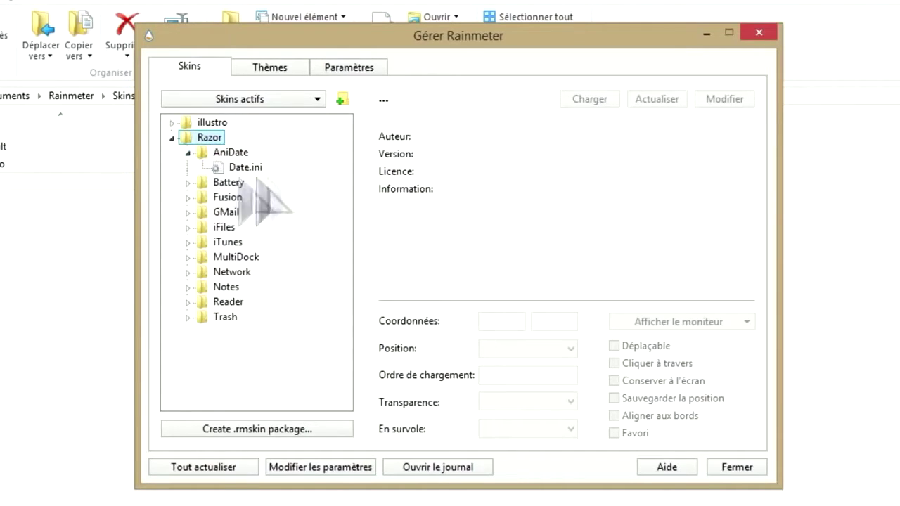
pyautogui.click(253, 167)
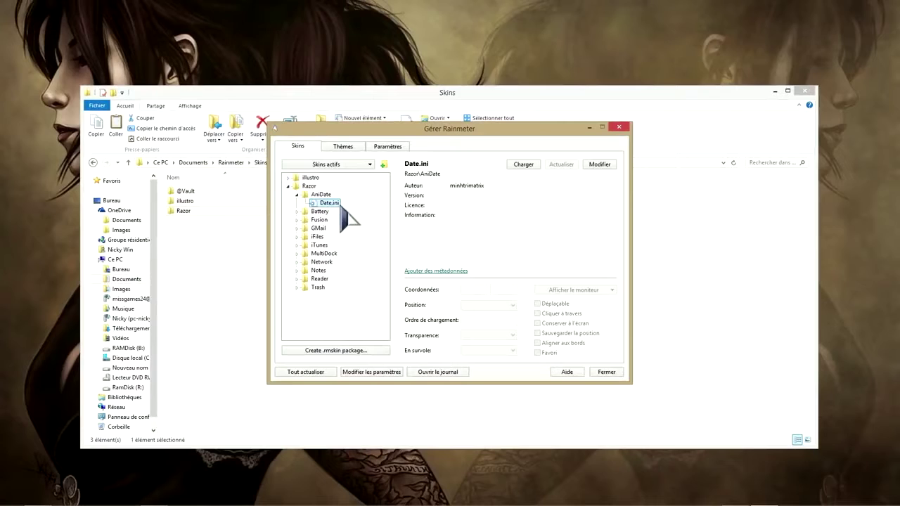
pyautogui.click(522, 165)
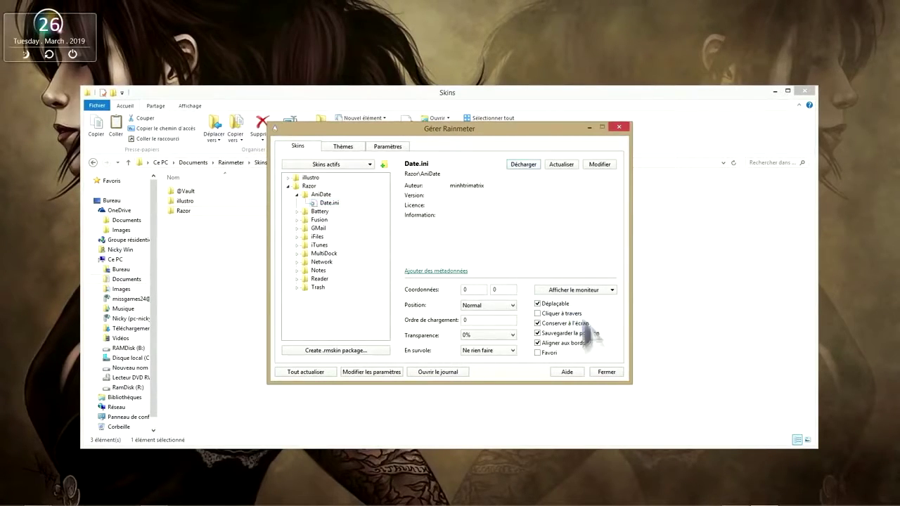
# - Move the date widget to the desktop's upper-right corner, at about X 1597, Y 0
pyautogui.click(81, 28)
pyautogui.moveTo(28, 21); pyautogui.dragTo(792, 19)
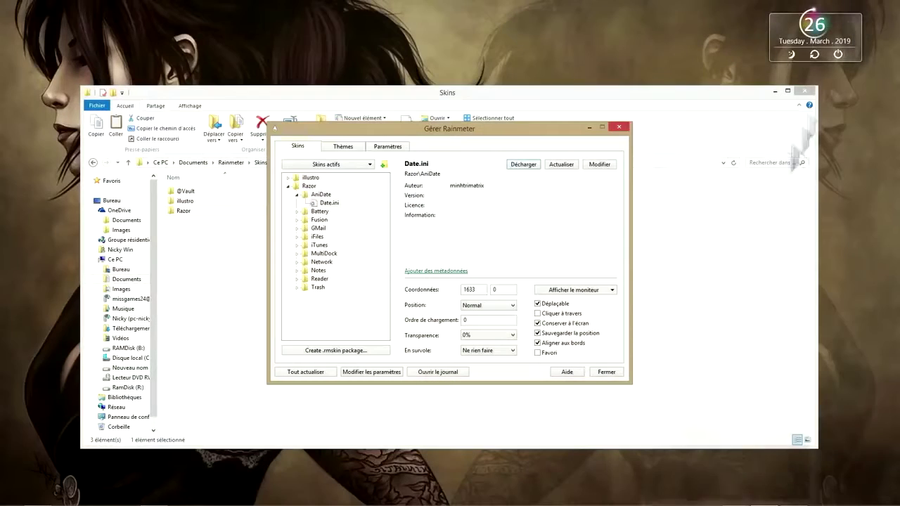
pyautogui.moveTo(786, 23); pyautogui.dragTo(769, 23)
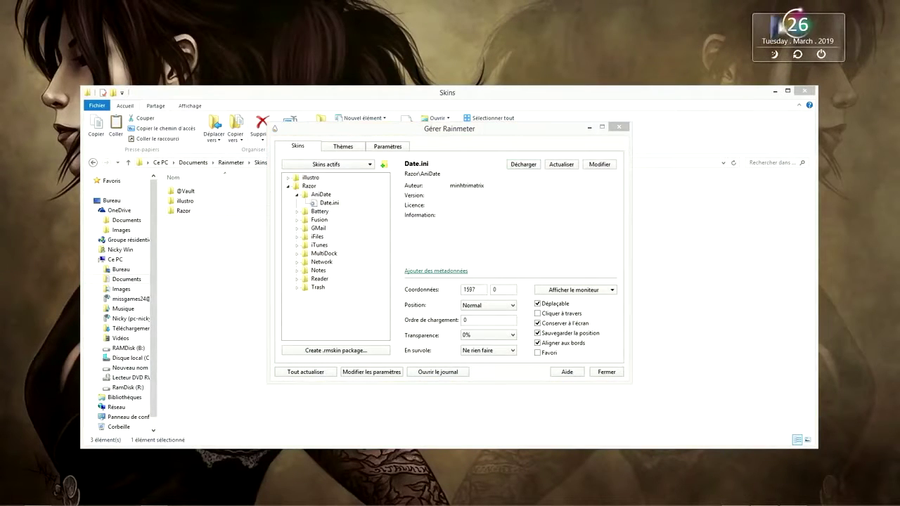
# - Load Battery.ini from Razor's Battery folder and place the widget near the desktop's lower-right corner, below the Skins window
pyautogui.click(307, 212)
pyautogui.click(297, 212)
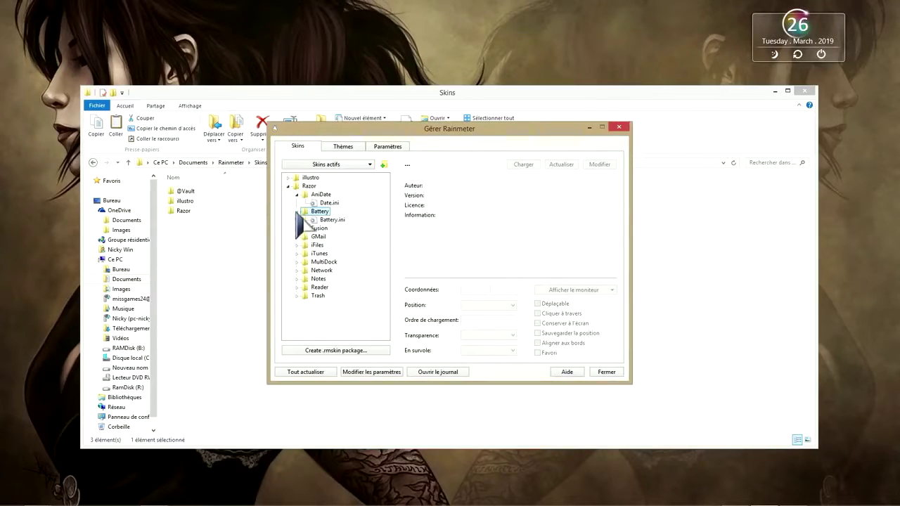
pyautogui.click(332, 220)
pyautogui.click(523, 164)
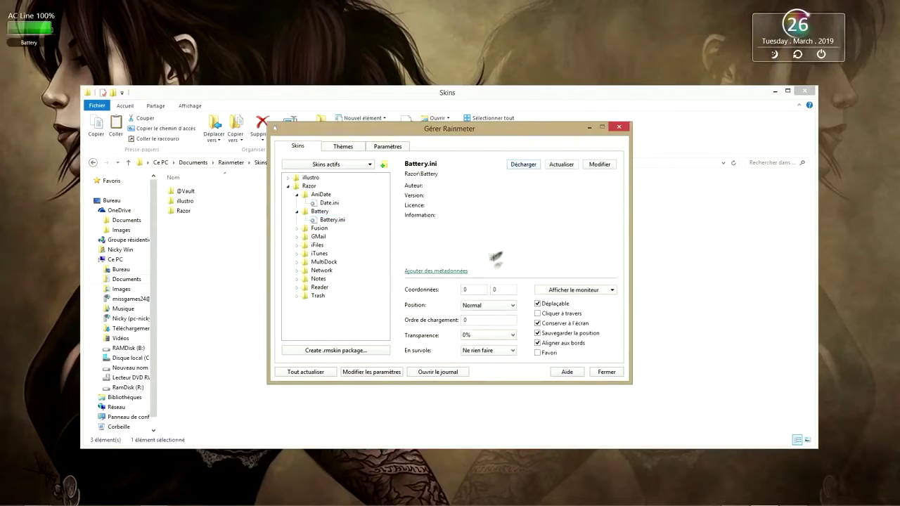
pyautogui.moveTo(31, 35); pyautogui.dragTo(752, 496)
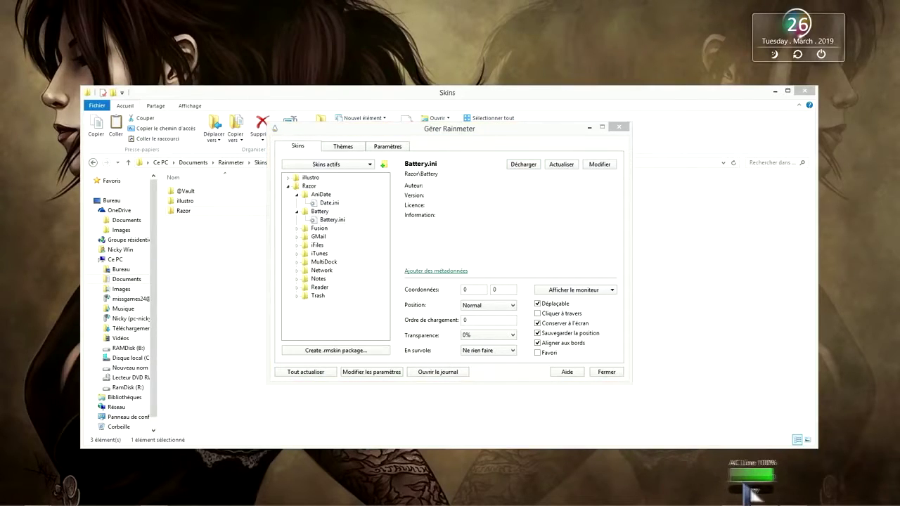
# - Load Glass.ini from Razor's Fusion folder and center the clock widget along the desktop's top edge
pyautogui.click(318, 229)
pyautogui.click(296, 229)
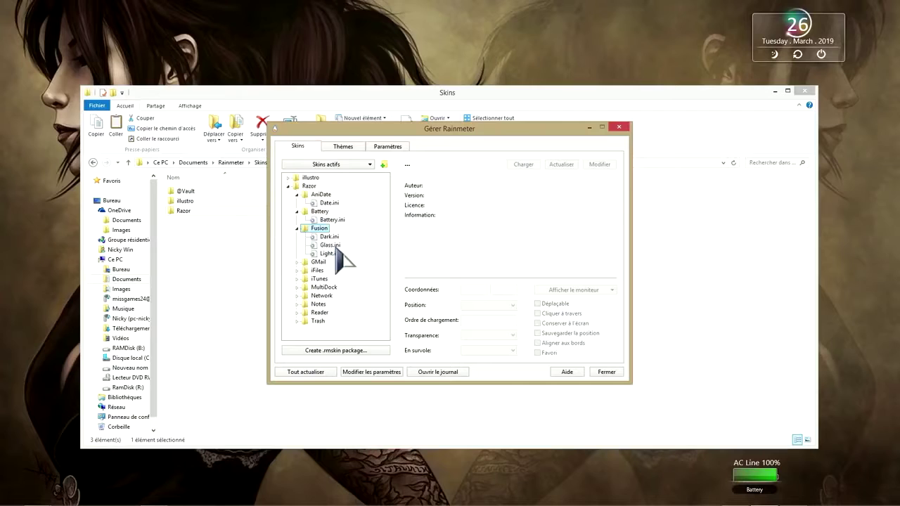
pyautogui.click(330, 245)
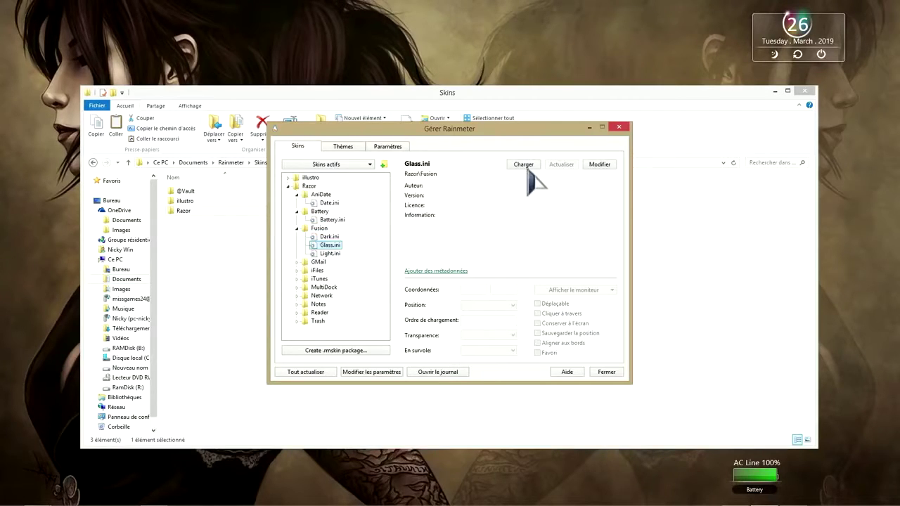
pyautogui.moveTo(193, 54); pyautogui.dragTo(443, 70)
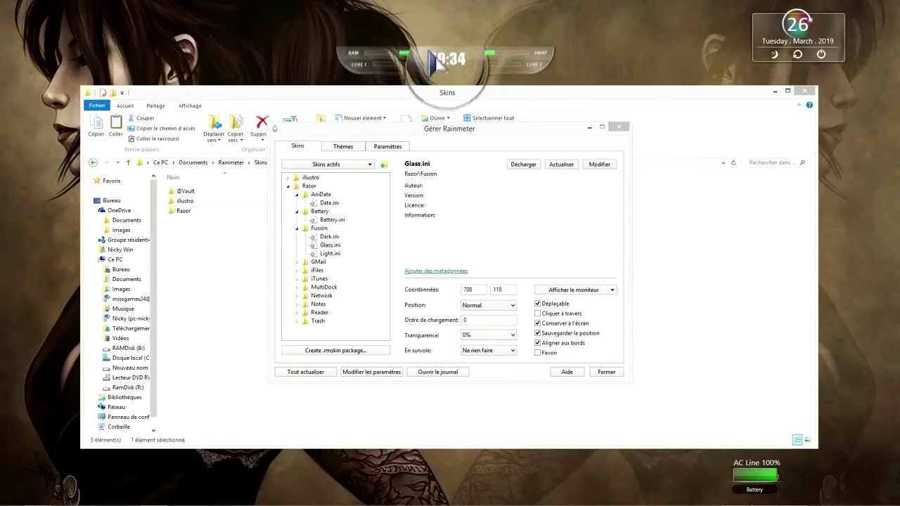
# - Load Gmail.ini from Razor's GMail folder and place the widget just right of the battery widget
pyautogui.click(318, 261)
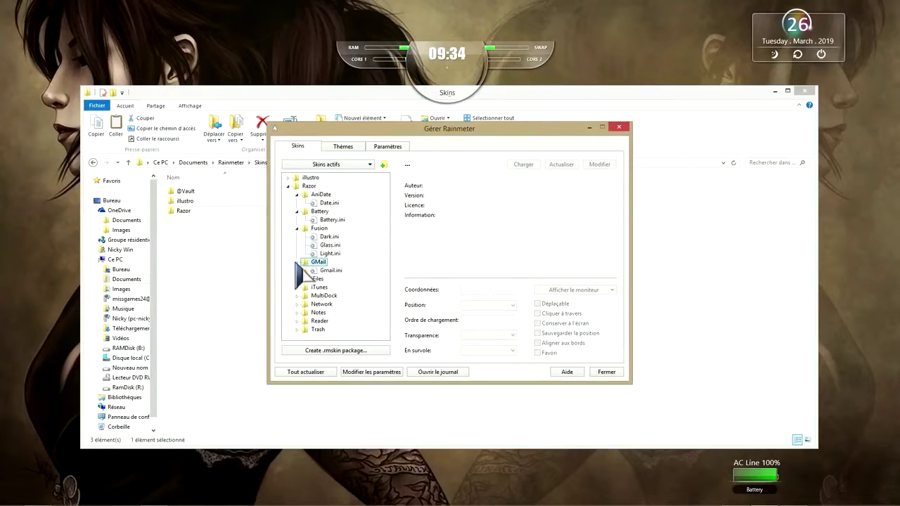
pyautogui.click(330, 270)
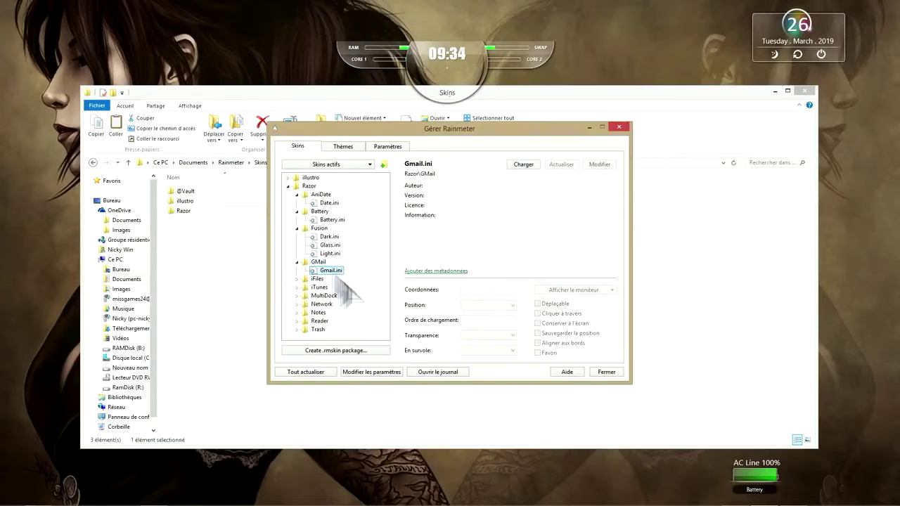
pyautogui.click(520, 167)
pyautogui.moveTo(31, 35); pyautogui.dragTo(824, 499)
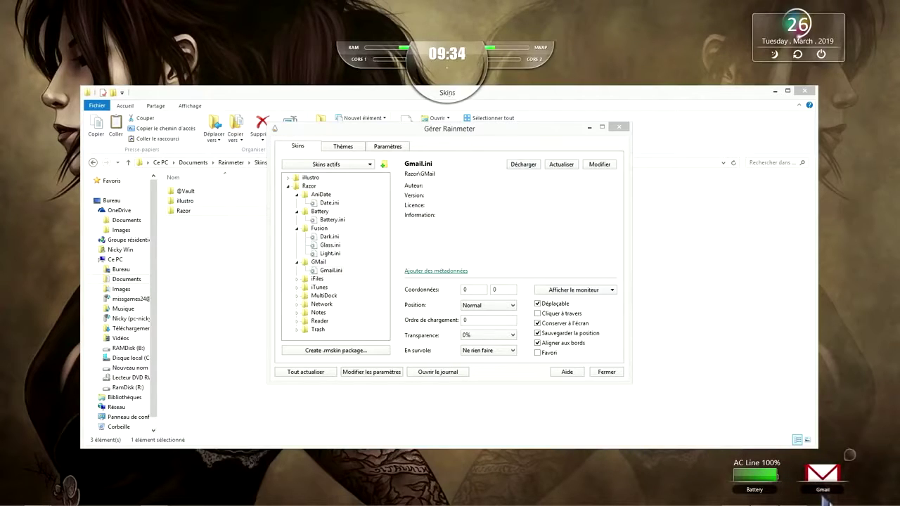
# - Load the x64 Movie.ini skin from Razor's iFiles folder and place it along the desktop's right edge, at about X 1788, Y 365
pyautogui.click(317, 279)
pyautogui.click(297, 279)
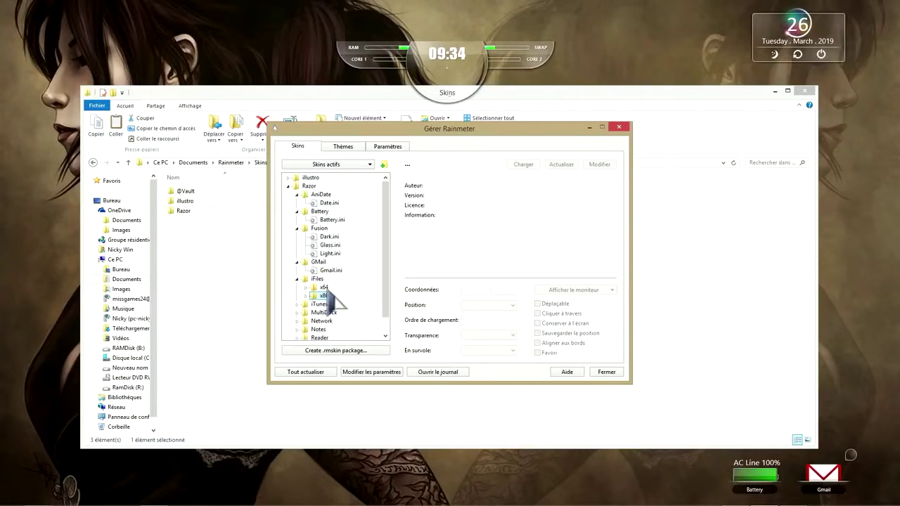
pyautogui.click(307, 288)
pyautogui.click(342, 296)
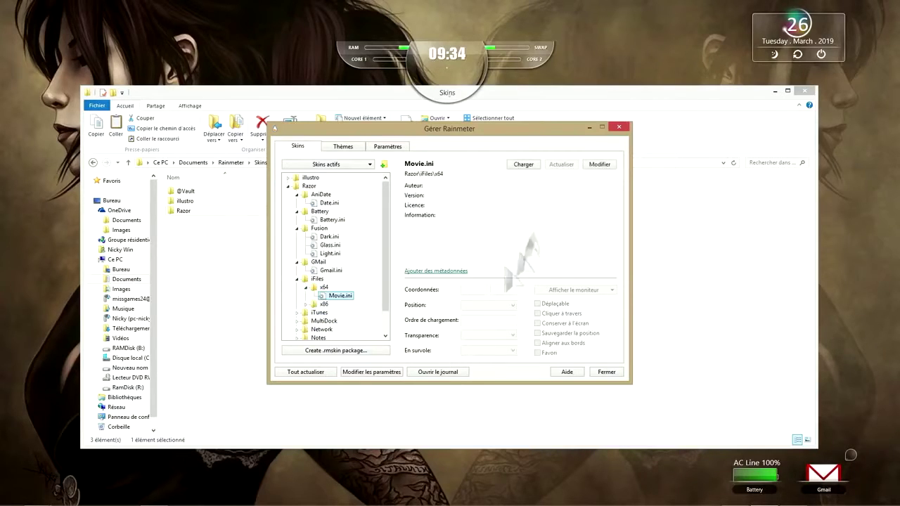
pyautogui.click(523, 165)
pyautogui.click(450, 96)
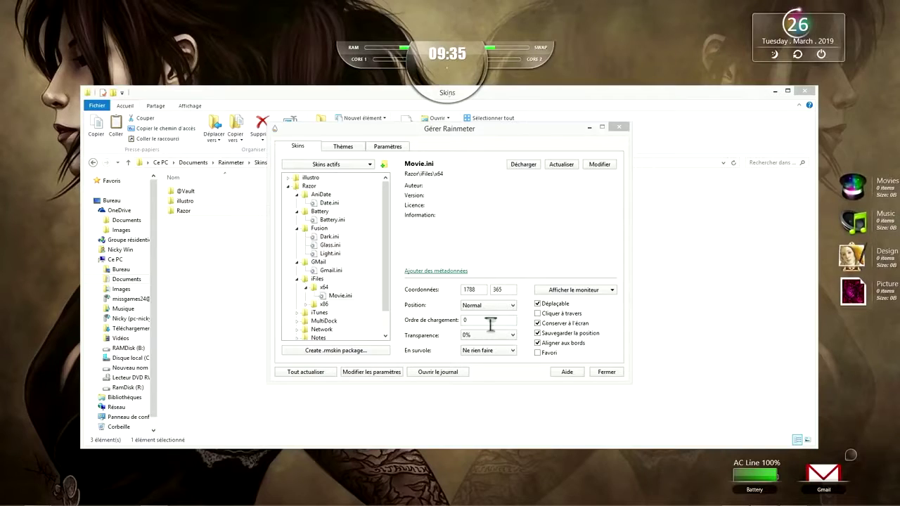
# - Load MultiDock.ini from Razor's MultiDock folder and place the dock at the desktop's bottom center, about X 587, Y 933, showing its Utilities category
pyautogui.moveTo(384, 299); pyautogui.dragTo(384, 328)
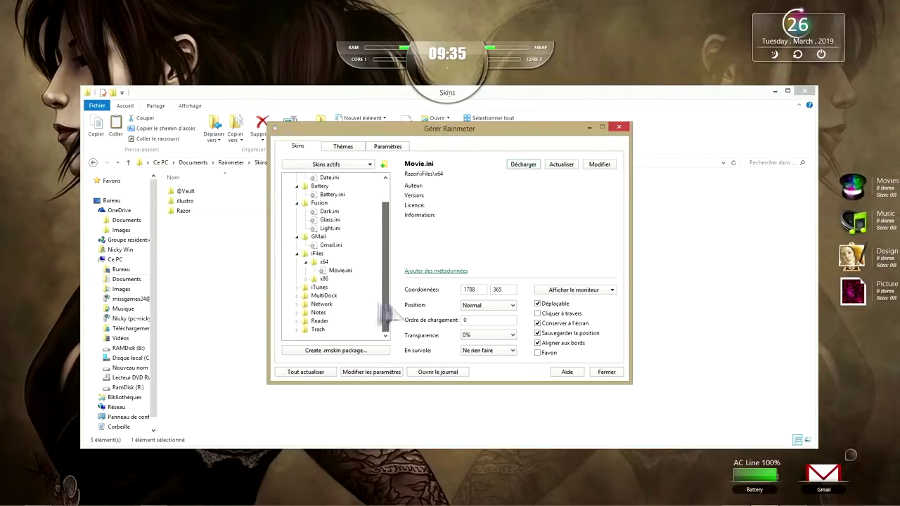
pyautogui.click(322, 296)
pyautogui.click(297, 296)
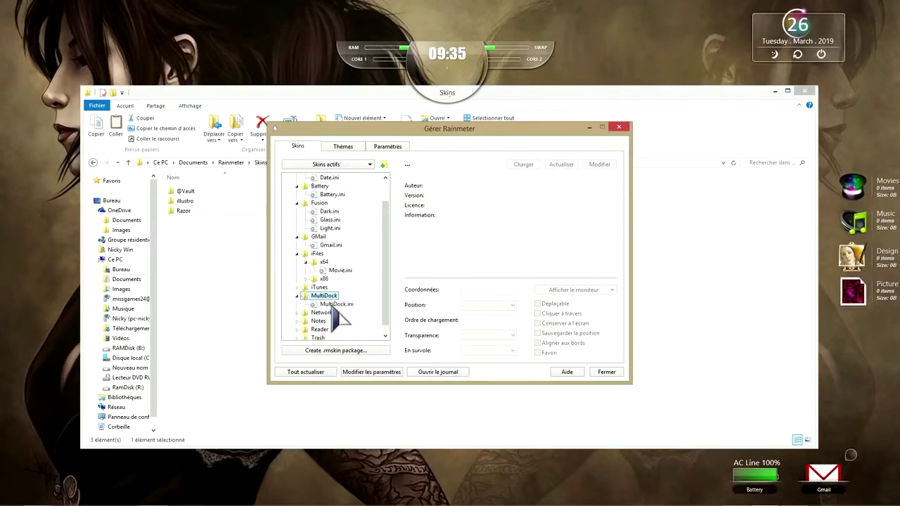
pyautogui.click(335, 304)
pyautogui.click(523, 165)
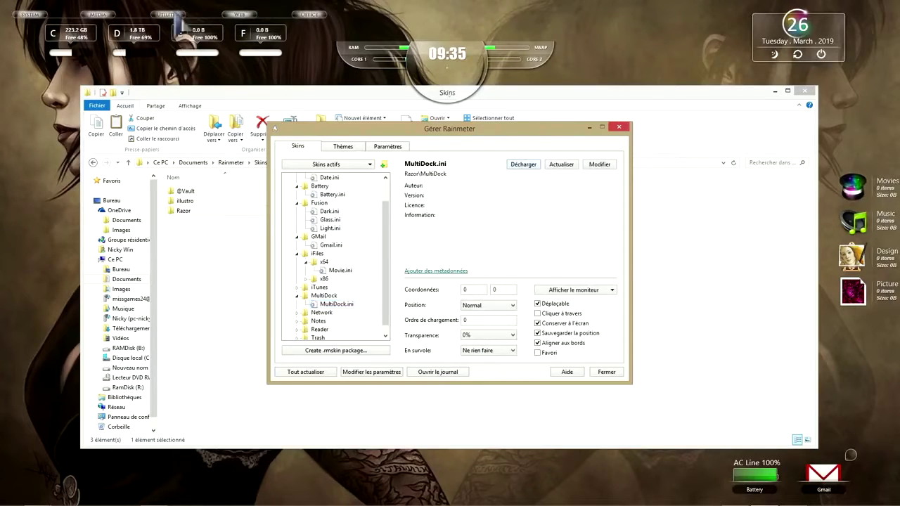
pyautogui.moveTo(25, 35)
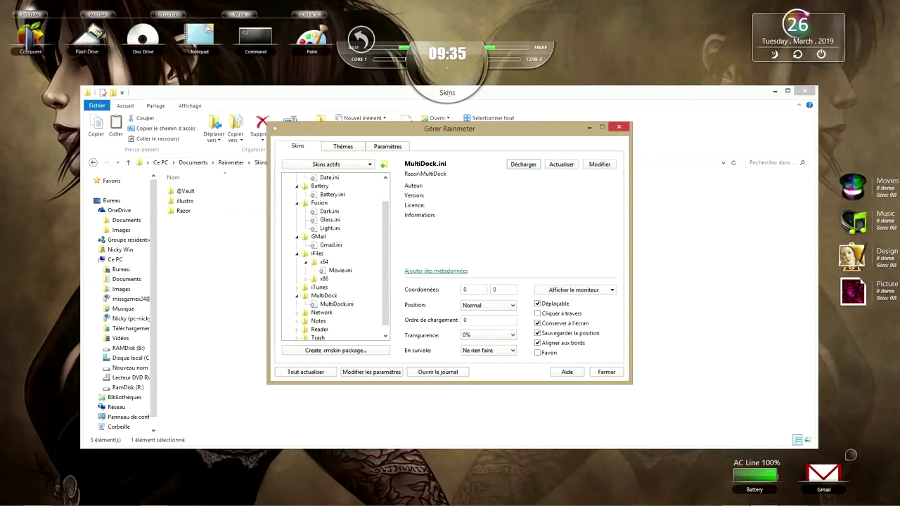
pyautogui.click(154, 15)
pyautogui.moveTo(172, 20); pyautogui.dragTo(445, 492)
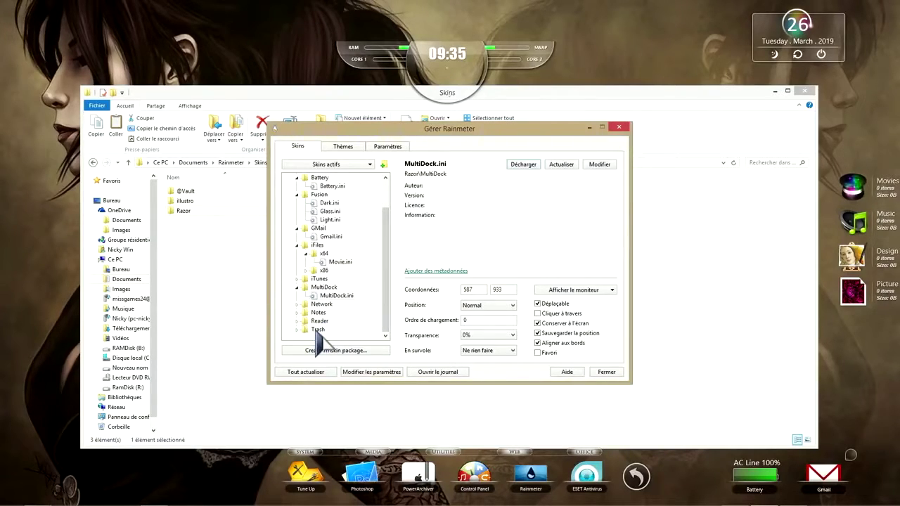
# - Load Recycle.ini from Razor's Trash folder and place the recycle bin widget in the desktop's lower-left corner
pyautogui.click(310, 337)
pyautogui.click(297, 330)
pyautogui.click(333, 330)
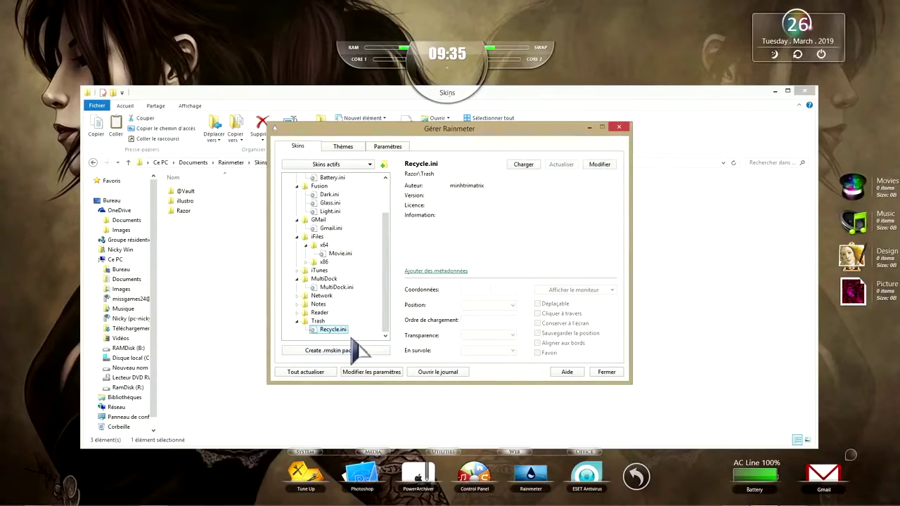
pyautogui.click(524, 166)
pyautogui.moveTo(77, 56); pyautogui.dragTo(69, 485)
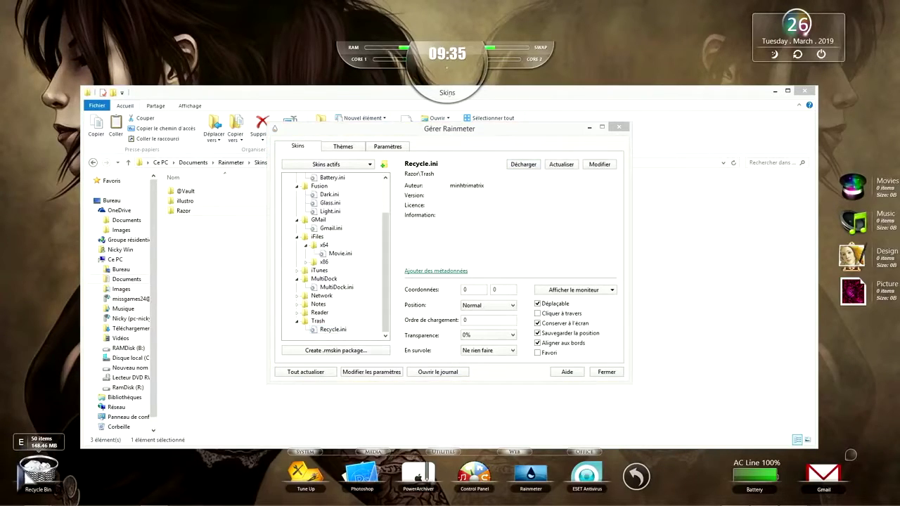
# - Clear the Rainmeter manager and the Skins folder window off the desktop
pyautogui.click(589, 127)
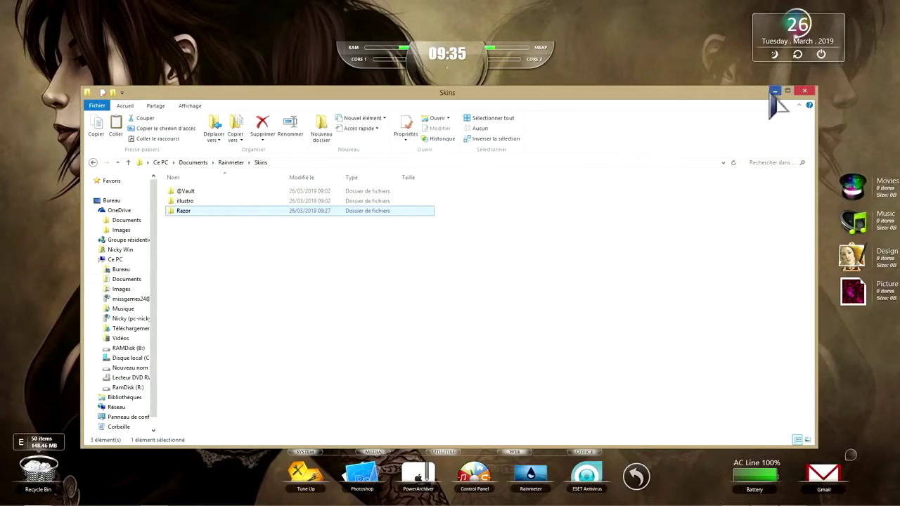
pyautogui.click(804, 90)
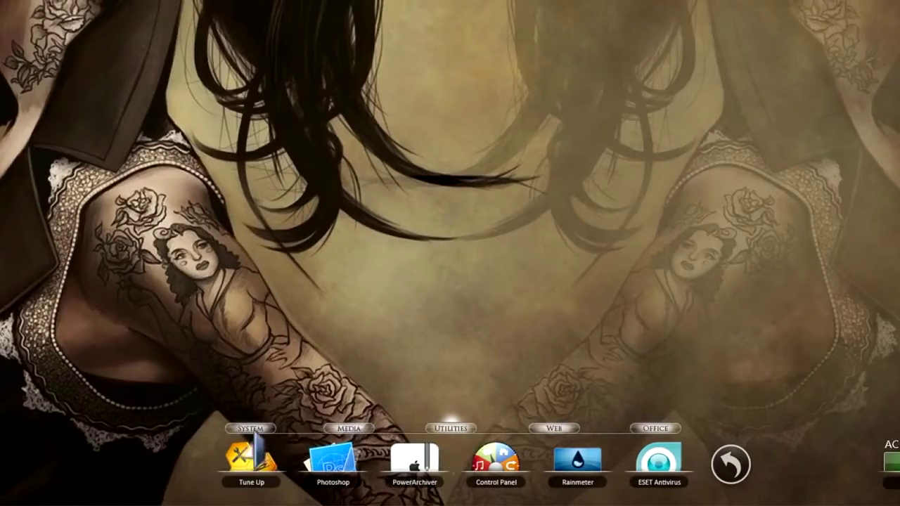
# - Test the dock's System category by opening Computer, and close the Ce PC window
pyautogui.click(254, 439)
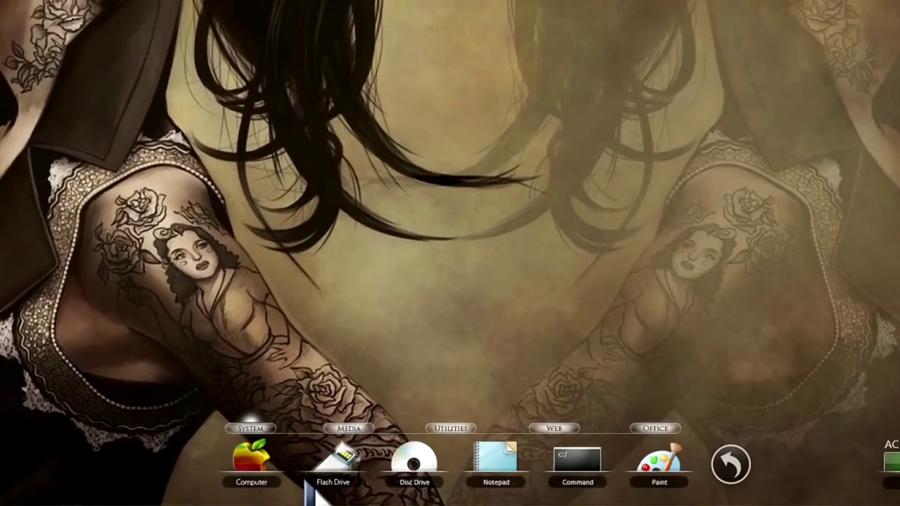
pyautogui.click(251, 473)
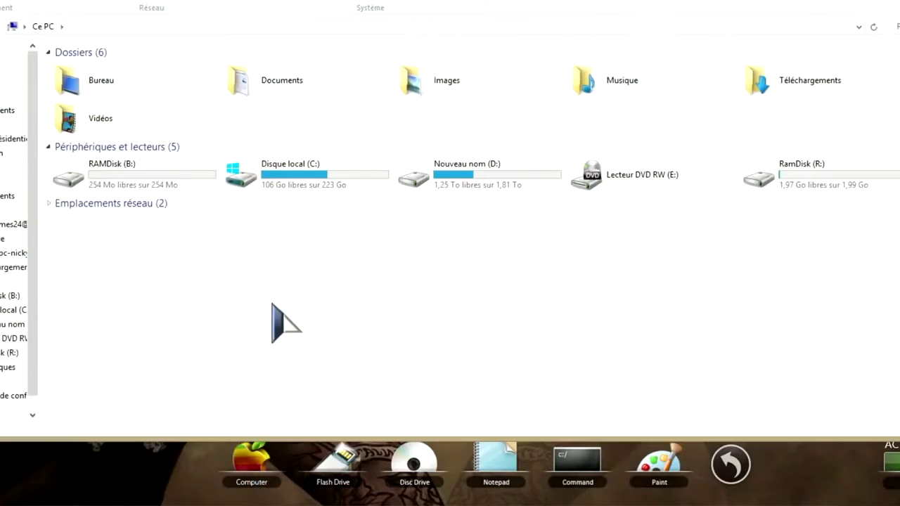
pyautogui.click(898, 49)
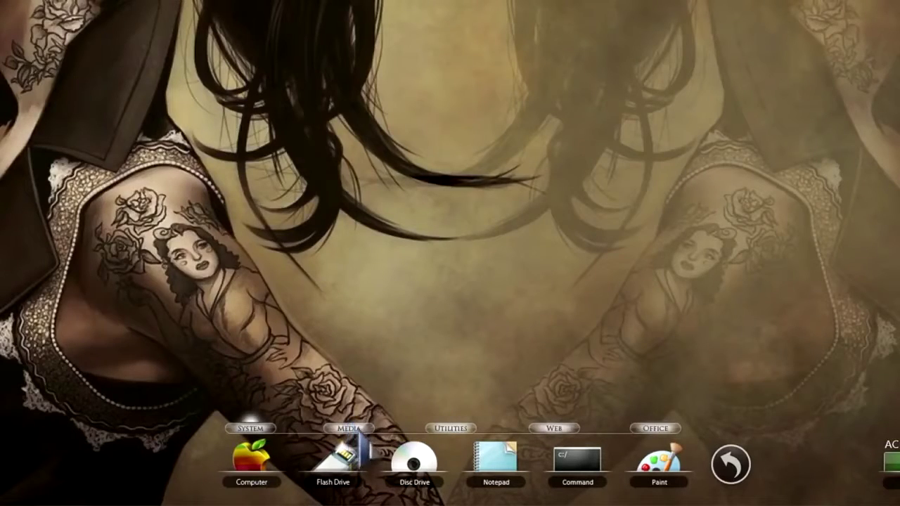
# - Browse the shortcuts in the dock's Media, Utilities, Web and Office categories
pyautogui.click(359, 430)
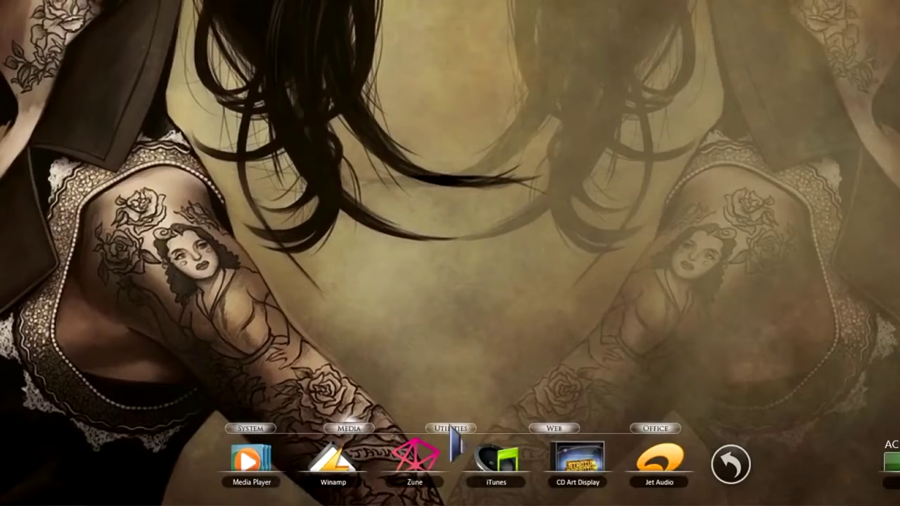
pyautogui.click(451, 429)
pyautogui.click(555, 429)
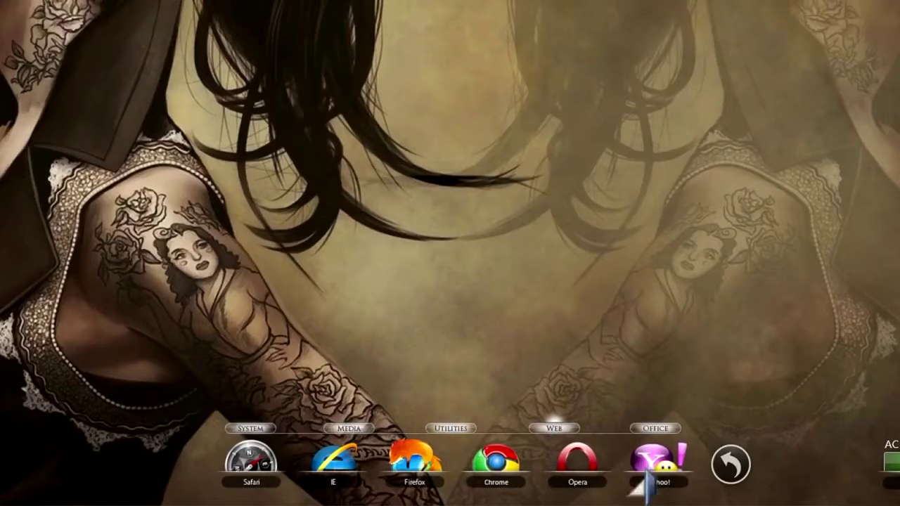
pyautogui.click(658, 431)
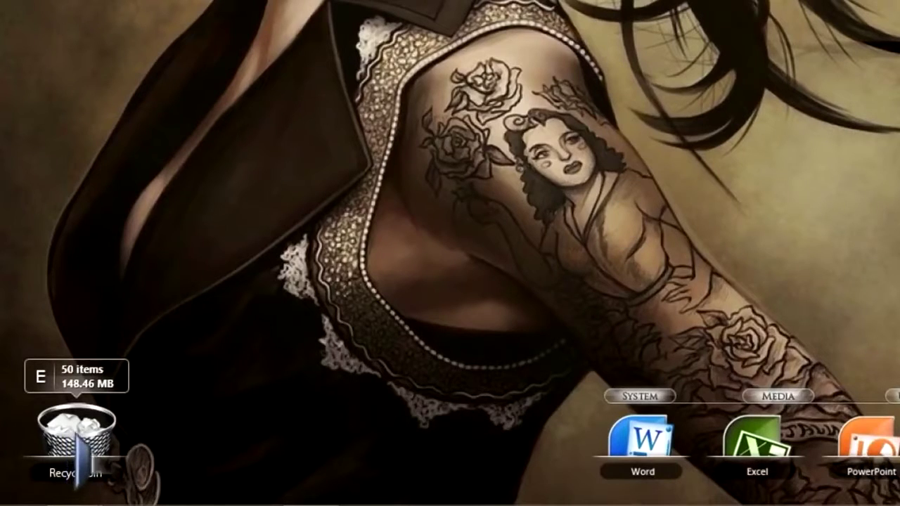
# - Open the recycle bin widget's Recycle.ini for editing and find the word "items" in it
pyautogui.rightClick(78, 440)
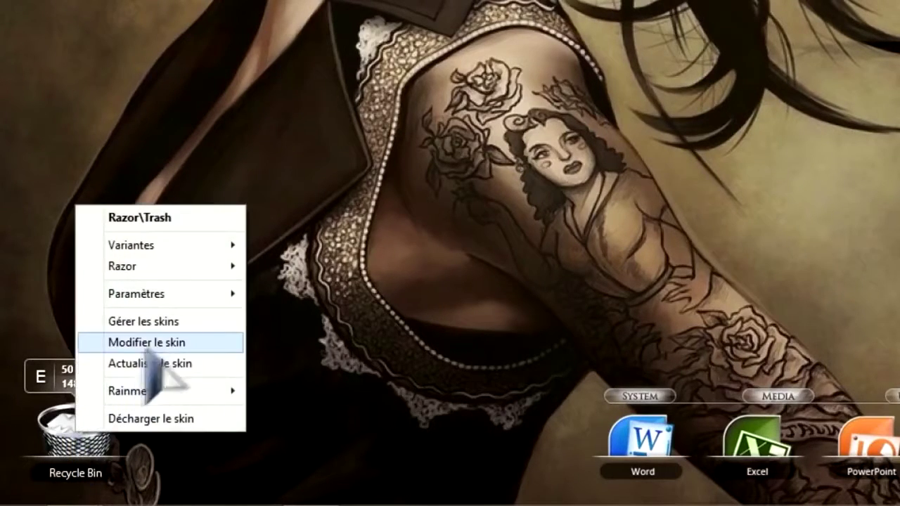
pyautogui.click(172, 349)
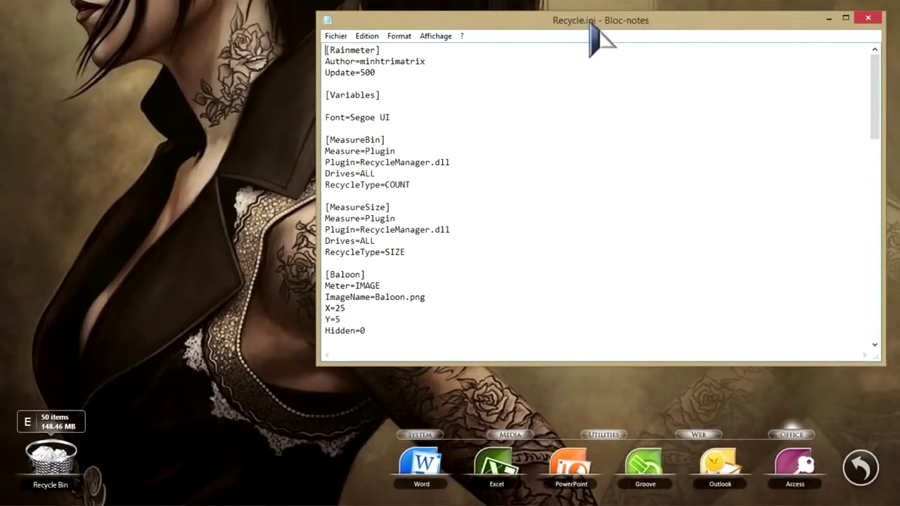
pyautogui.moveTo(587, 33); pyautogui.dragTo(585, 28)
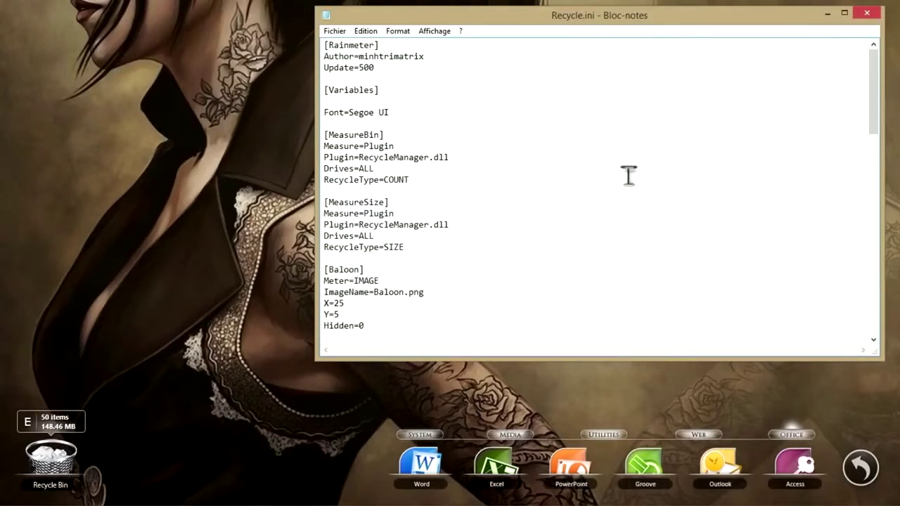
pyautogui.hotkey('ctrl', 'f')
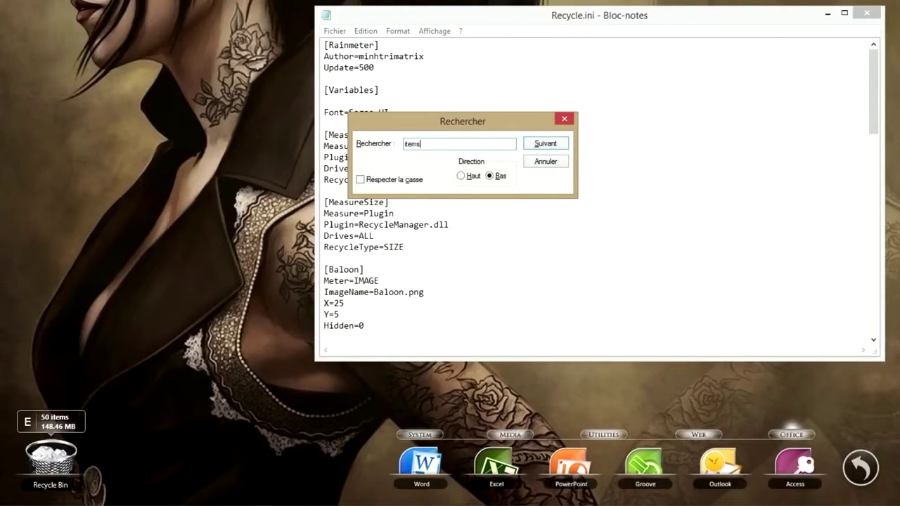
pyautogui.press('Return')
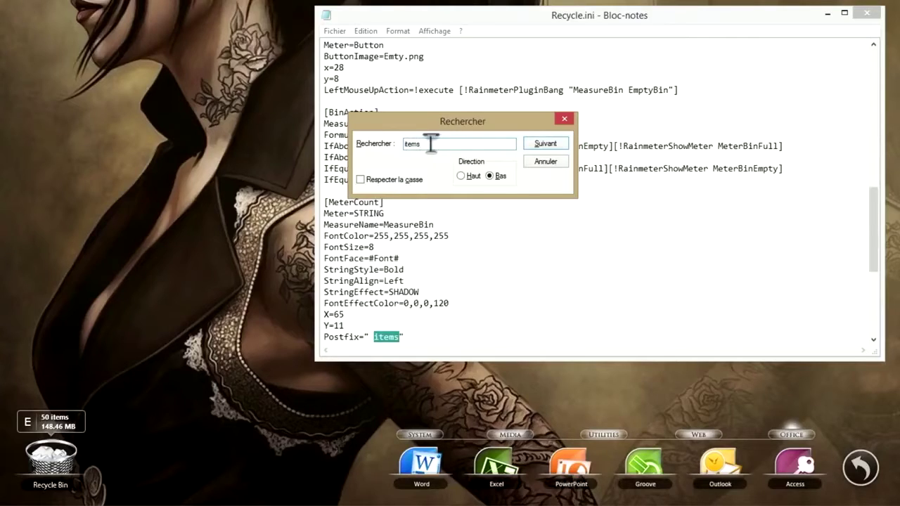
# - In the MeterCount section, set Postfix to " Fichiers" and FontSize to 10, and save and close Recycle.ini
pyautogui.click(564, 118)
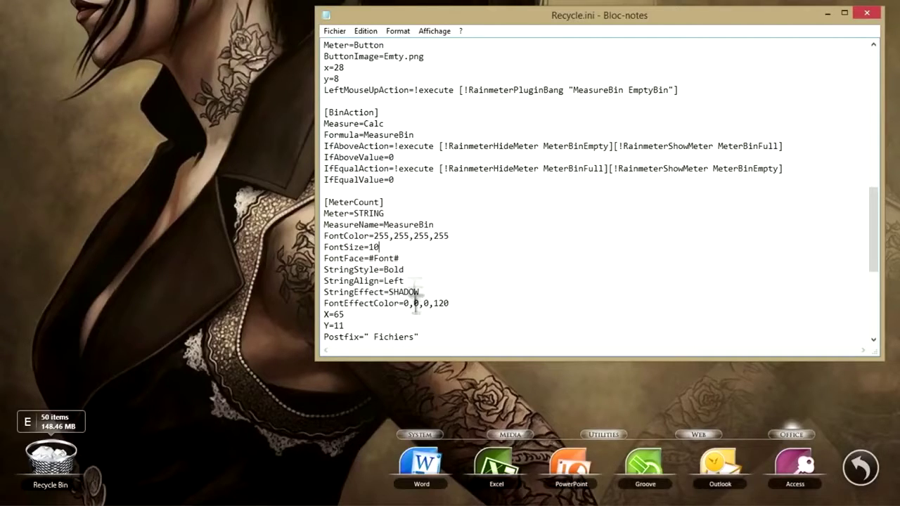
pyautogui.click(335, 31)
pyautogui.click(365, 73)
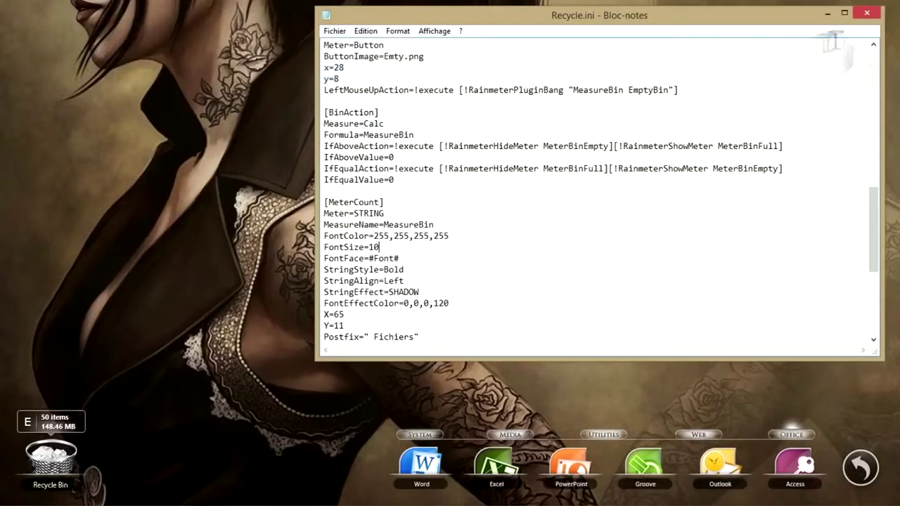
pyautogui.click(866, 12)
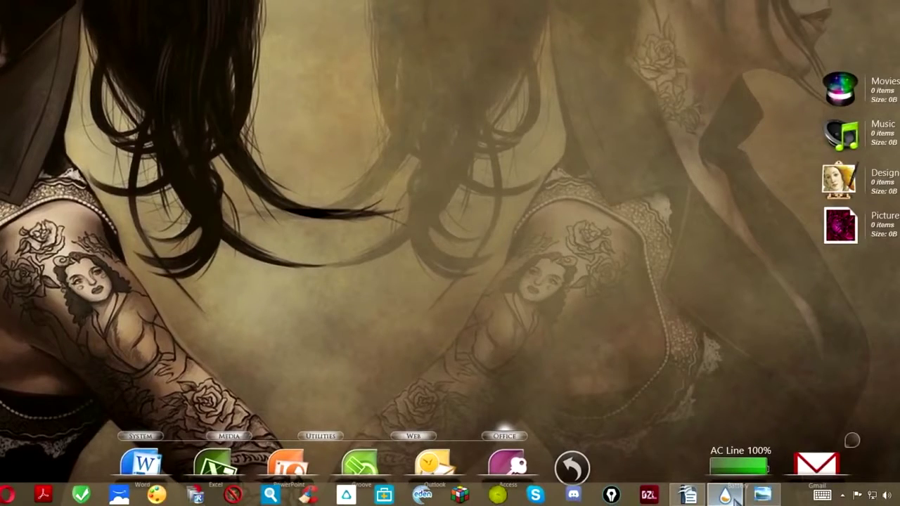
# - Refresh all Rainmeter skins from the manager and minimize the manager window
pyautogui.click(731, 496)
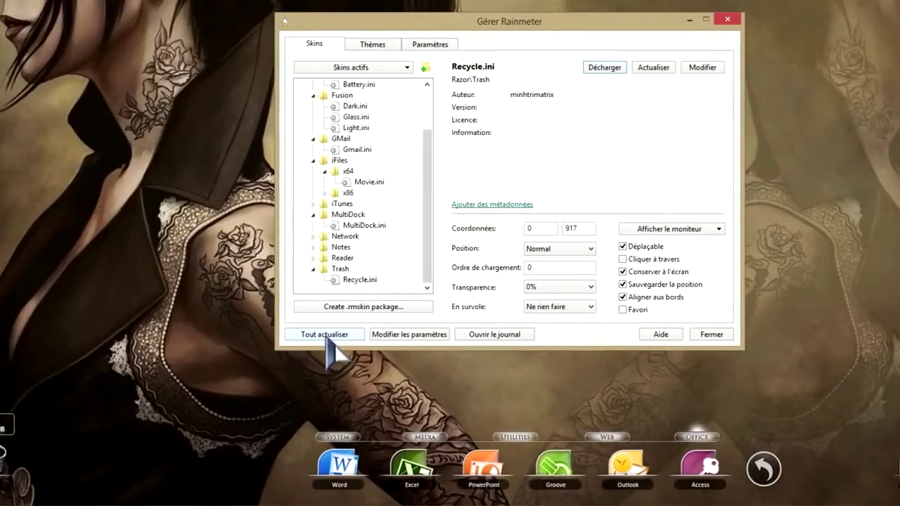
pyautogui.click(325, 336)
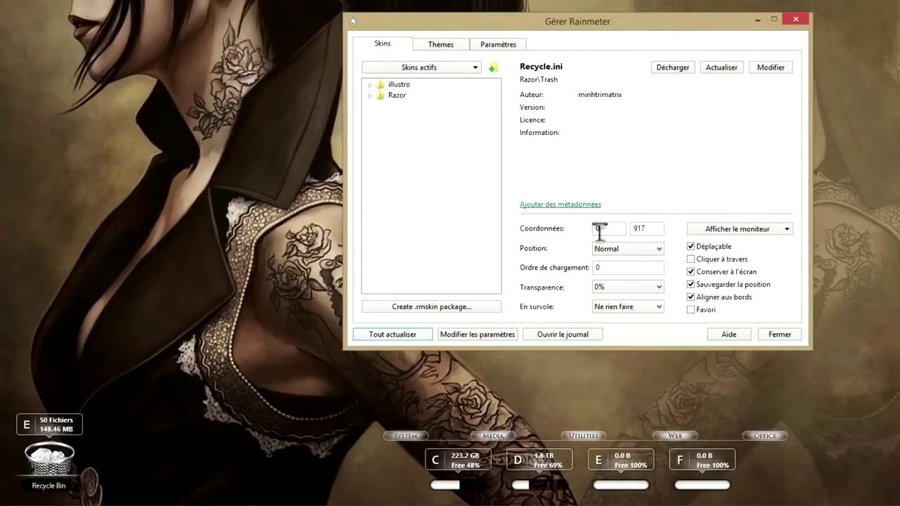
pyautogui.click(756, 23)
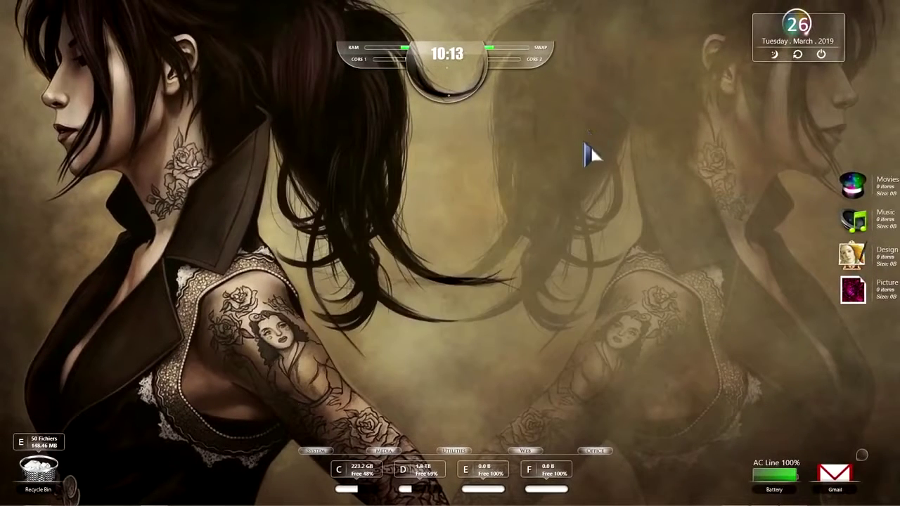
# - Open Razor's Trash folder under Documents\Rainmeter\Skins in the file explorer
pyautogui.click(115, 493)
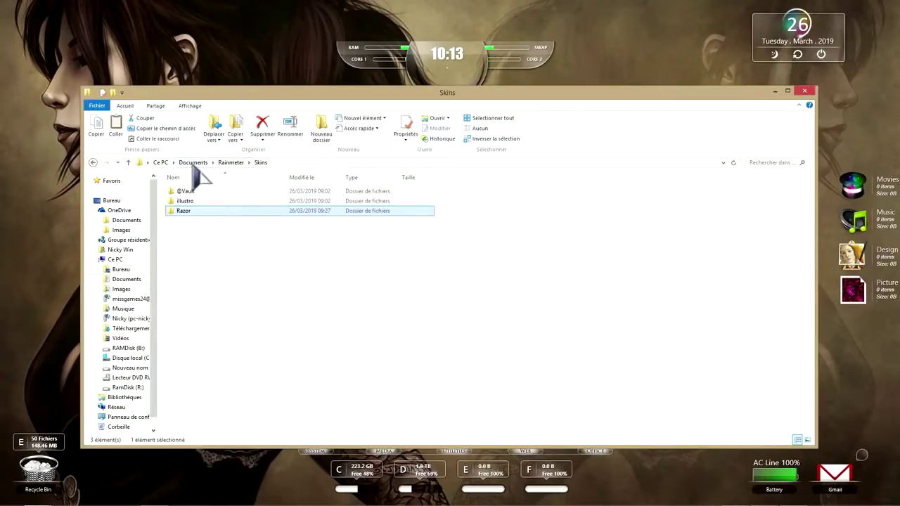
pyautogui.click(192, 162)
pyautogui.doubleClick(199, 275)
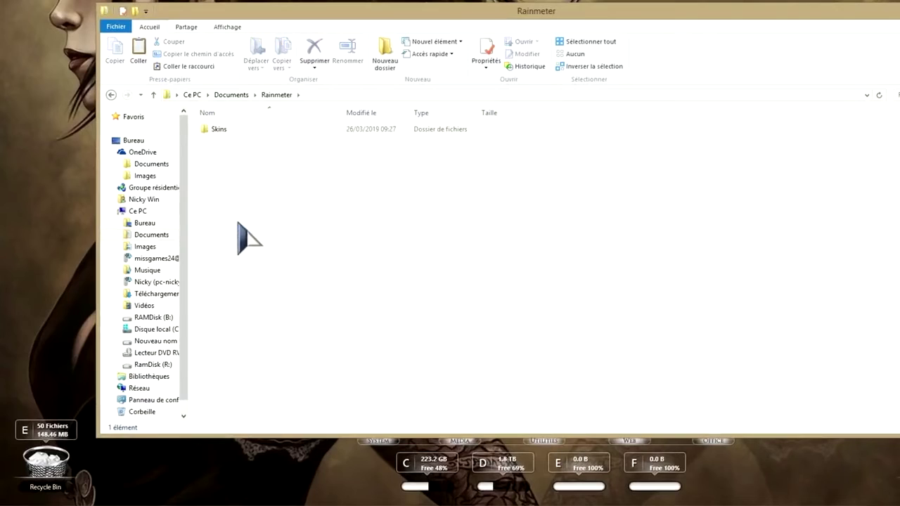
pyautogui.doubleClick(225, 128)
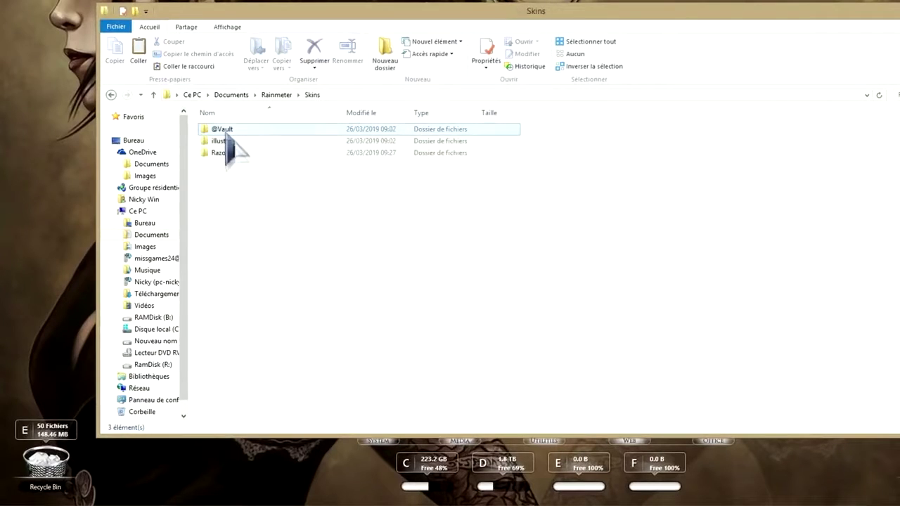
pyautogui.doubleClick(223, 153)
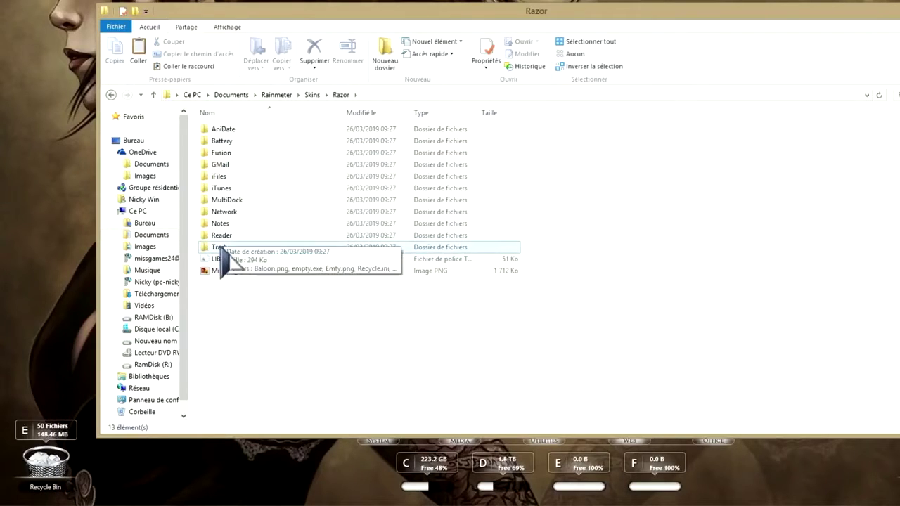
pyautogui.doubleClick(220, 249)
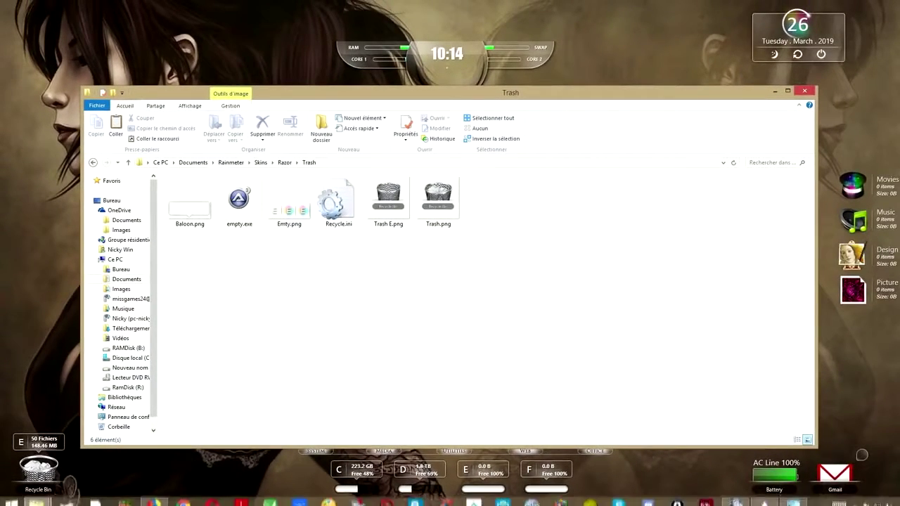
# - Switch to Firefox and search Google Images for "corbeille png"
pyautogui.click(167, 494)
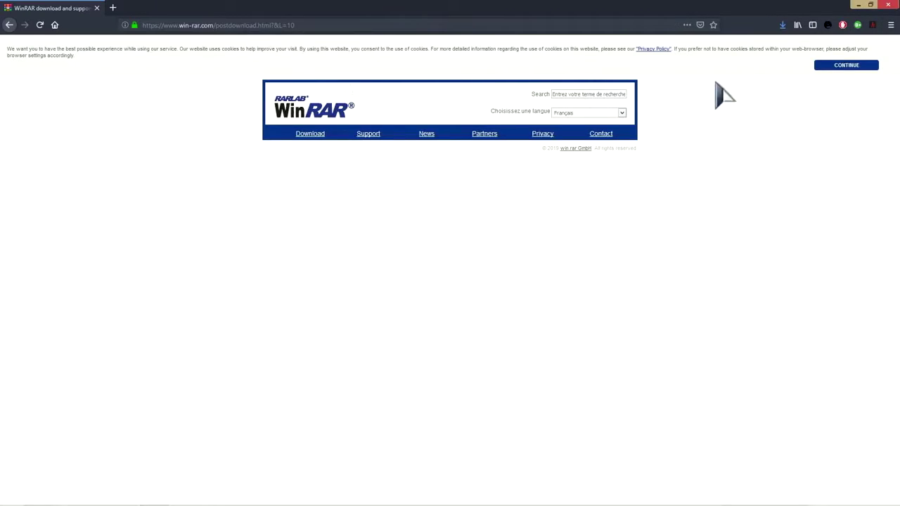
pyautogui.click(222, 24)
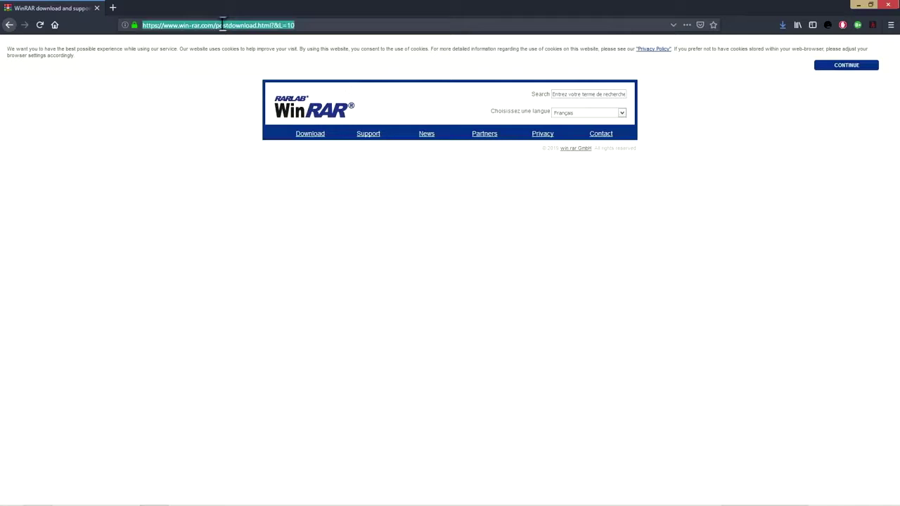
pyautogui.write('corbeille png')
pyautogui.press('Return')
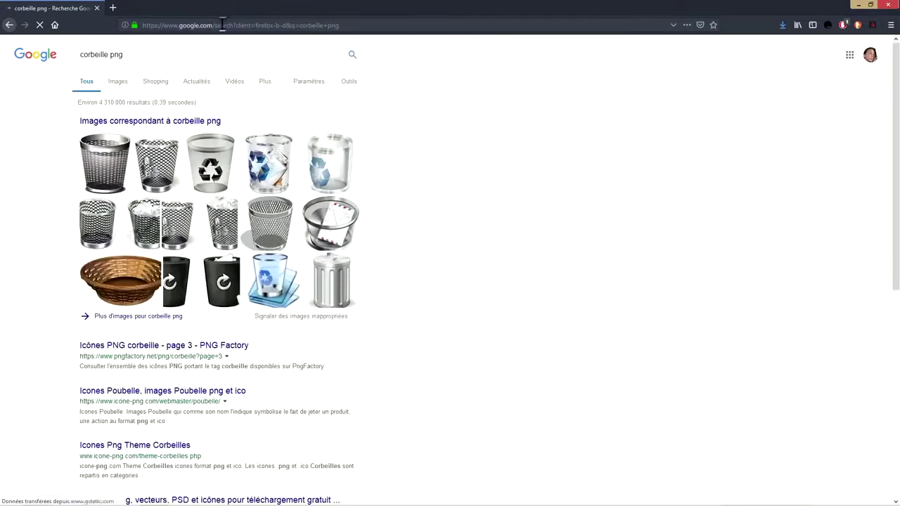
pyautogui.click(116, 85)
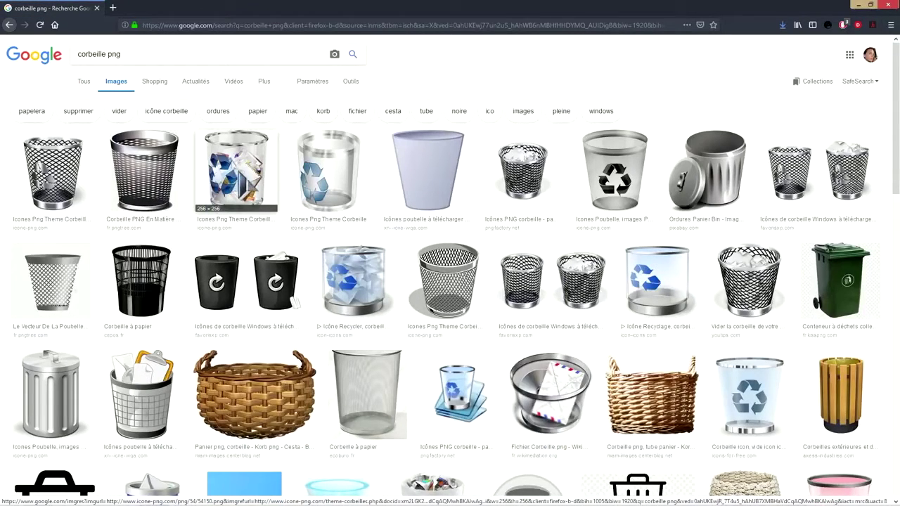
# - Save the picture of the full transparent recycle bin as 54150.png in Téléchargements
pyautogui.click(237, 184)
pyautogui.rightClick(289, 294)
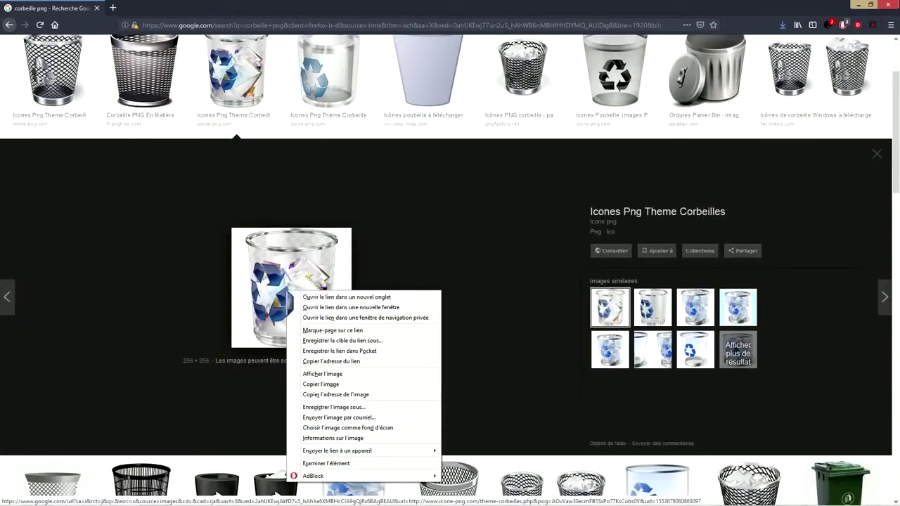
pyautogui.click(334, 407)
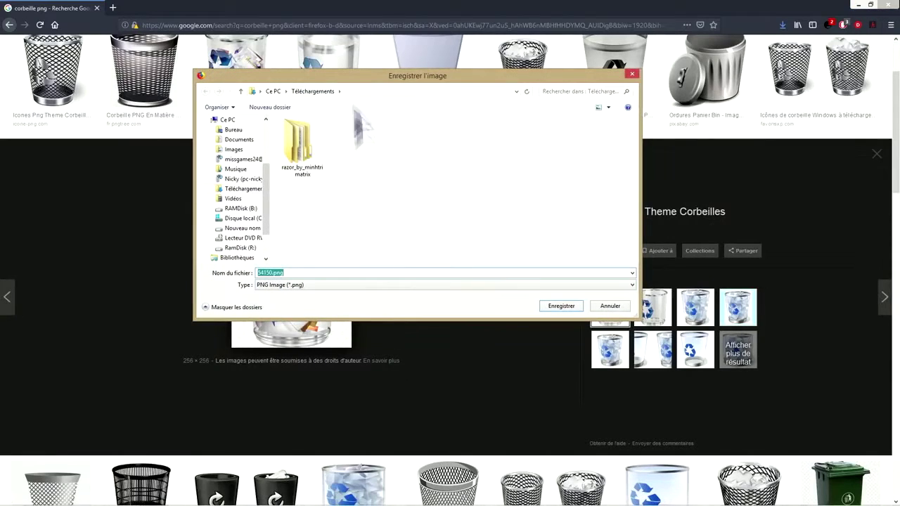
pyautogui.click(554, 310)
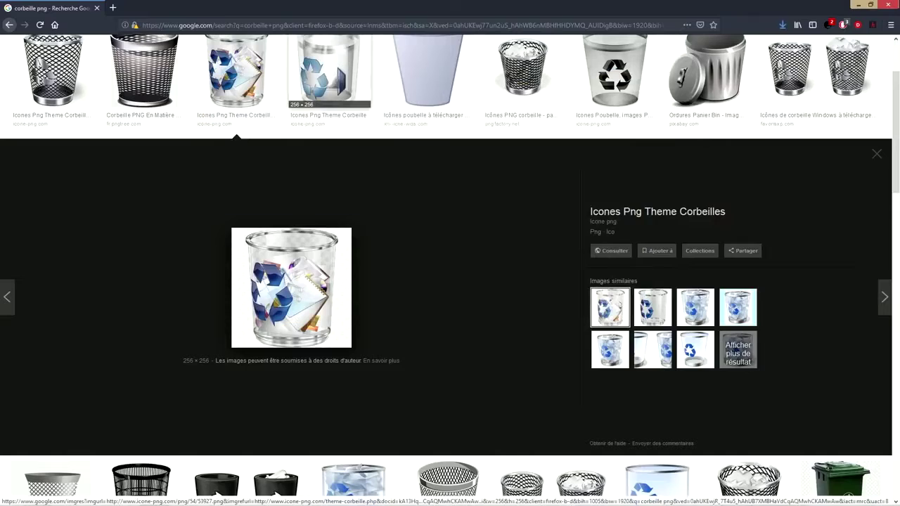
# - Save the picture of the empty transparent recycle bin as 53927.png in Téléchargements
pyautogui.click(329, 70)
pyautogui.rightClick(294, 308)
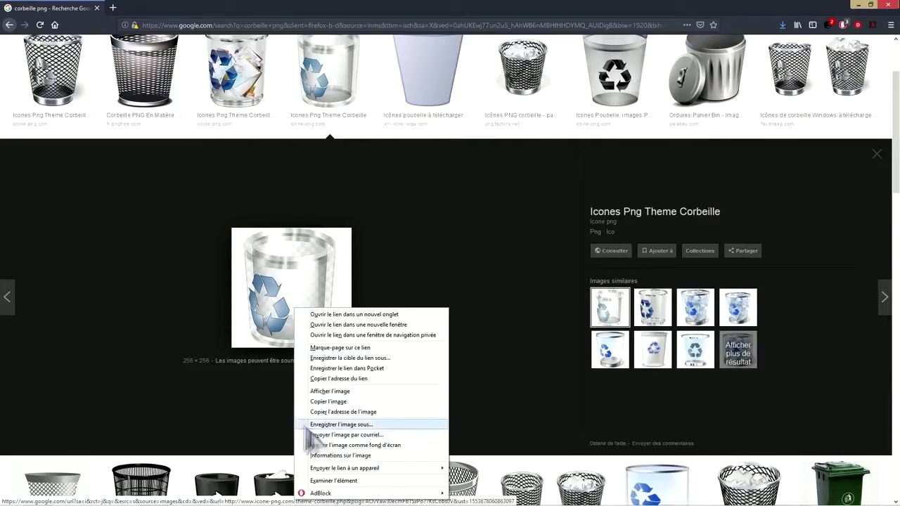
pyautogui.click(373, 424)
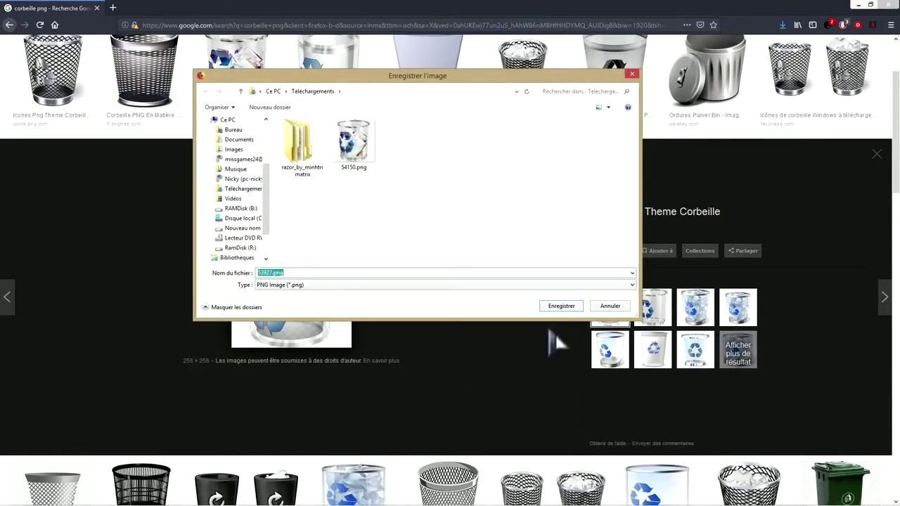
pyautogui.click(561, 309)
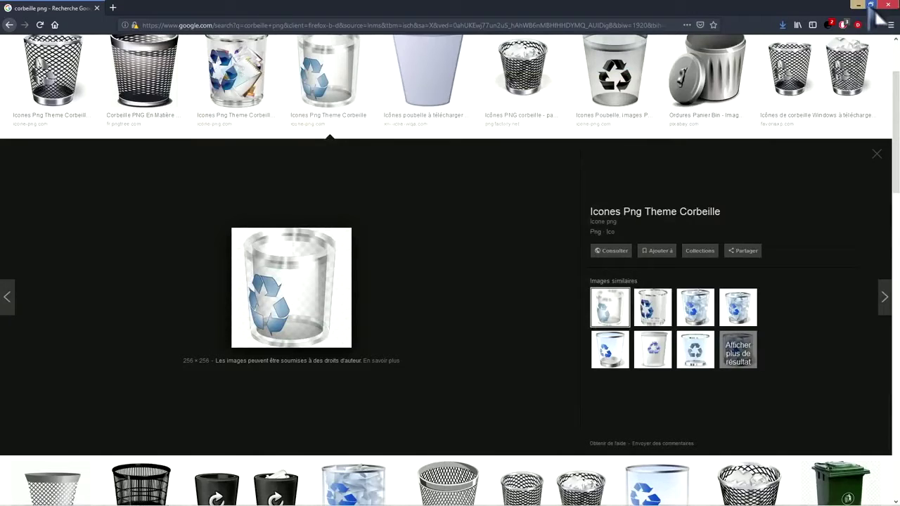
# - Minimize Firefox, bring up the Téléchargements folder window and move it below the Trash folder's files
pyautogui.click(858, 5)
pyautogui.moveTo(45, 499)
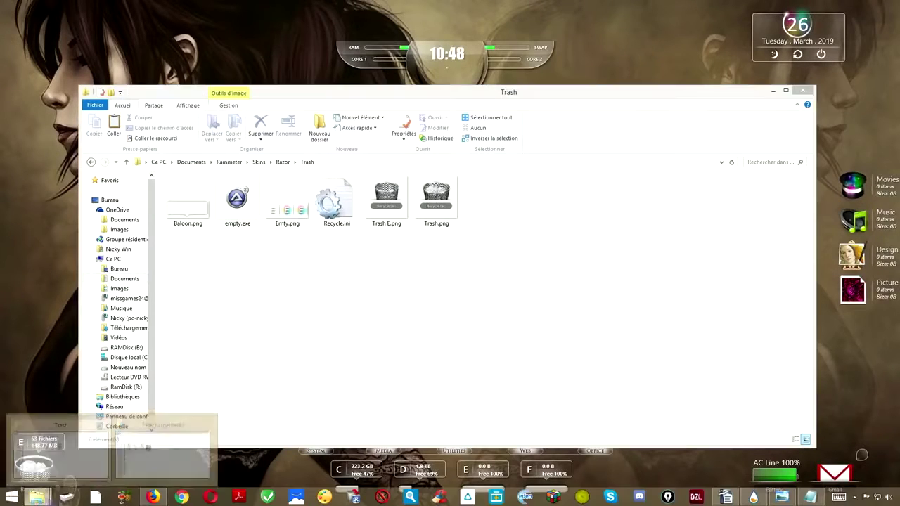
pyautogui.click(148, 450)
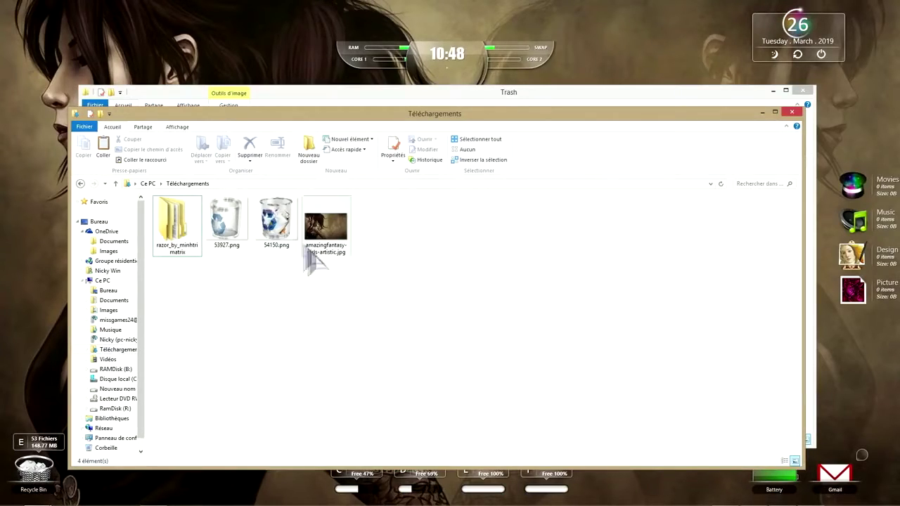
pyautogui.moveTo(465, 114); pyautogui.dragTo(556, 247)
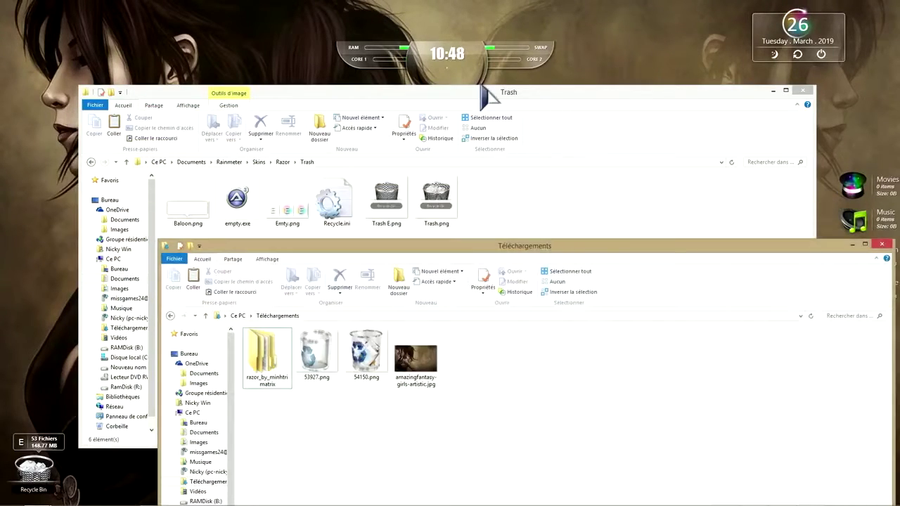
# - Open Trash.png from the Trash folder in Adobe Photoshop CS6, discarding its embedded colour profile
pyautogui.click(482, 89)
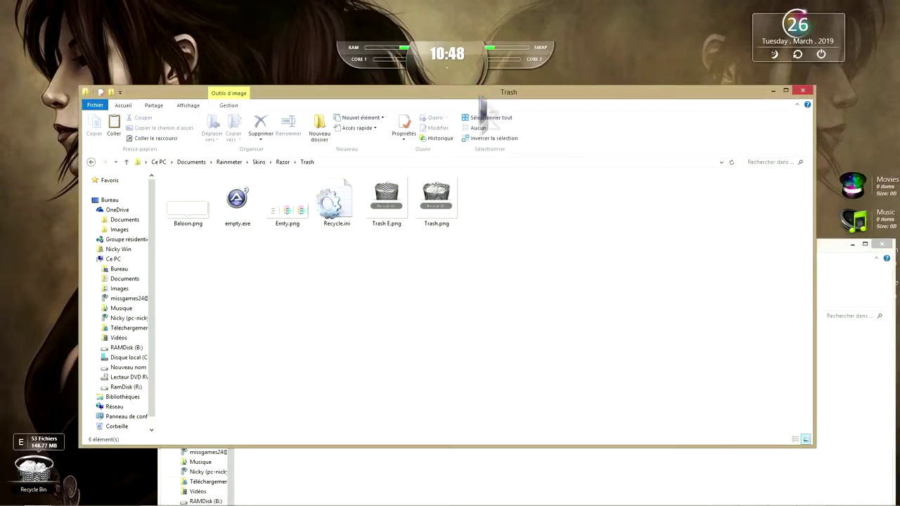
pyautogui.click(438, 196)
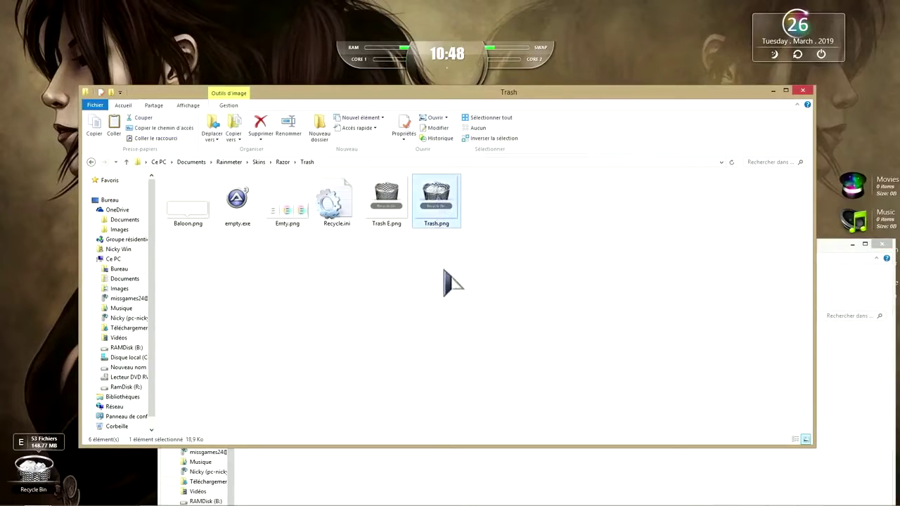
pyautogui.rightClick(438, 199)
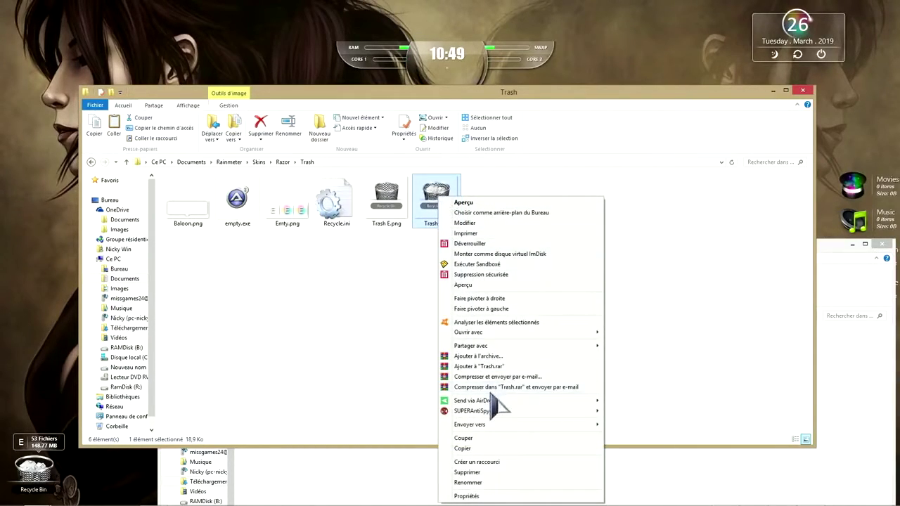
pyautogui.moveTo(500, 331)
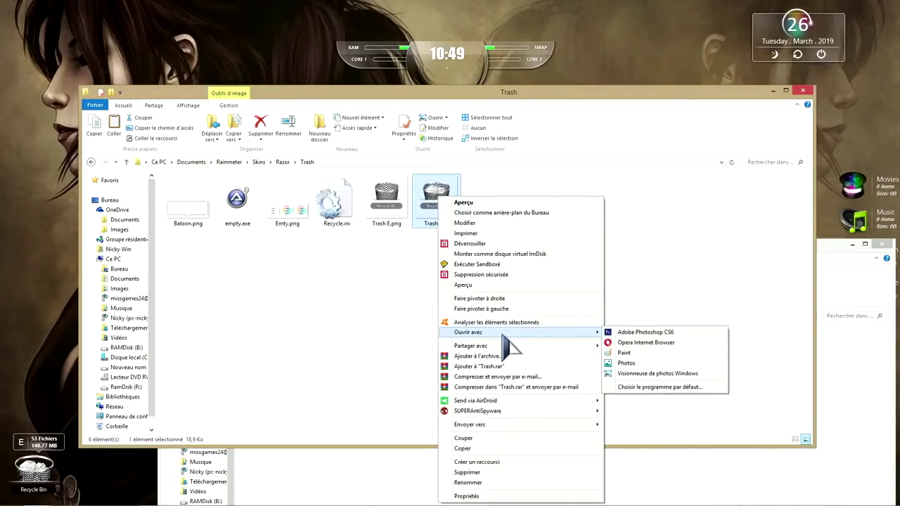
pyautogui.click(648, 334)
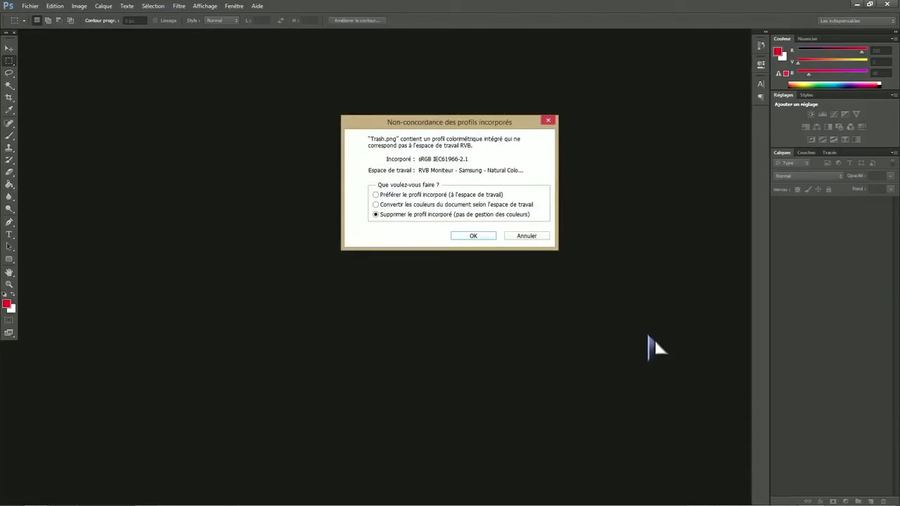
pyautogui.click(474, 237)
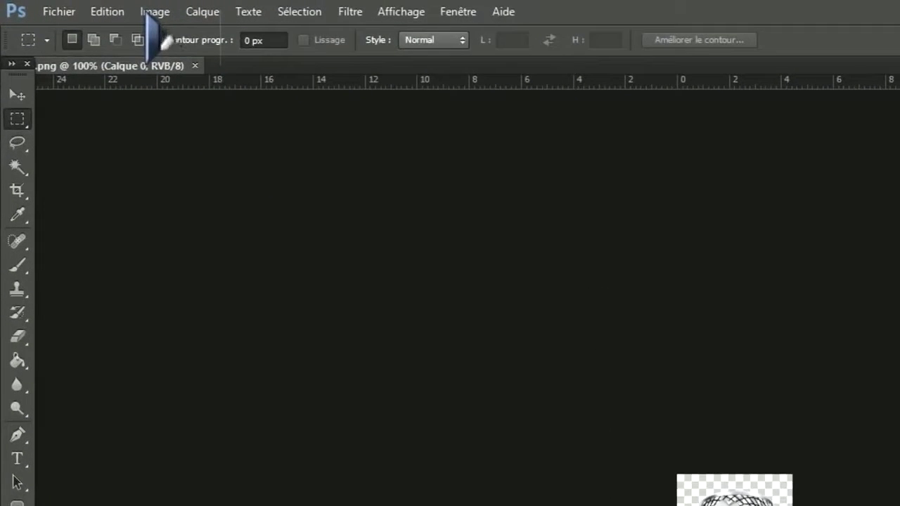
# - Check the pixel dimensions of Trash.png without changing them
pyautogui.click(155, 12)
pyautogui.click(235, 143)
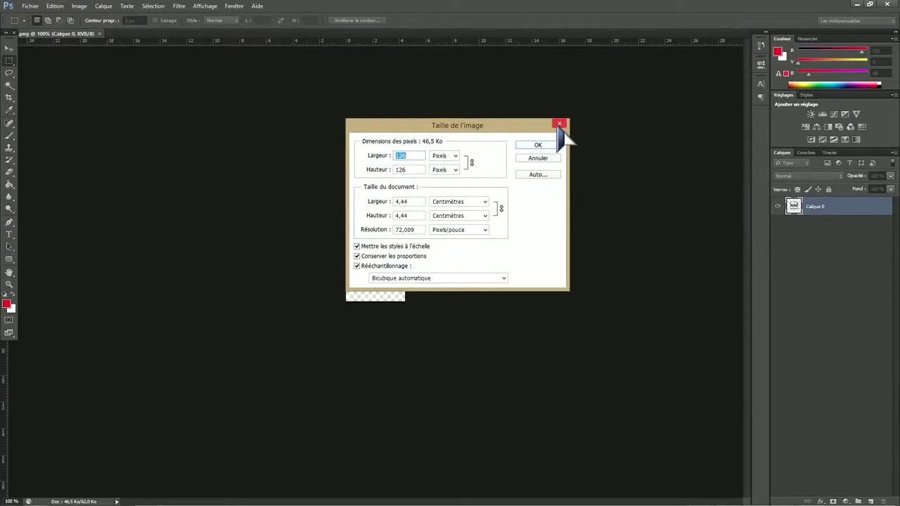
pyautogui.click(559, 124)
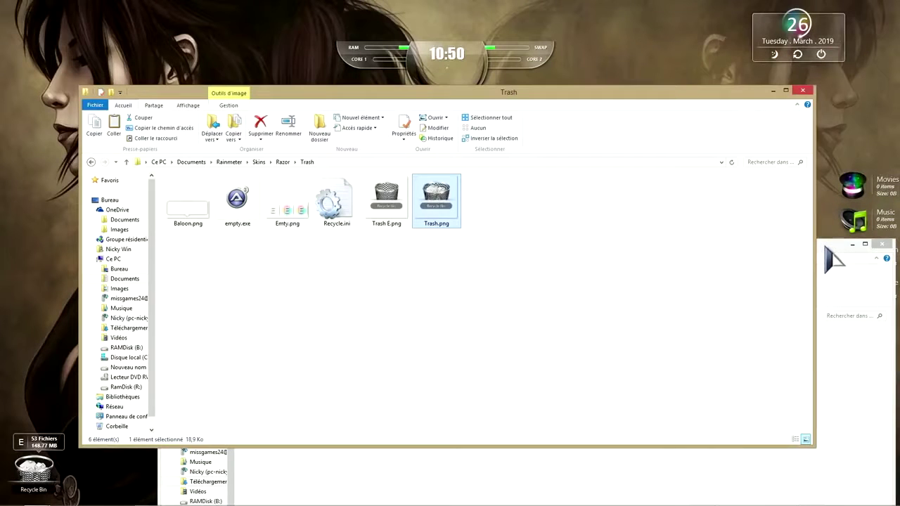
# - Open 54150.png from the Téléchargements folder in Photoshop, discarding its embedded colour profile
pyautogui.moveTo(426, 248); pyautogui.dragTo(360, 180)
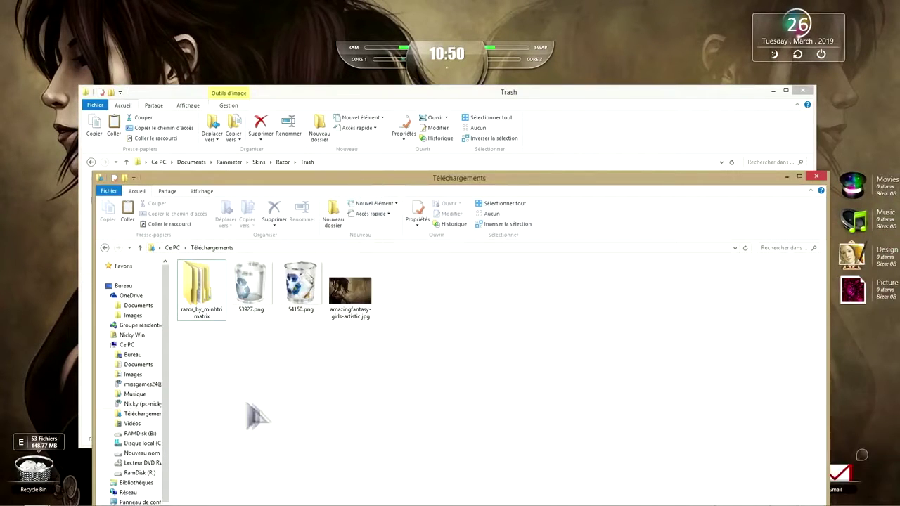
pyautogui.rightClick(296, 313)
pyautogui.moveTo(366, 336)
pyautogui.click(510, 337)
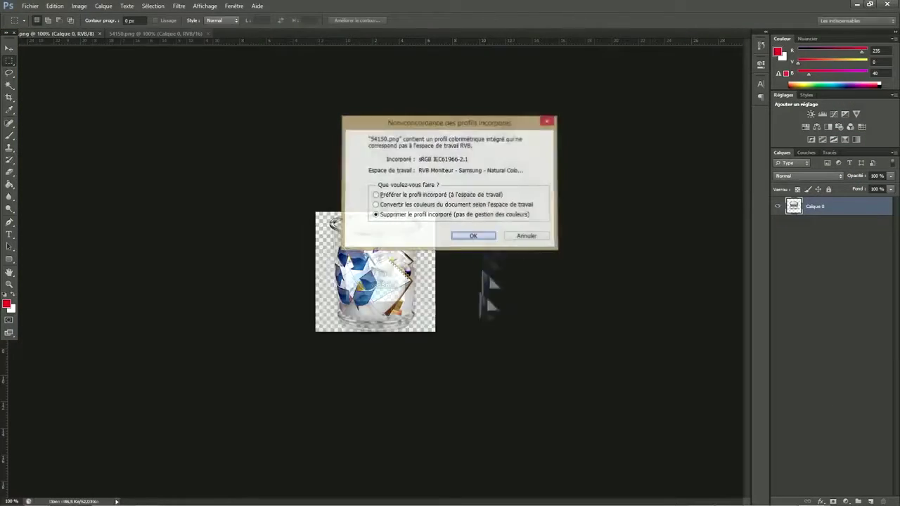
pyautogui.press('Return')
# - Resize the 54150.png image to 126 pixels wide and high, keeping its proportions constrained
pyautogui.click(80, 7)
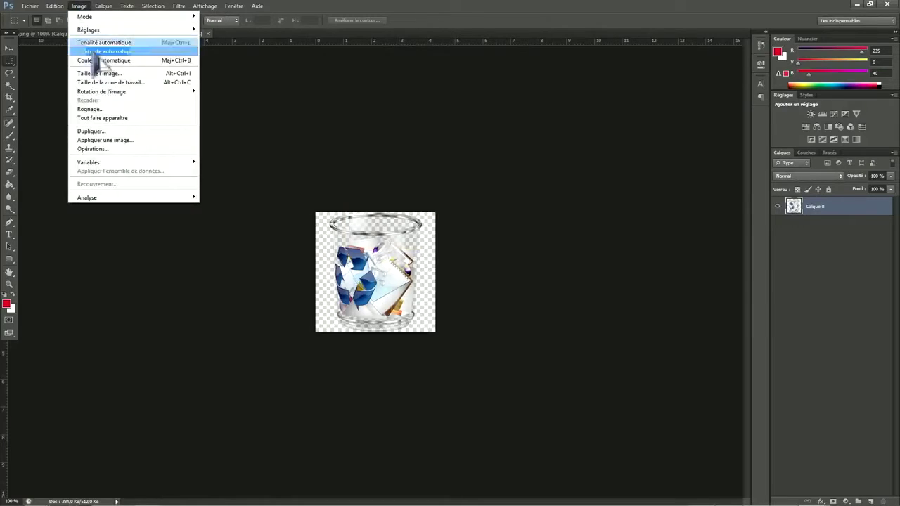
pyautogui.click(105, 73)
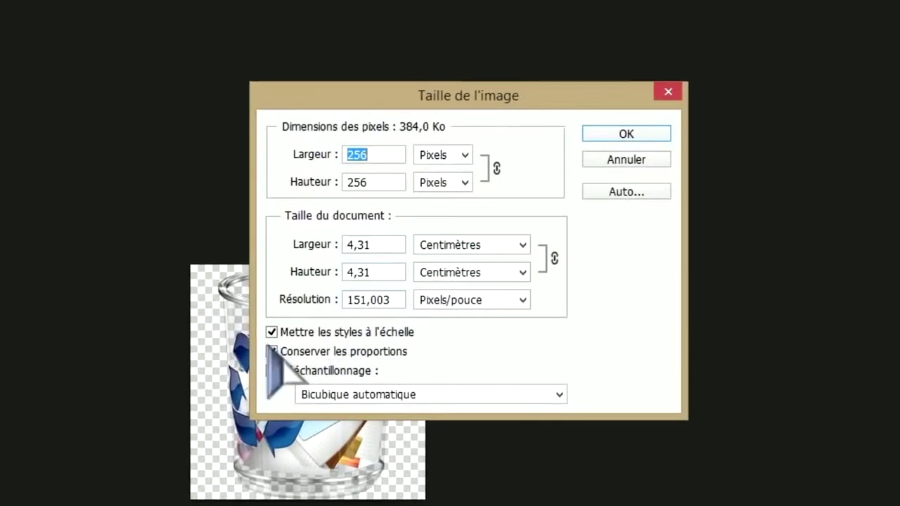
pyautogui.click(326, 291)
pyautogui.click(272, 351)
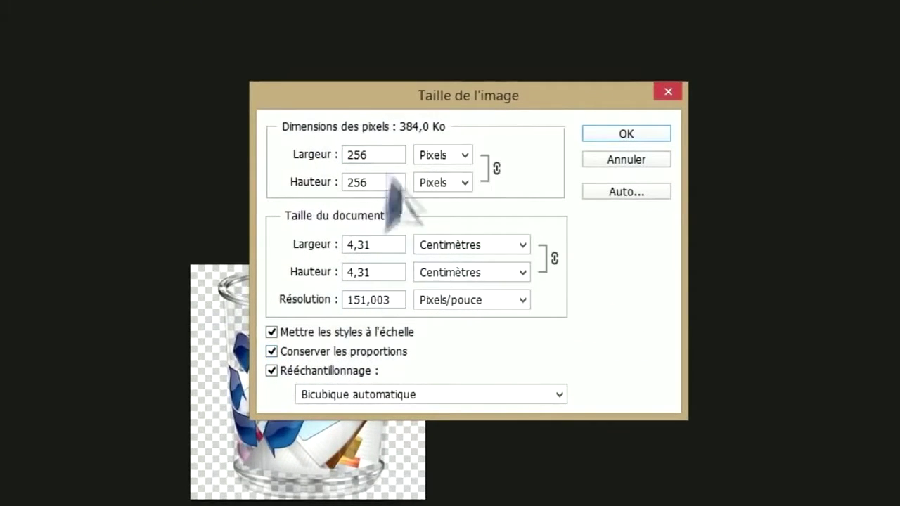
pyautogui.click(316, 159)
pyautogui.write('126')
pyautogui.click(612, 133)
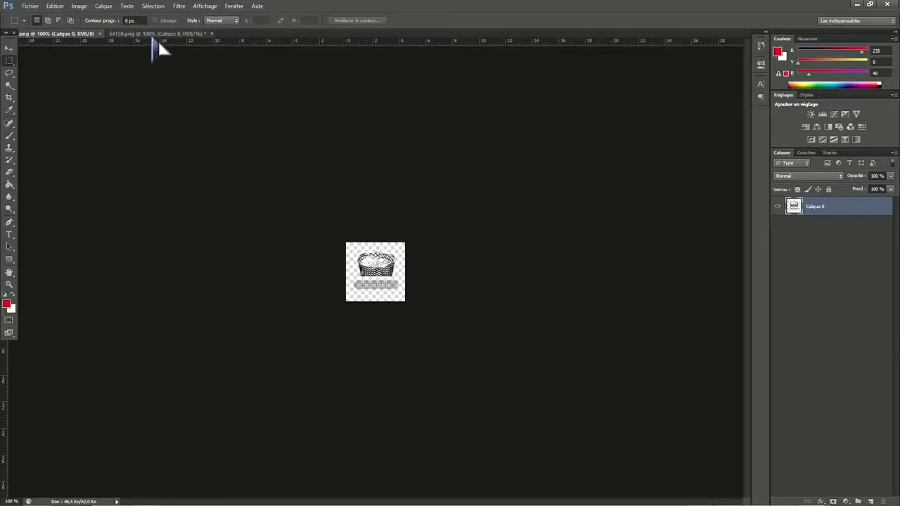
# - Place 53927.png from Téléchargements into the 54150.png document as a new layer at its fitted size
pyautogui.click(155, 34)
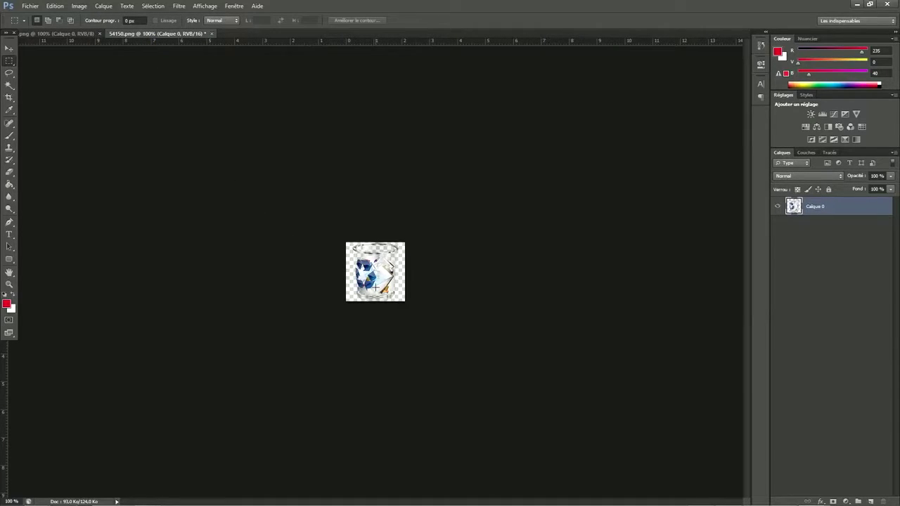
pyautogui.click(29, 7)
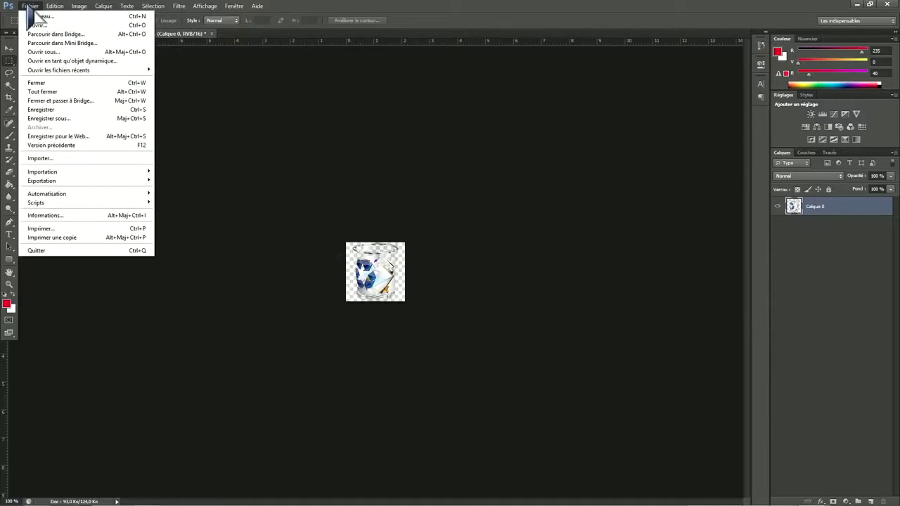
pyautogui.click(39, 158)
pyautogui.click(477, 166)
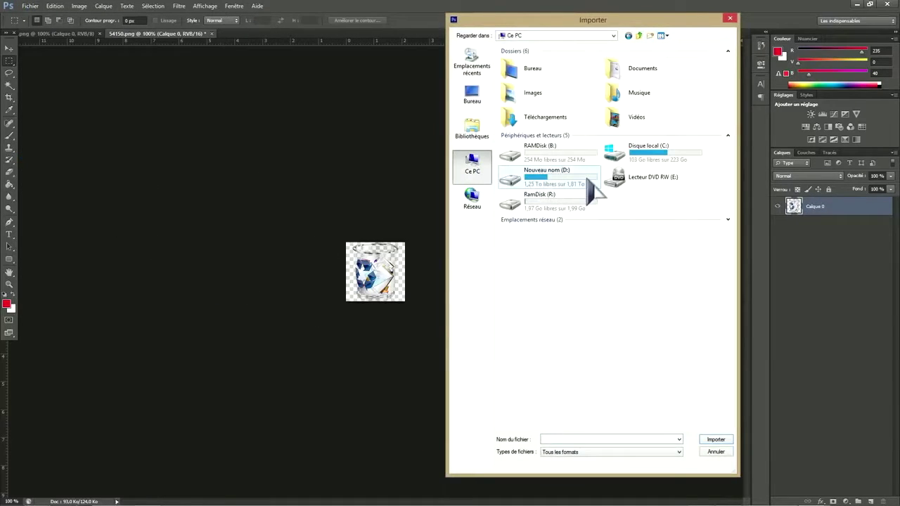
pyautogui.doubleClick(542, 121)
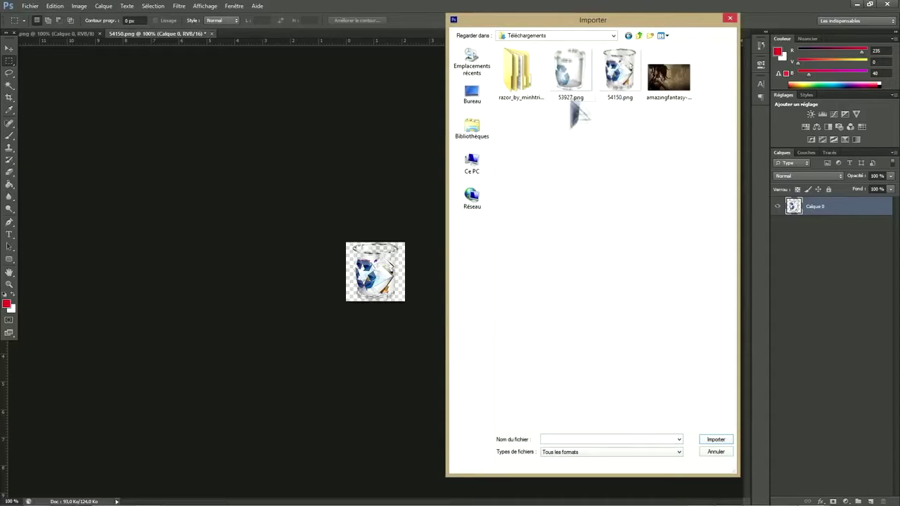
pyautogui.click(570, 74)
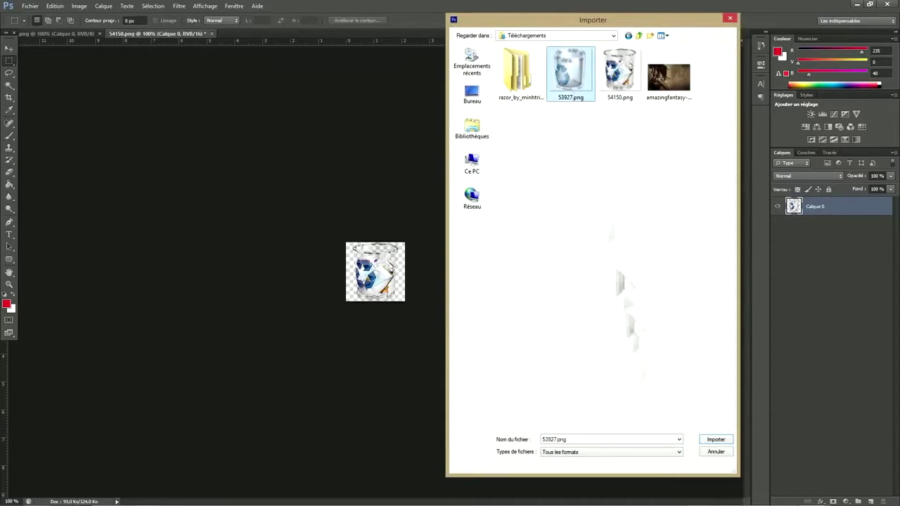
pyautogui.click(716, 440)
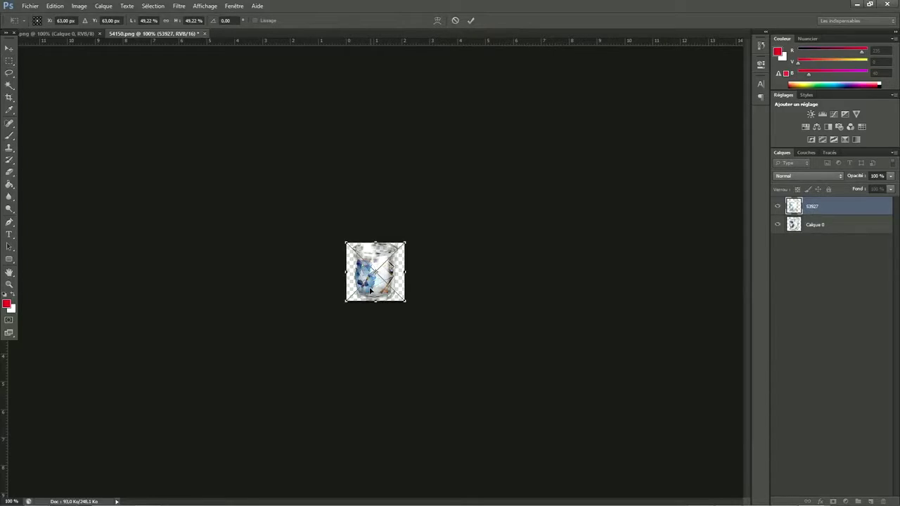
pyautogui.click(471, 20)
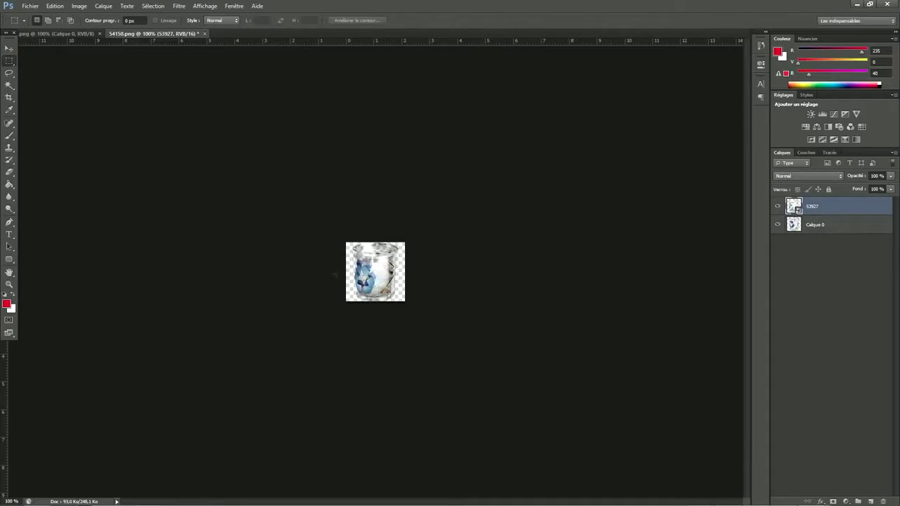
# - Check the 54150.png document's pixel dimensions and compare its bin with the basket in Trash.png
pyautogui.click(79, 5)
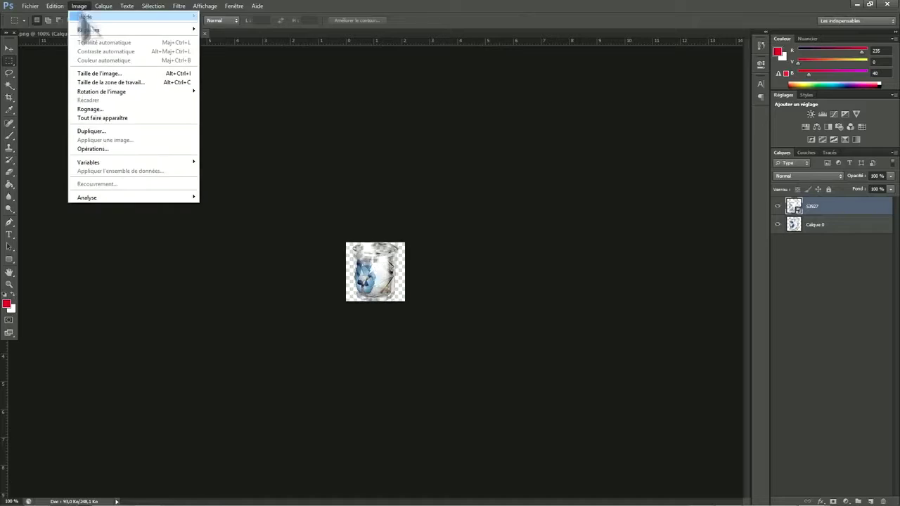
pyautogui.click(105, 73)
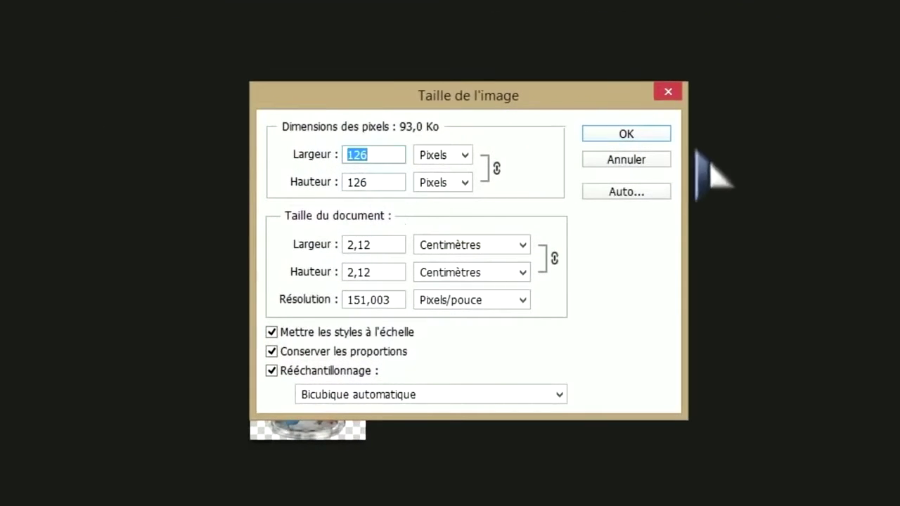
pyautogui.click(668, 92)
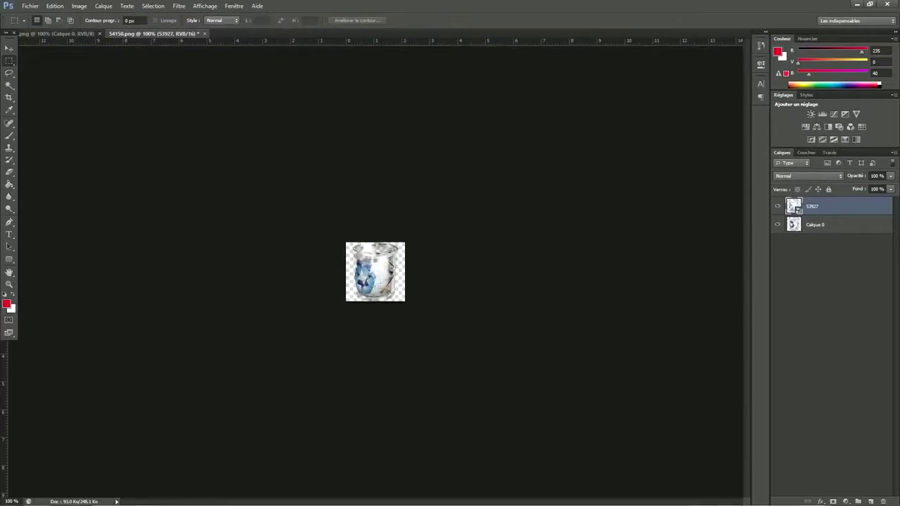
pyautogui.click(68, 35)
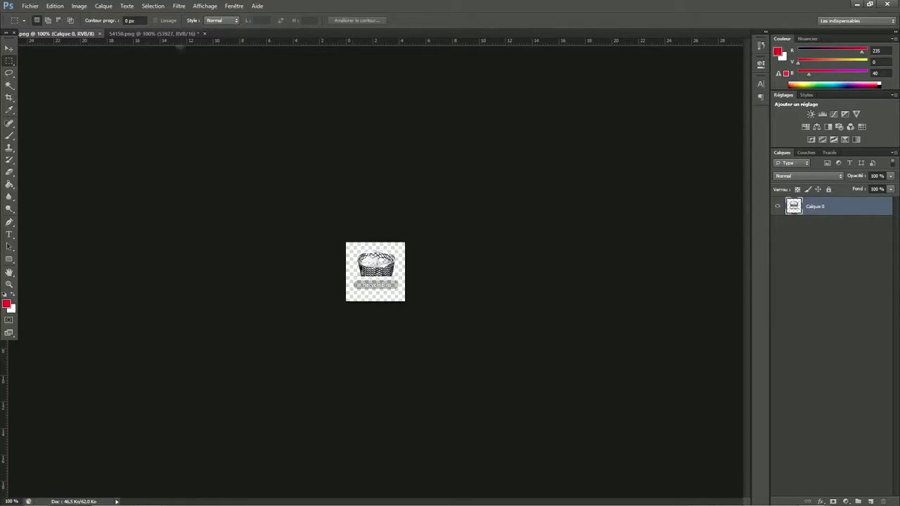
pyautogui.click(159, 34)
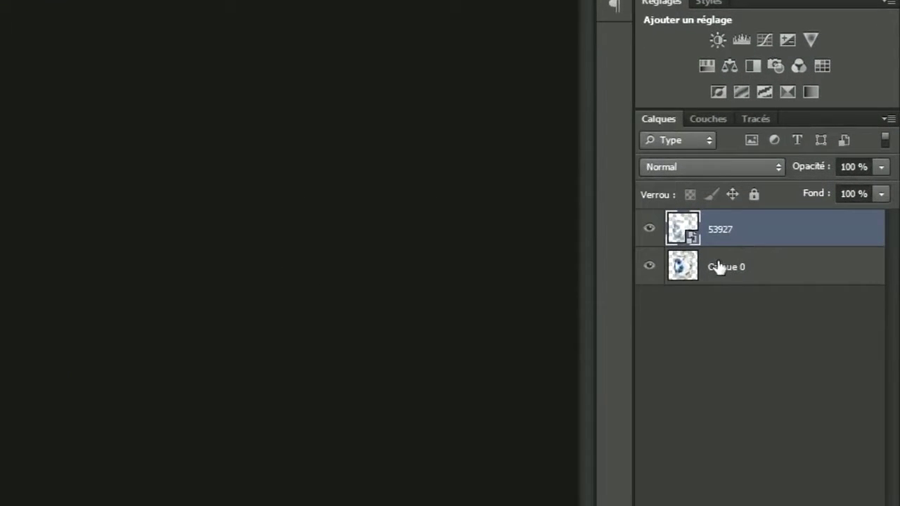
# - Scale the 53927 and Calque 0 layers down together, leaving a margin around the bin
pyautogui.keyDown('shift'); pyautogui.click(736, 272); pyautogui.keyUp('shift')
pyautogui.moveTo(735, 272); pyautogui.dragTo(724, 256)
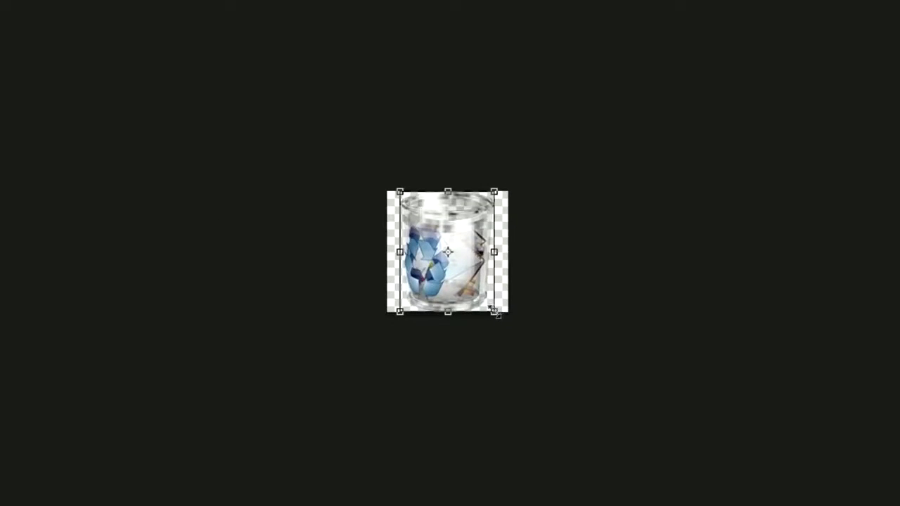
pyautogui.moveTo(495, 312); pyautogui.dragTo(461, 280)
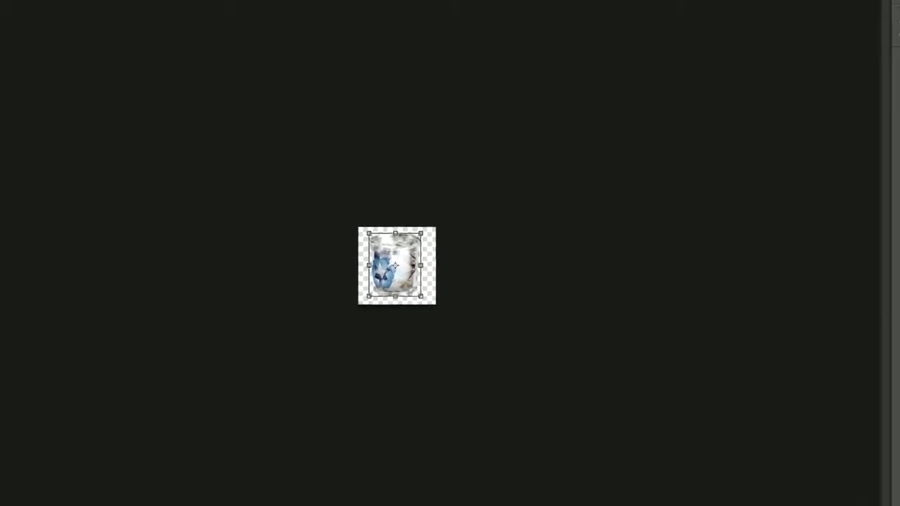
pyautogui.press('Return')
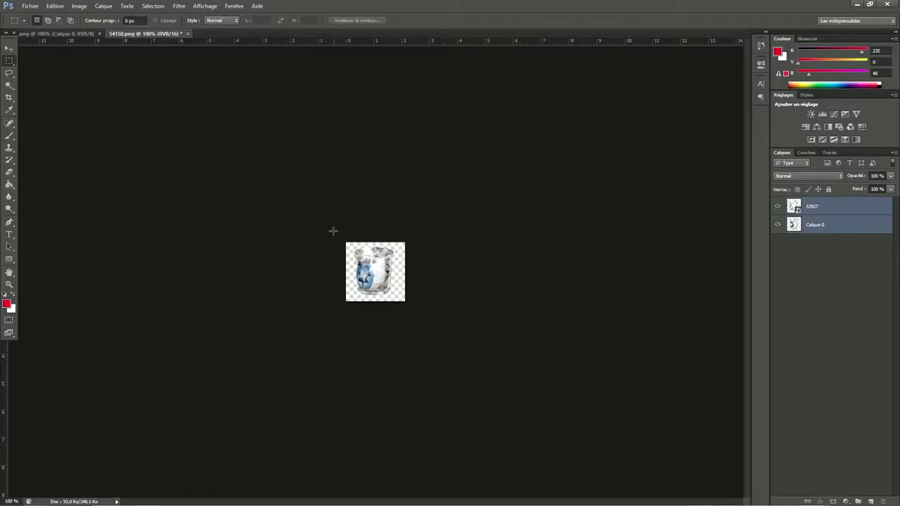
# - Select the whole canvas and align both bin layers to its horizontal centre
pyautogui.moveTo(333, 231); pyautogui.dragTo(425, 321)
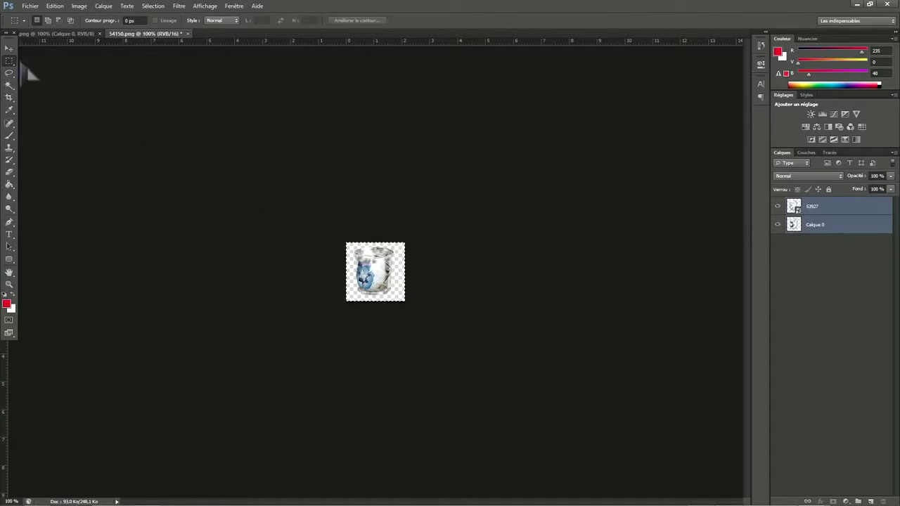
pyautogui.click(9, 48)
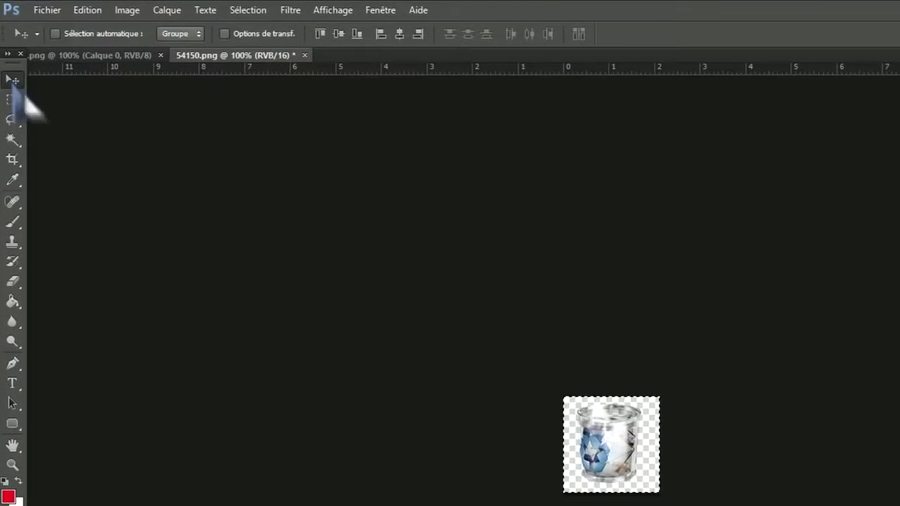
pyautogui.click(399, 35)
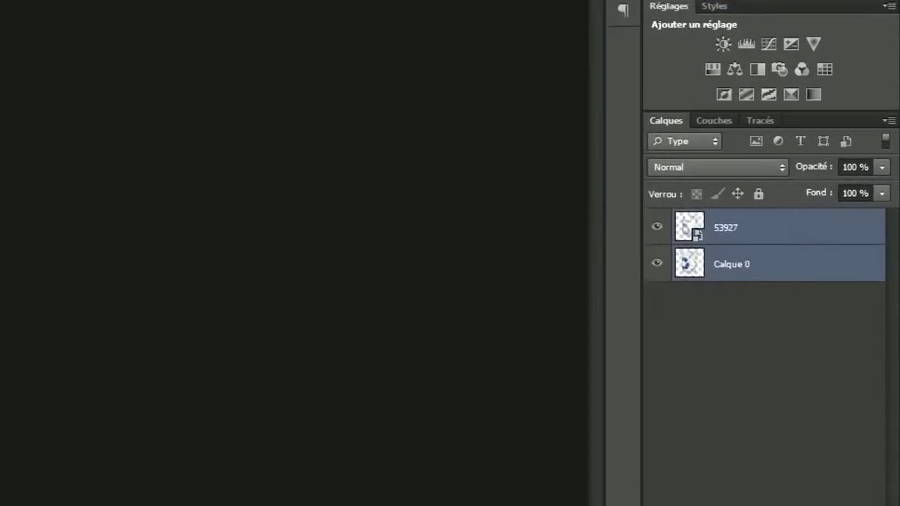
# - Hide the 53927 layer and save the full bin in PNG format over 54150.png in Téléchargements
pyautogui.click(638, 233)
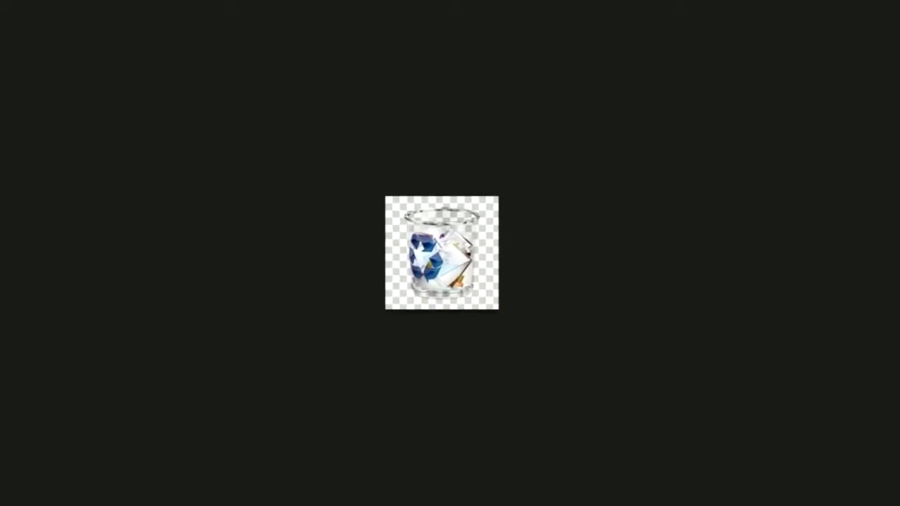
pyautogui.click(76, 120)
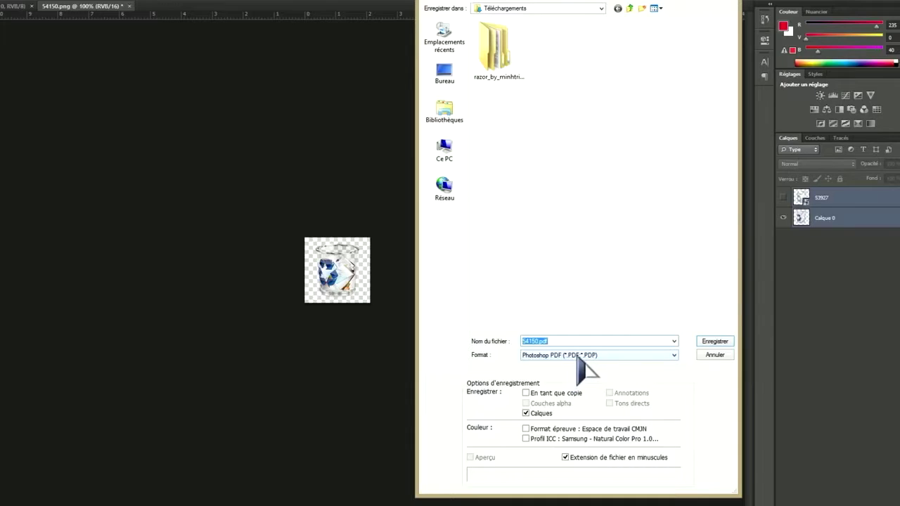
pyautogui.click(580, 356)
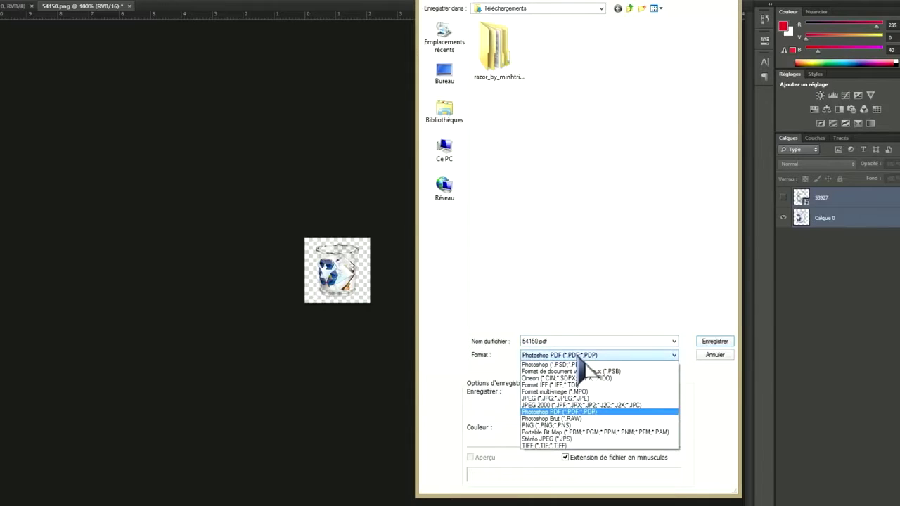
pyautogui.click(561, 426)
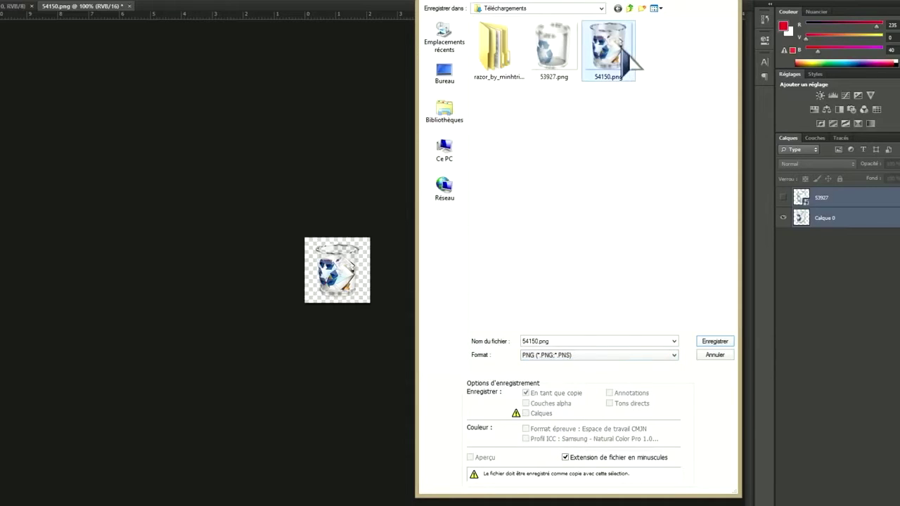
pyautogui.click(715, 343)
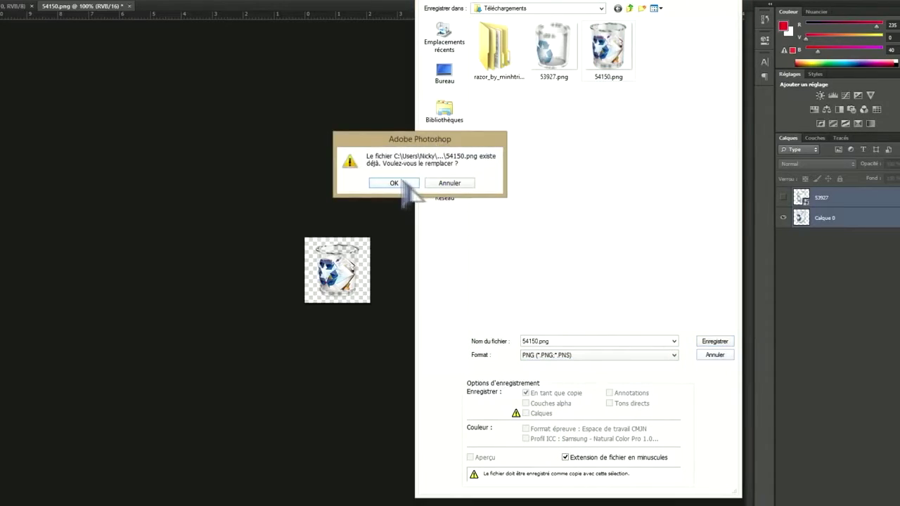
pyautogui.click(405, 184)
pyautogui.click(577, 289)
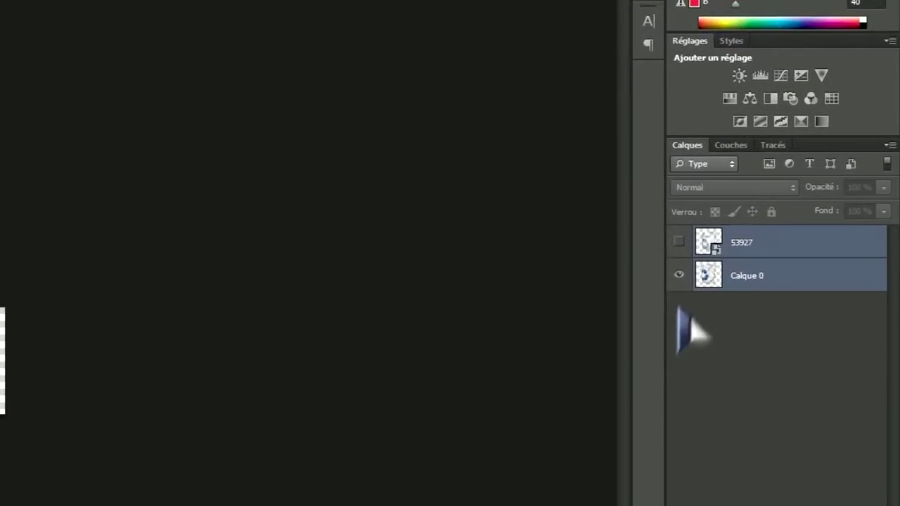
# - Show the 53927 layer, hide Calque 0, and save the empty bin in PNG format over 53927.png in Téléchargements
pyautogui.click(680, 242)
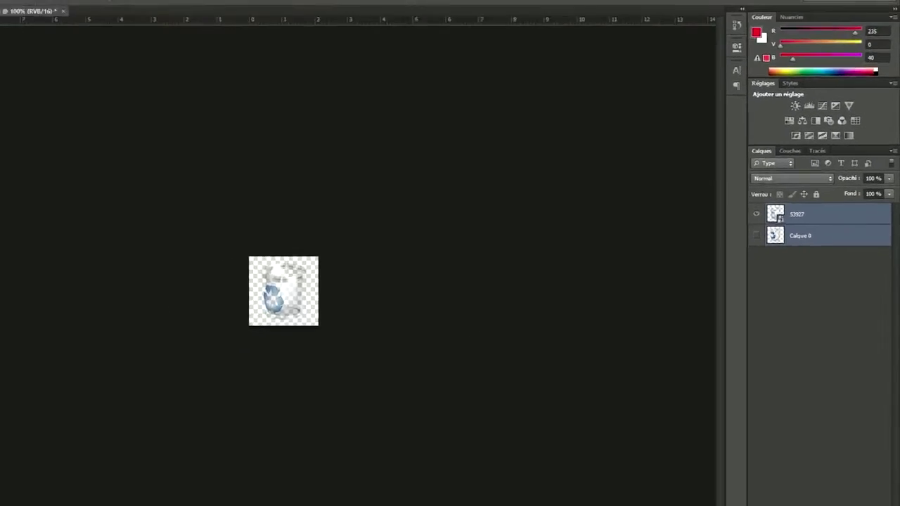
pyautogui.click(30, 5)
pyautogui.click(60, 116)
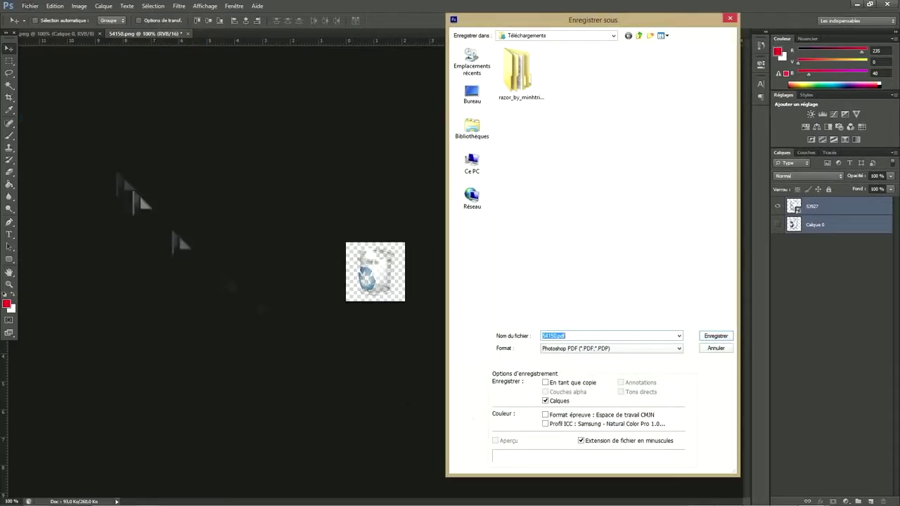
pyautogui.click(601, 348)
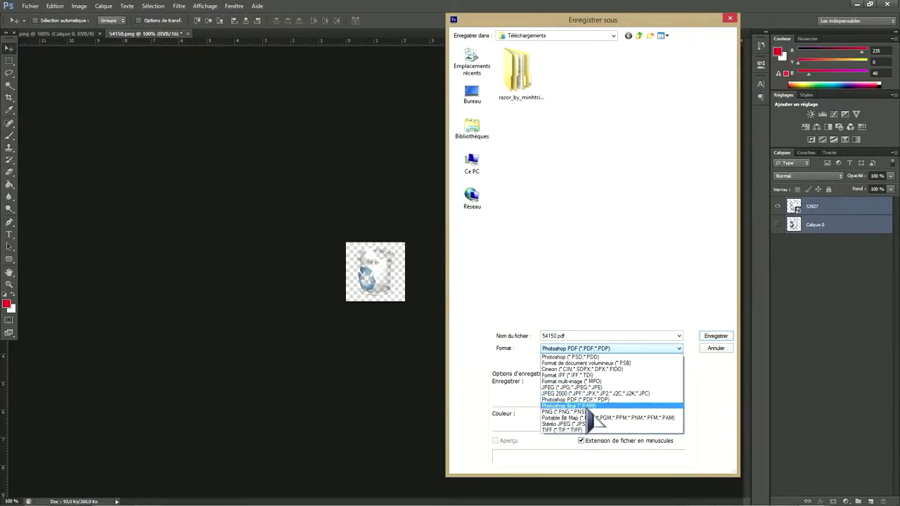
pyautogui.click(589, 412)
pyautogui.click(570, 74)
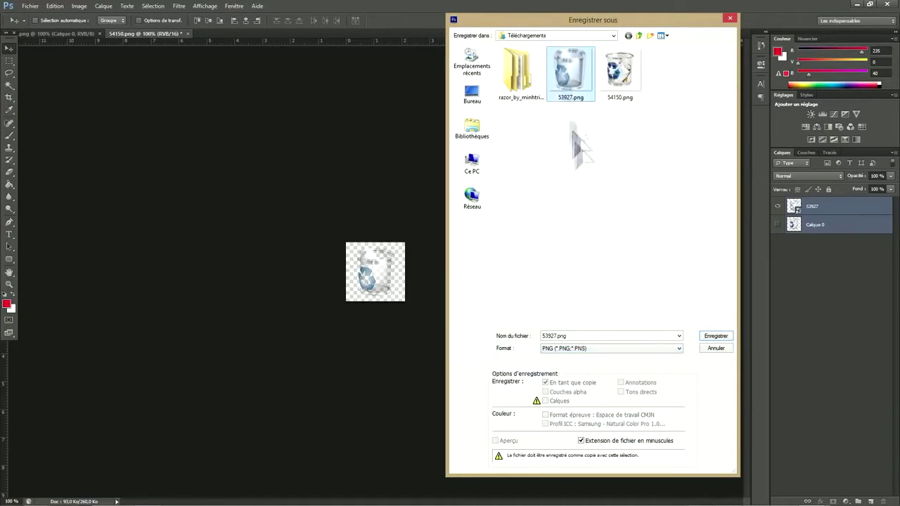
pyautogui.click(716, 336)
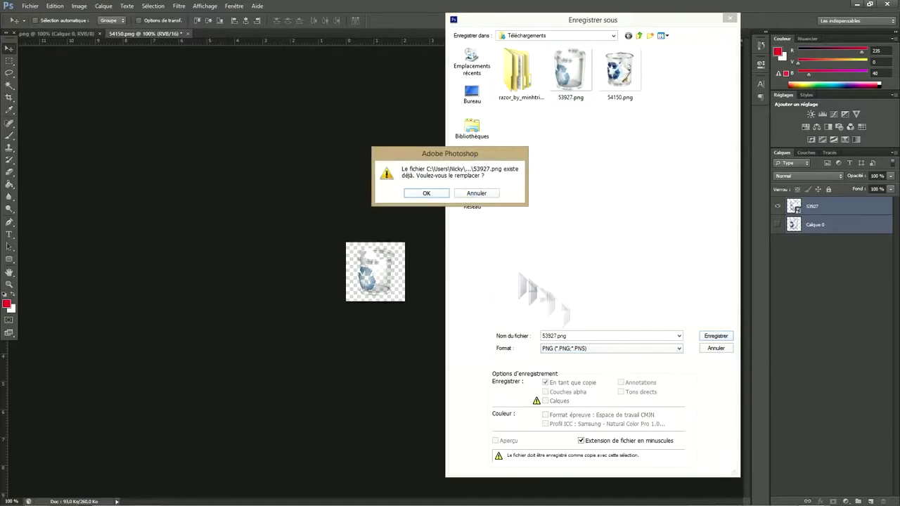
pyautogui.click(428, 192)
pyautogui.click(592, 287)
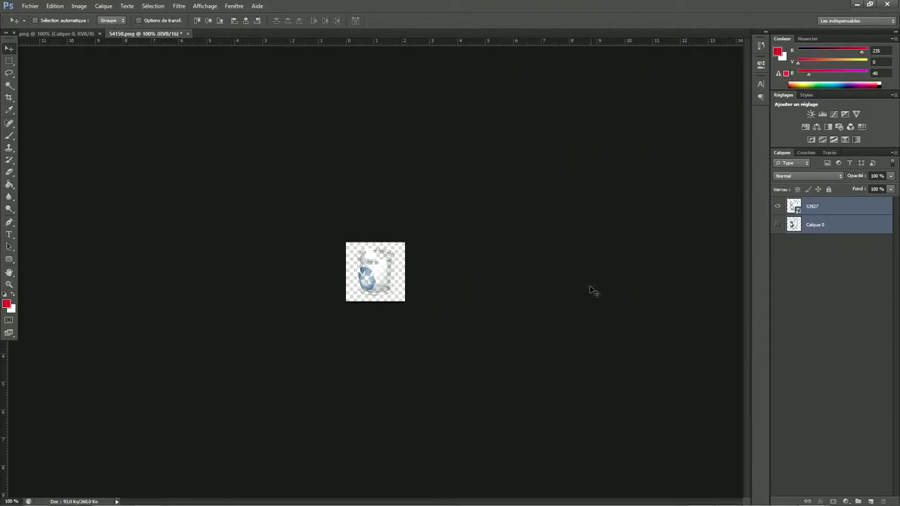
# - Minimize Photoshop and rename 53927.png in Téléchargements as Trash E, matching the empty-basket image in the Razor Trash folder
pyautogui.click(856, 4)
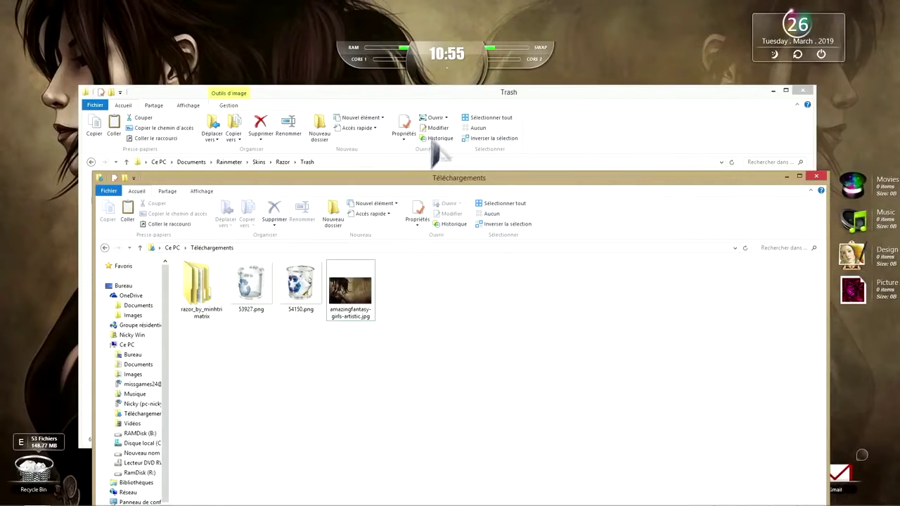
pyautogui.moveTo(496, 184); pyautogui.dragTo(697, 267)
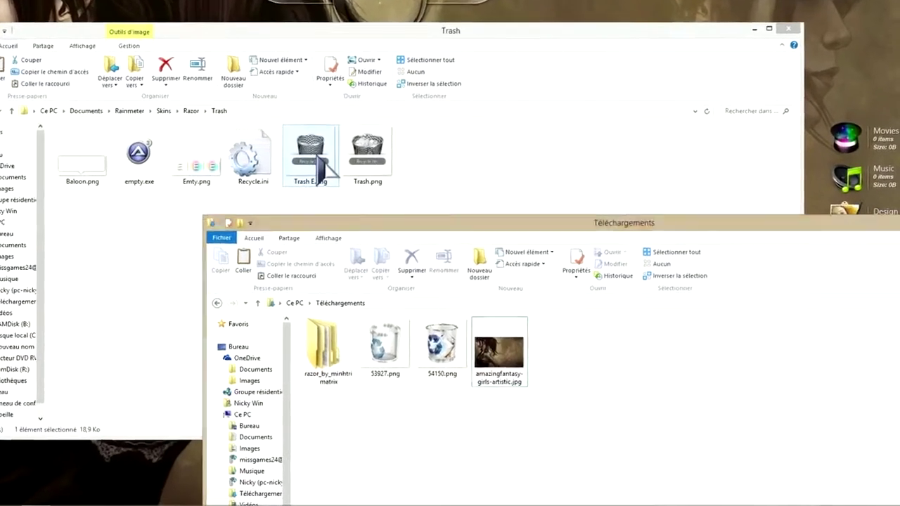
pyautogui.rightClick(392, 202)
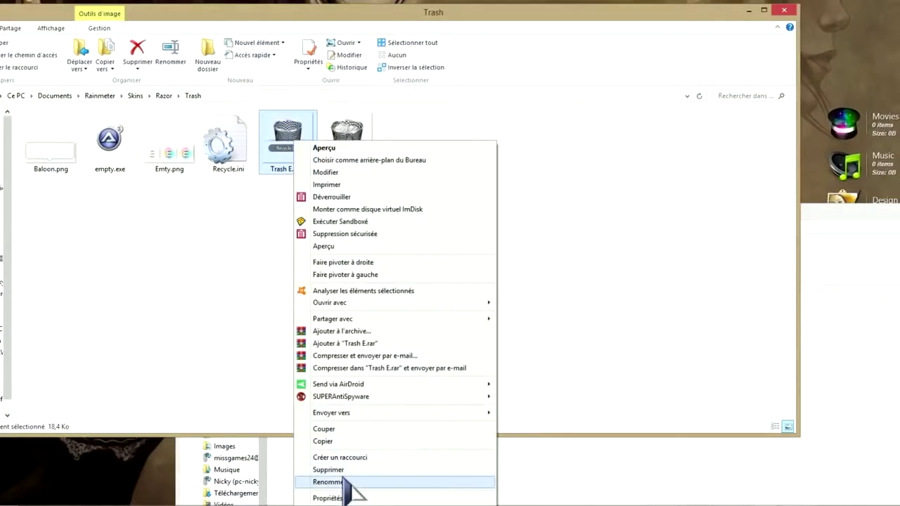
pyautogui.click(434, 484)
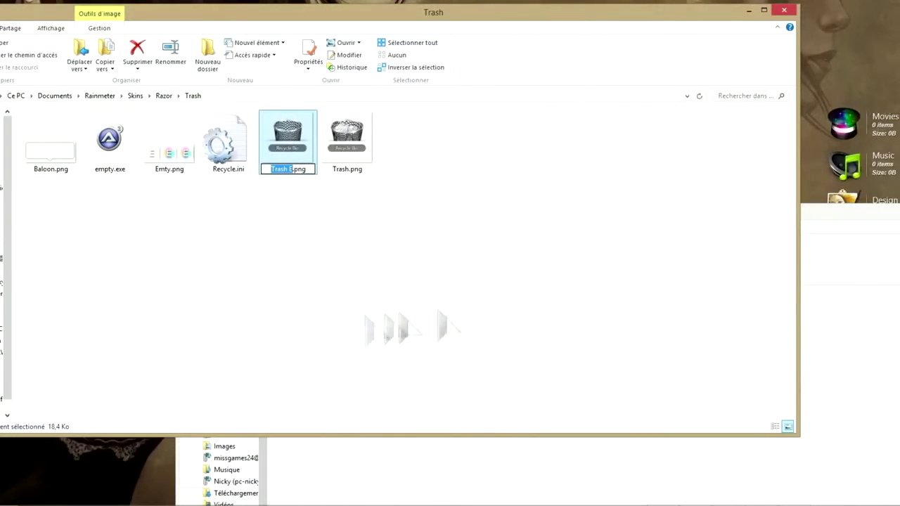
pyautogui.click(829, 232)
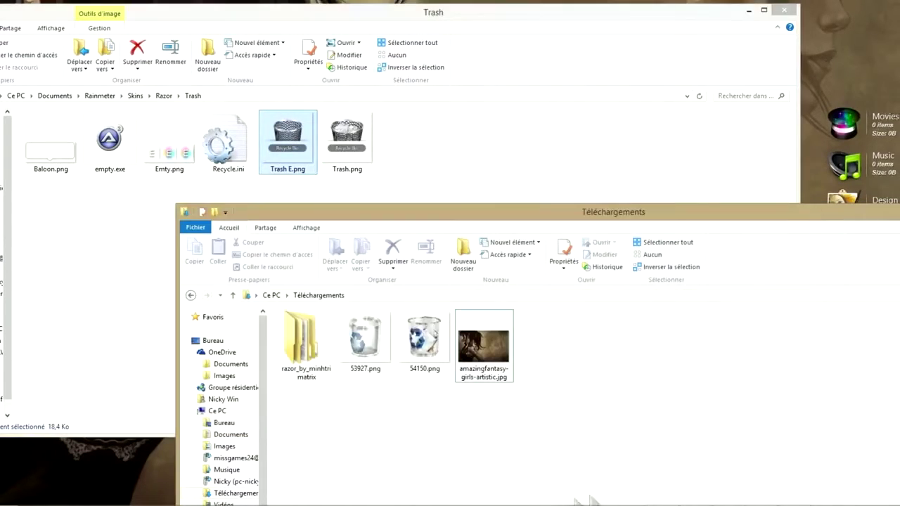
pyautogui.click(363, 345)
pyautogui.rightClick(364, 359)
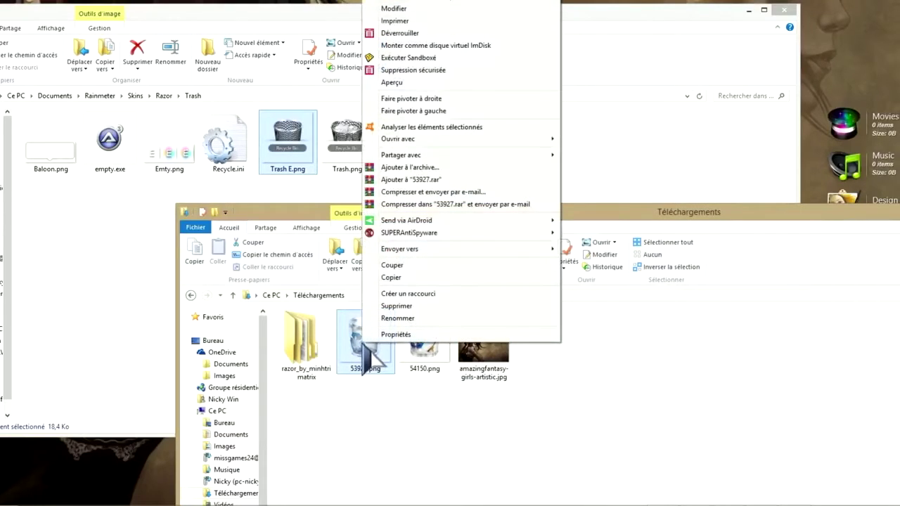
pyautogui.click(397, 318)
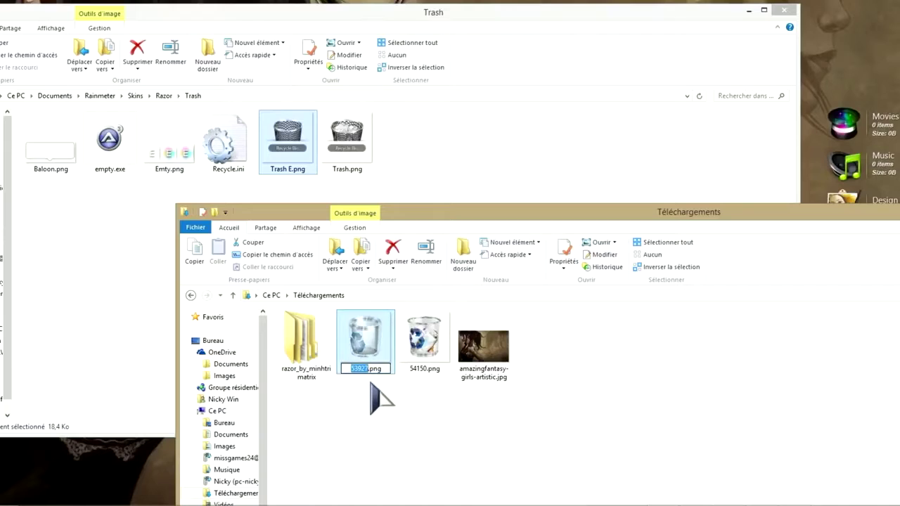
pyautogui.write('Trash E')
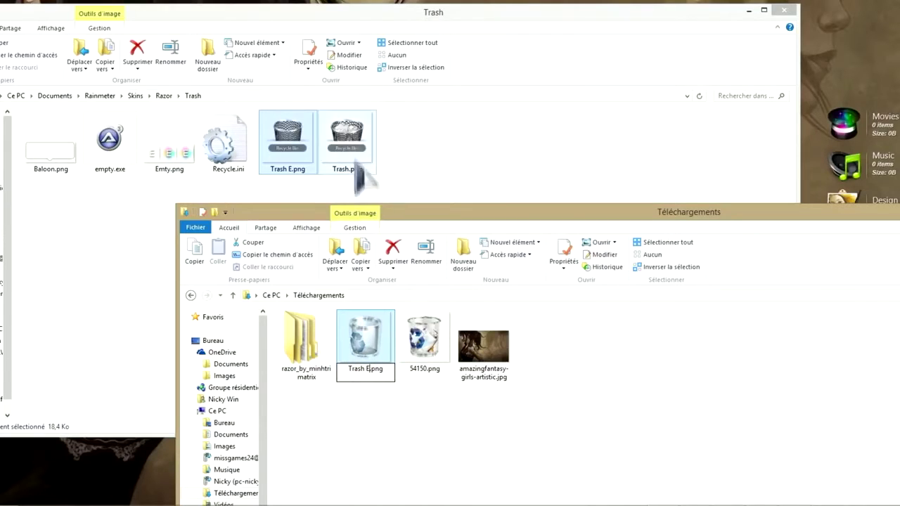
# - Rename 54150.png in Téléchargements as Trash, matching the full-basket image in the Razor Trash folder
pyautogui.rightClick(354, 137)
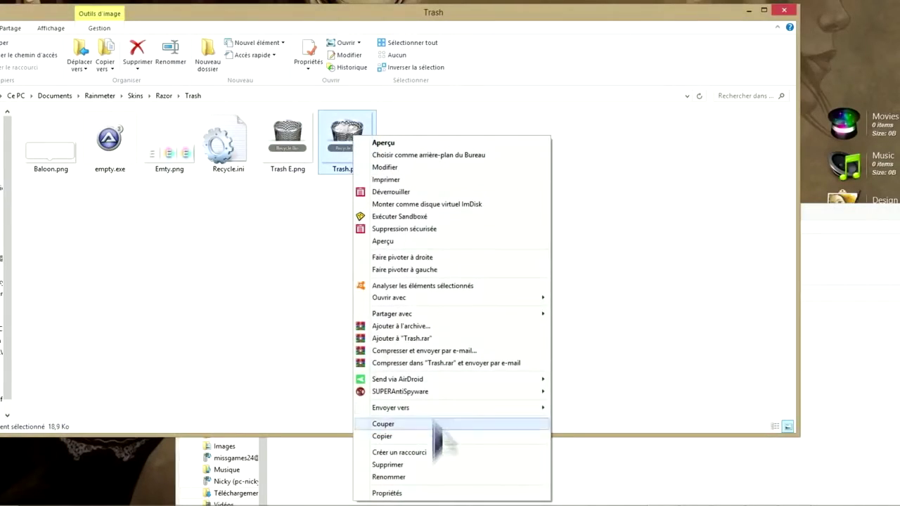
pyautogui.click(397, 477)
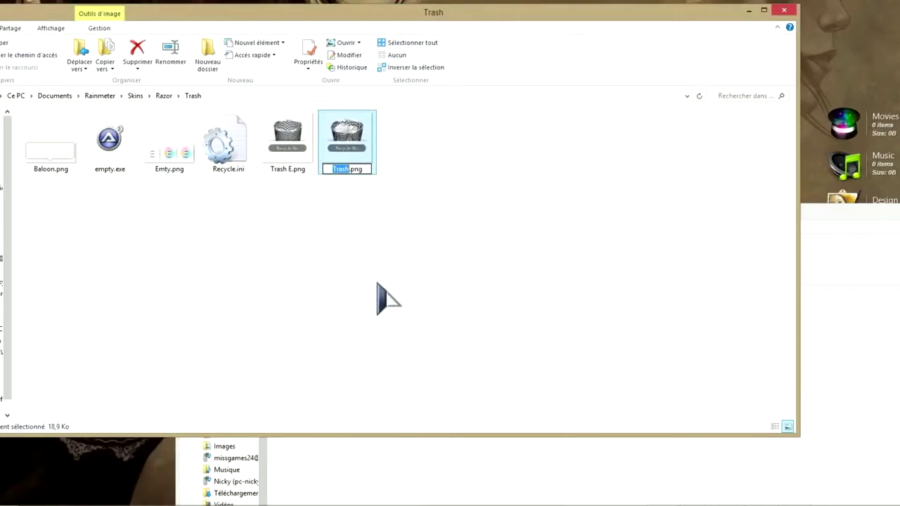
pyautogui.click(838, 234)
pyautogui.click(364, 345)
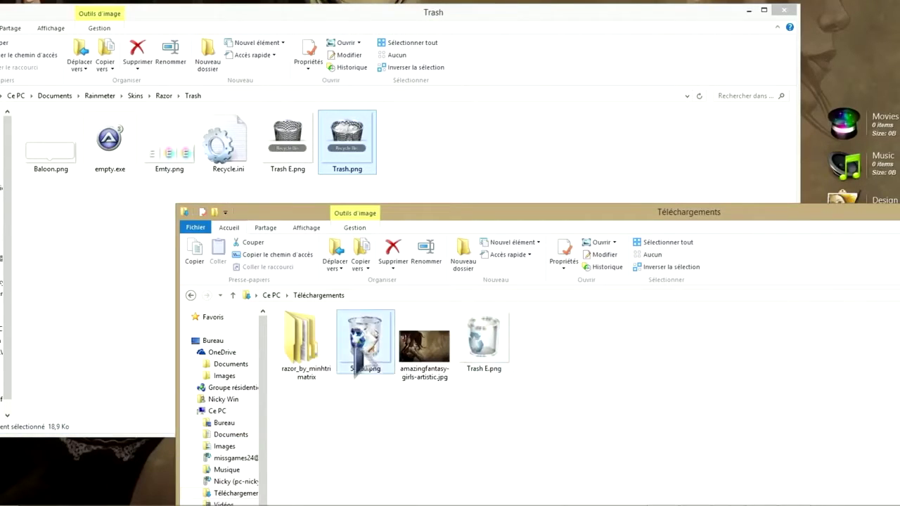
pyautogui.rightClick(361, 343)
pyautogui.click(399, 320)
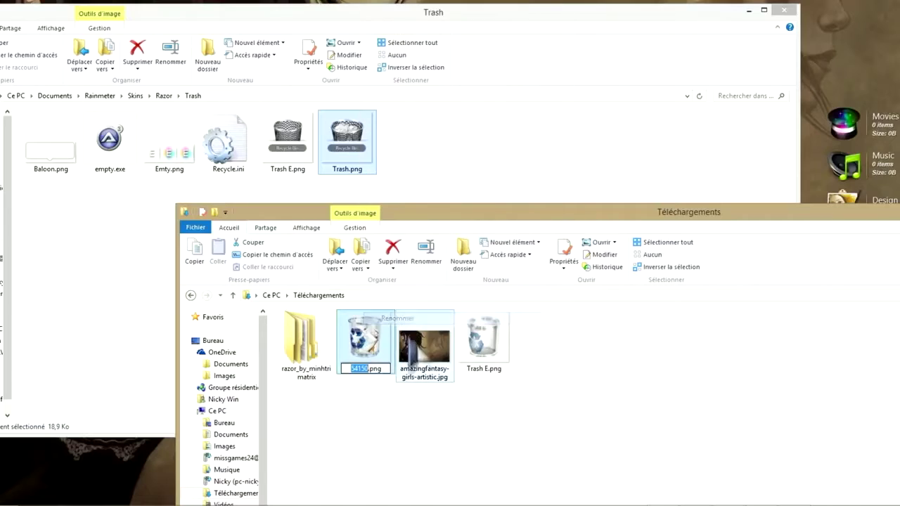
pyautogui.write('Trash')
pyautogui.press('Return')
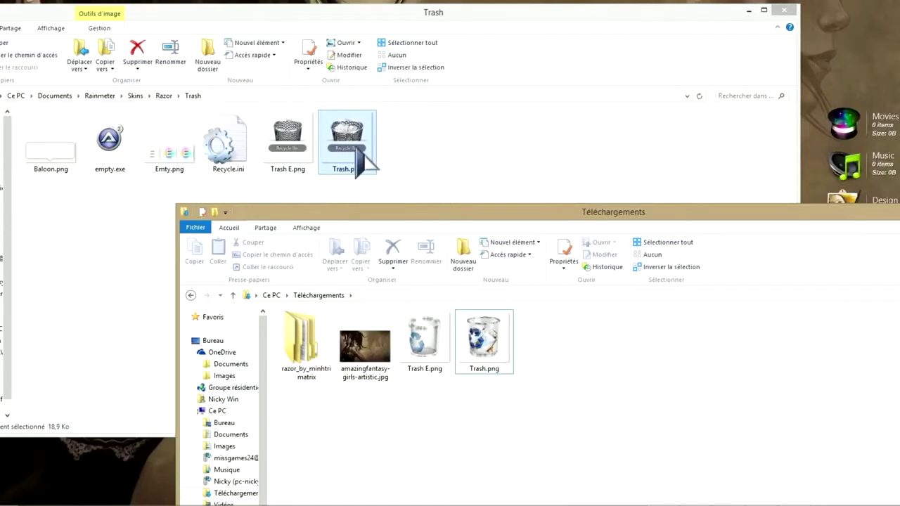
# - Move both renamed bin images into the Razor Trash folder, replacing the existing files, and refresh all Rainmeter skins
pyautogui.moveTo(532, 412); pyautogui.dragTo(444, 163)
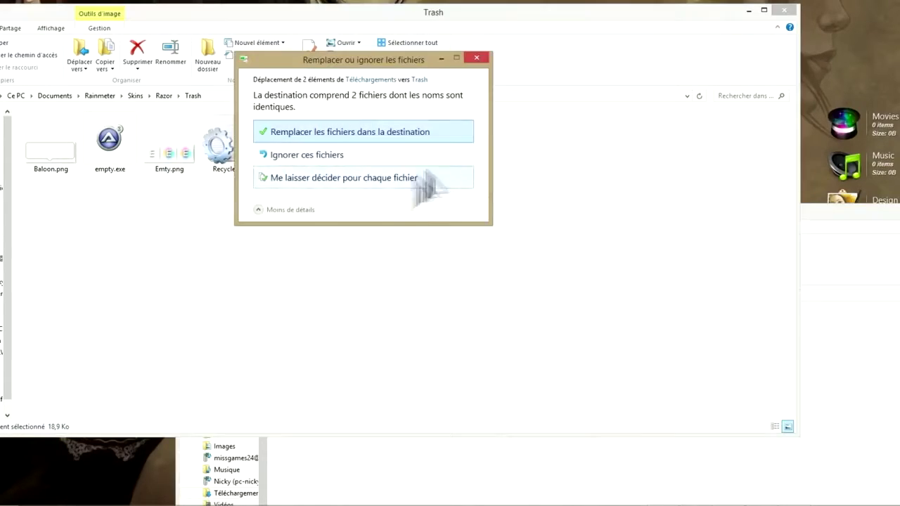
pyautogui.click(302, 130)
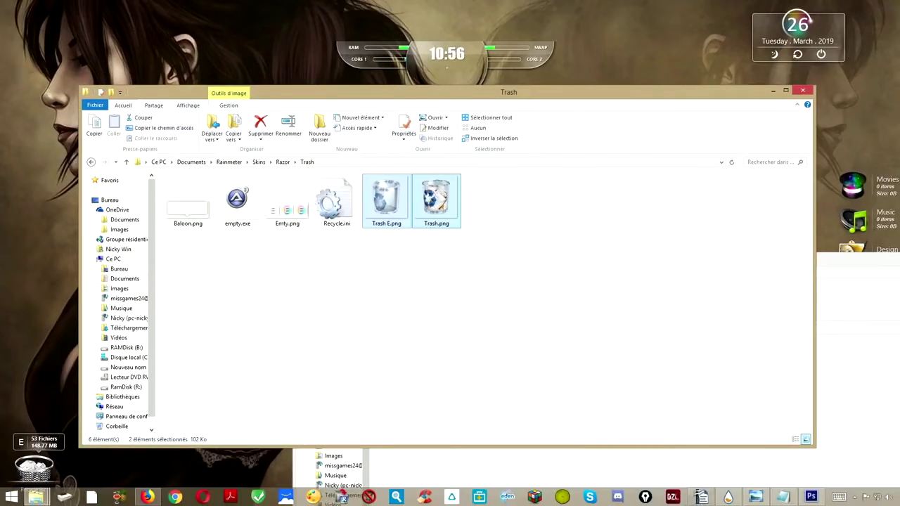
pyautogui.click(342, 497)
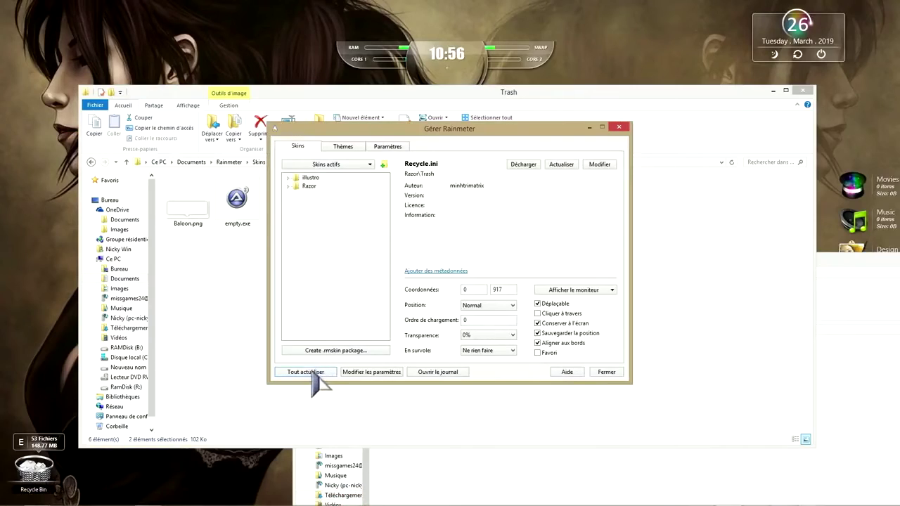
pyautogui.click(307, 374)
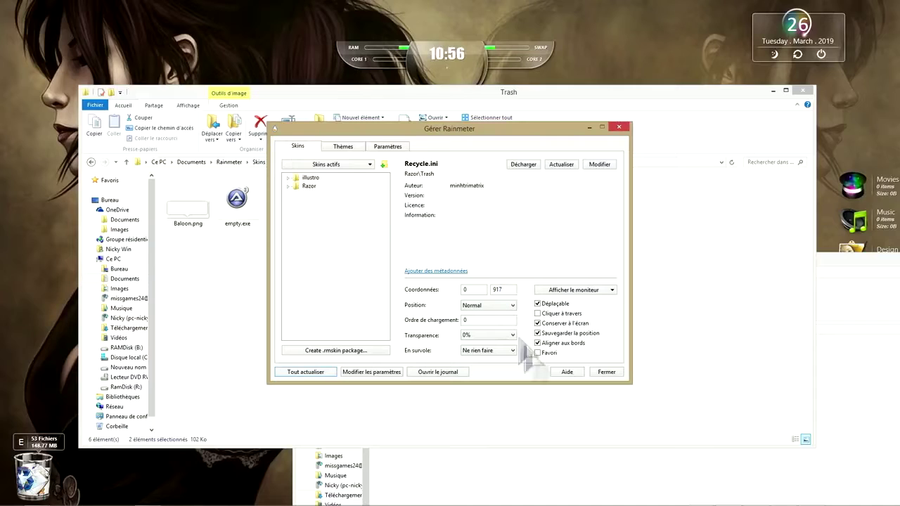
pyautogui.click(586, 126)
# - Show the desktop, open the MultiDock skin's MultiDock.ini for editing, and enlarge and reposition the Notepad window above the dock
pyautogui.press('super+d')
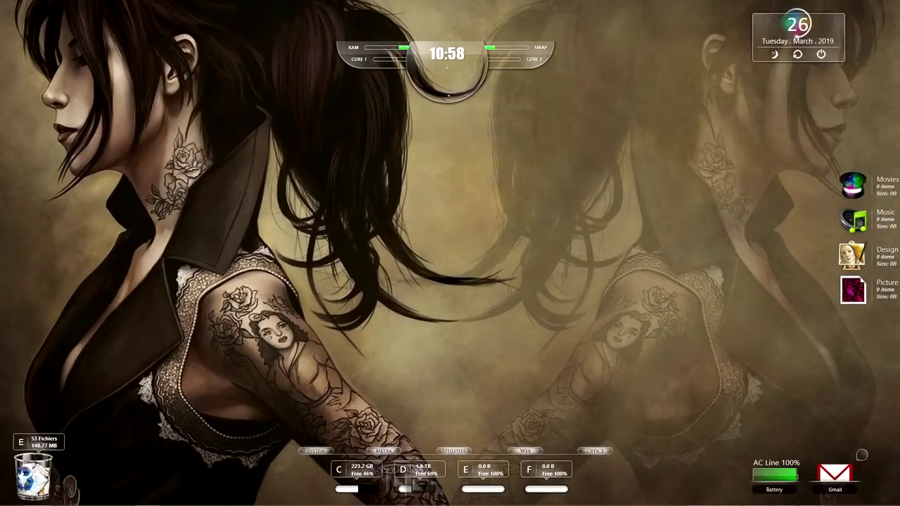
pyautogui.rightClick(456, 465)
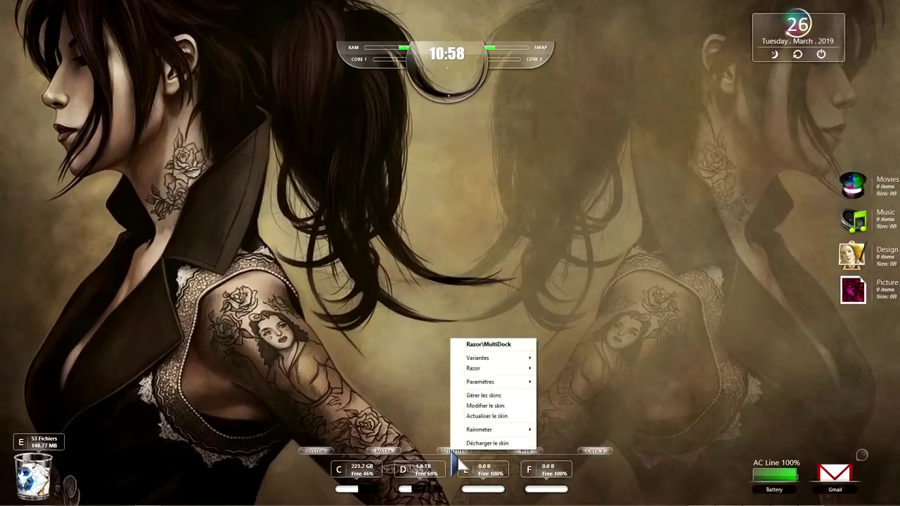
pyautogui.click(503, 413)
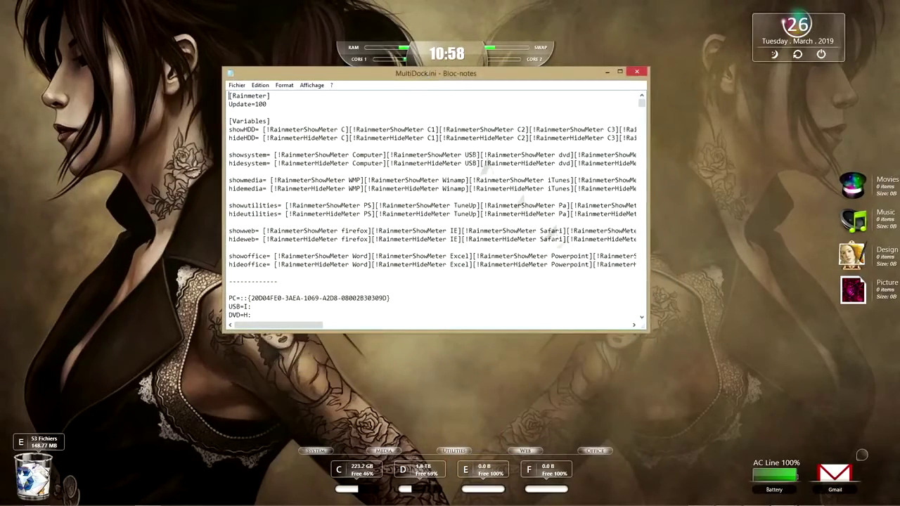
pyautogui.moveTo(678, 364); pyautogui.dragTo(738, 428)
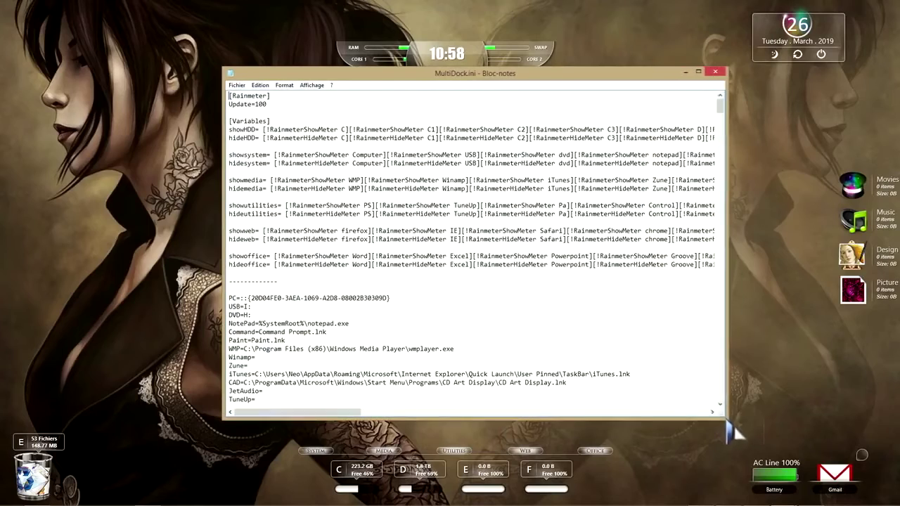
pyautogui.moveTo(484, 79); pyautogui.dragTo(445, 71)
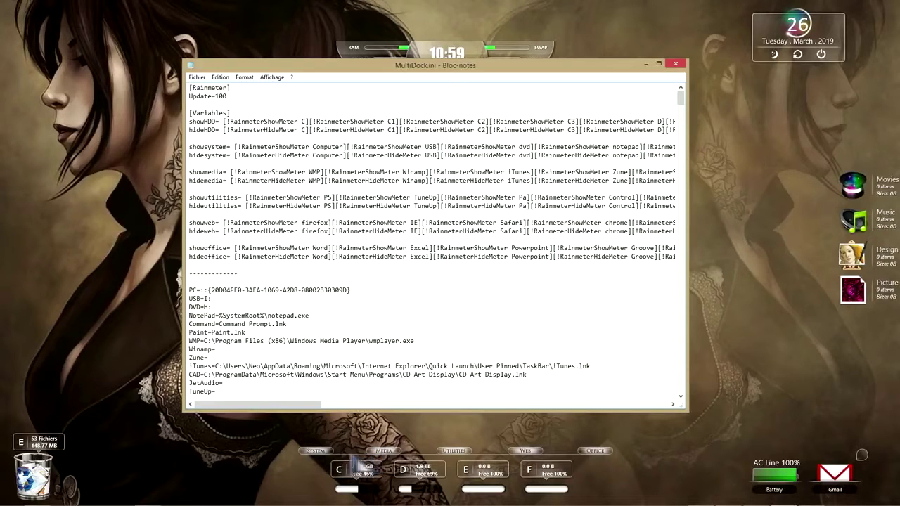
# - Test the Computer shortcut in the dock's System group and close the Ce PC window
pyautogui.click(320, 460)
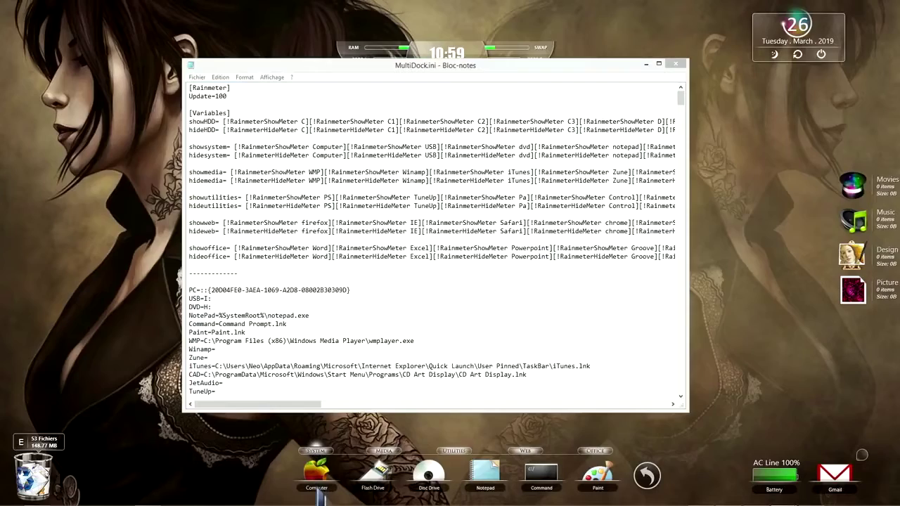
pyautogui.click(318, 485)
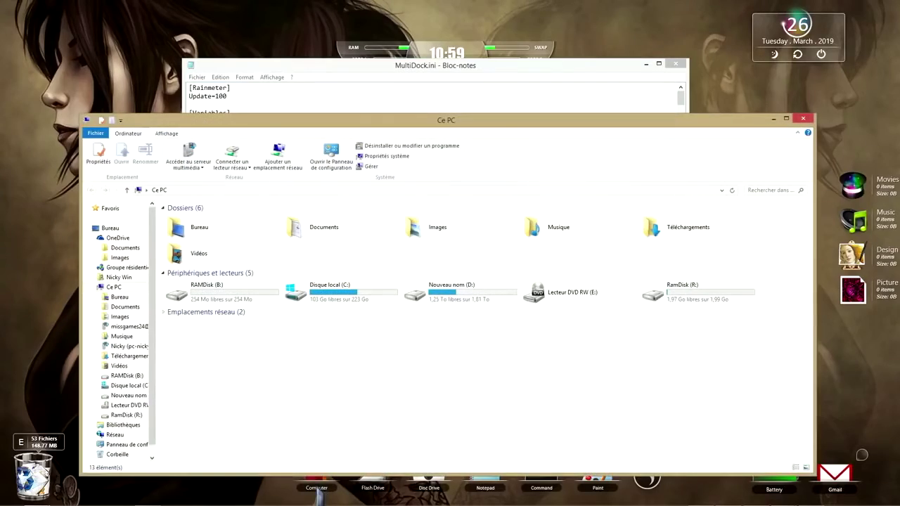
pyautogui.click(803, 118)
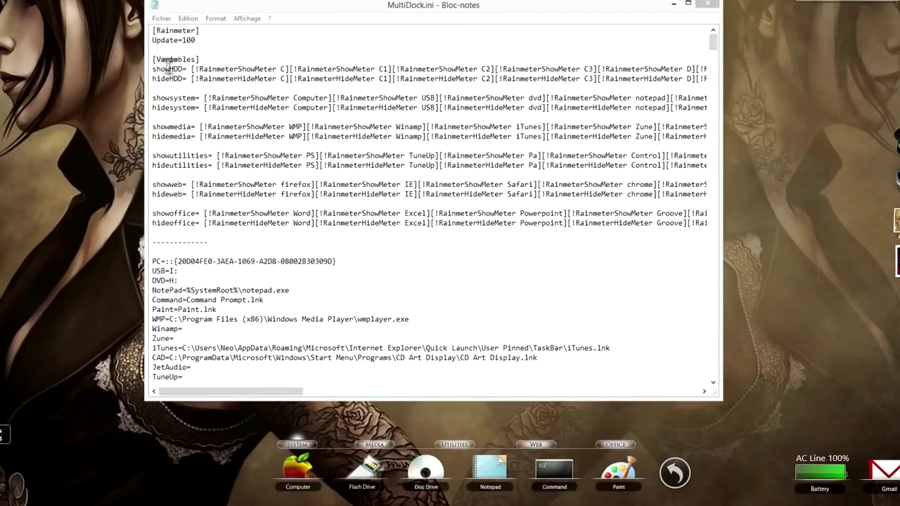
# - Examine the [Variables] section and its showsystem and hidesystem lines in MultiDock.ini against the dock's System icons
pyautogui.moveTo(153, 60); pyautogui.dragTo(212, 62)
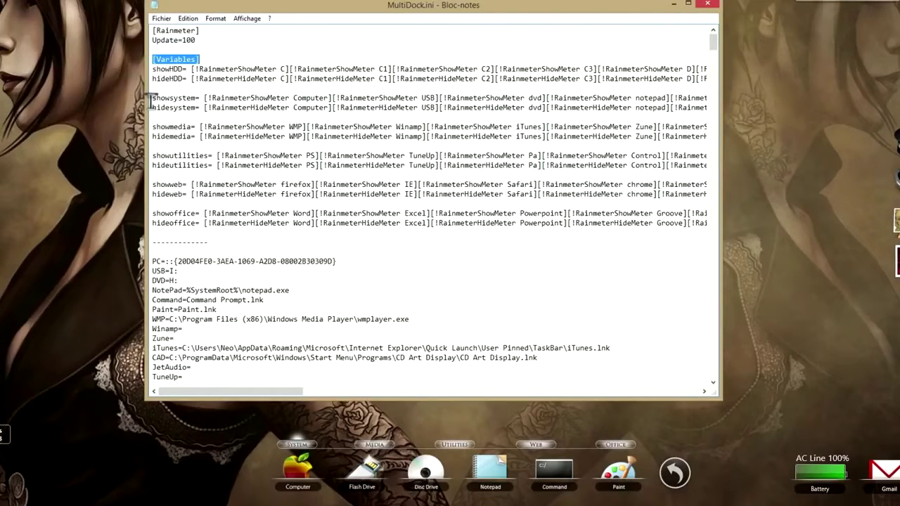
pyautogui.moveTo(153, 98); pyautogui.dragTo(183, 108)
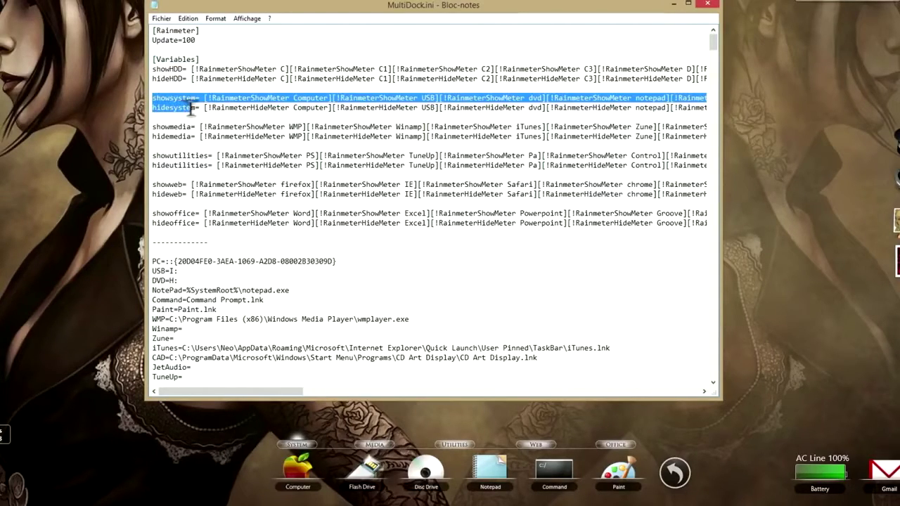
pyautogui.click(185, 99)
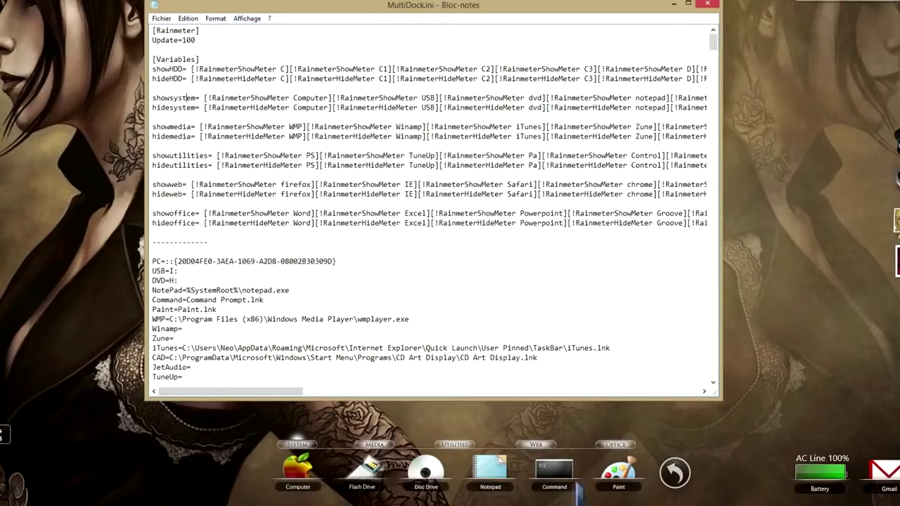
pyautogui.click(461, 485)
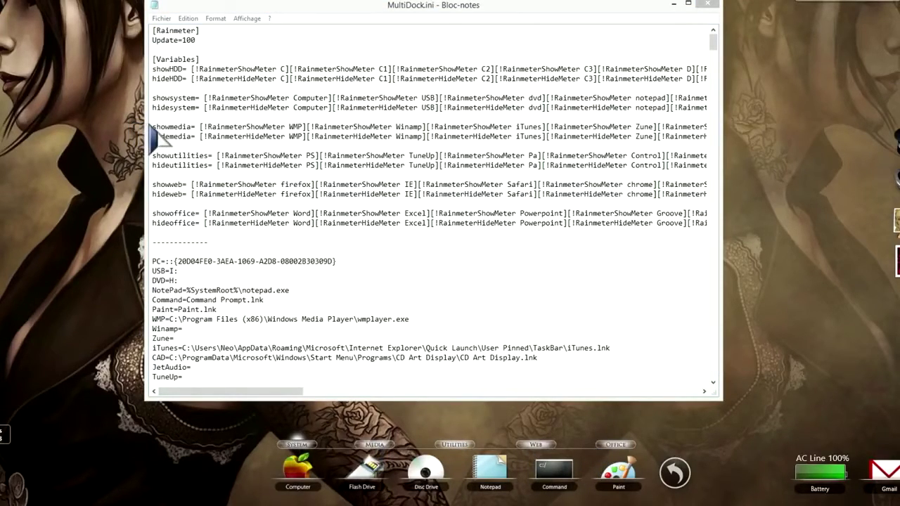
# - Compare the showmedia and hidemedia lines with the dock's Media icons and examine the shortcut path list from PC to Access
pyautogui.moveTo(151, 127); pyautogui.dragTo(267, 137)
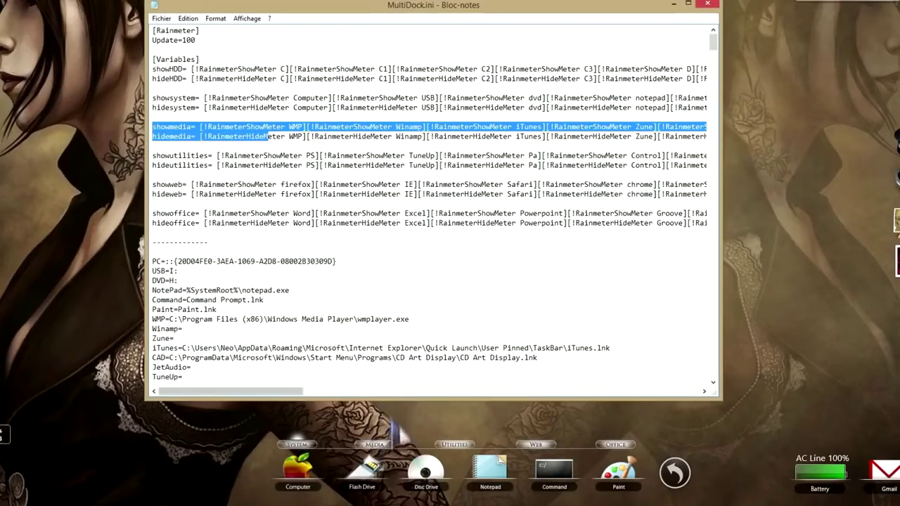
pyautogui.click(375, 445)
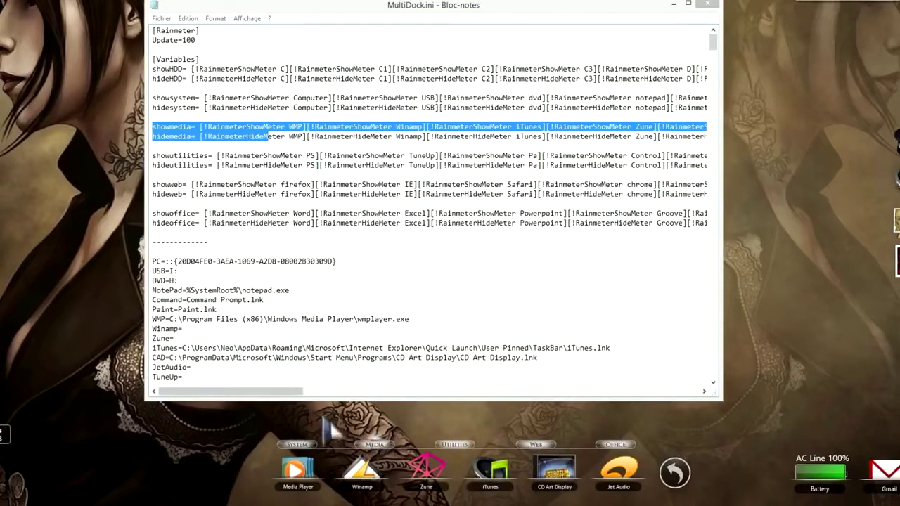
pyautogui.click(296, 445)
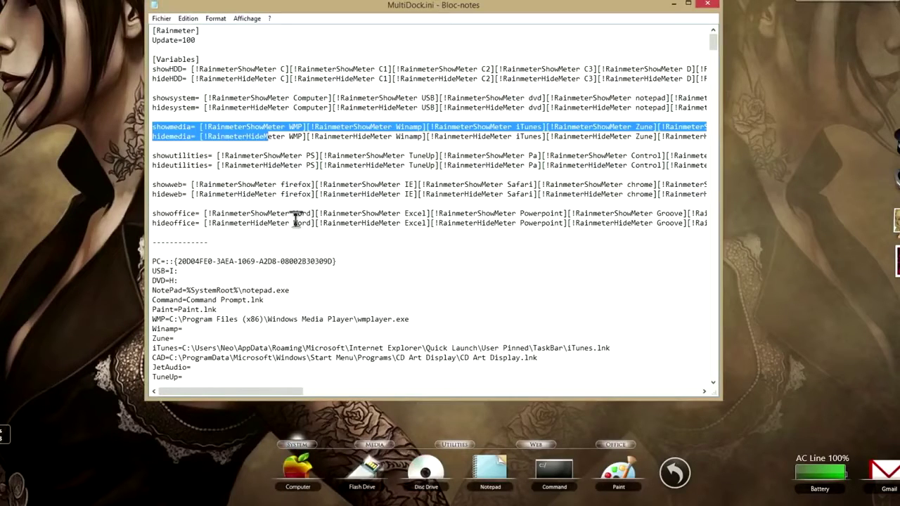
pyautogui.click(296, 218)
pyautogui.scroll(-5, 296, 219)
pyautogui.scroll(-1, 296, 220)
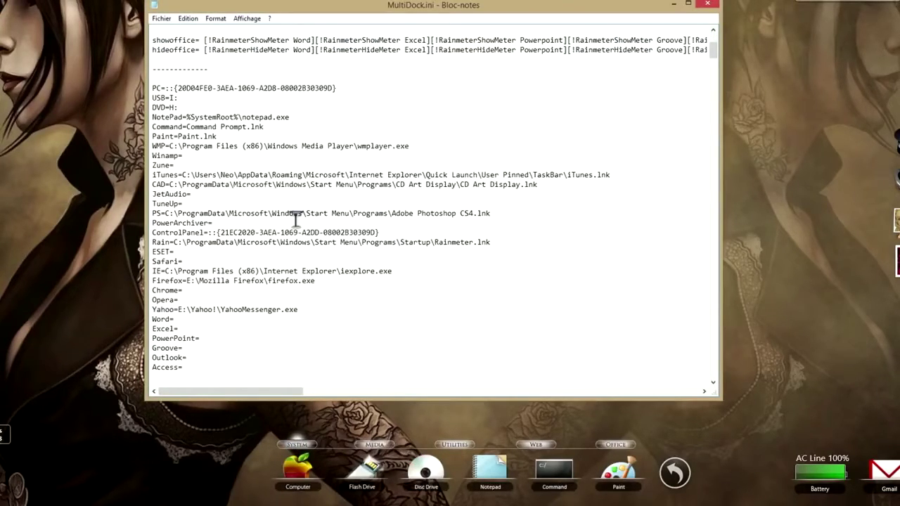
pyautogui.moveTo(156, 88); pyautogui.dragTo(255, 371)
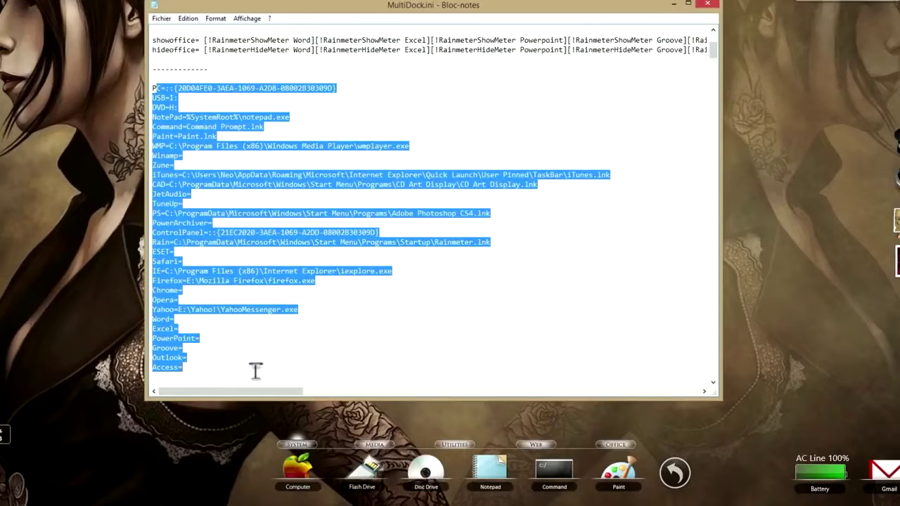
pyautogui.click(316, 118)
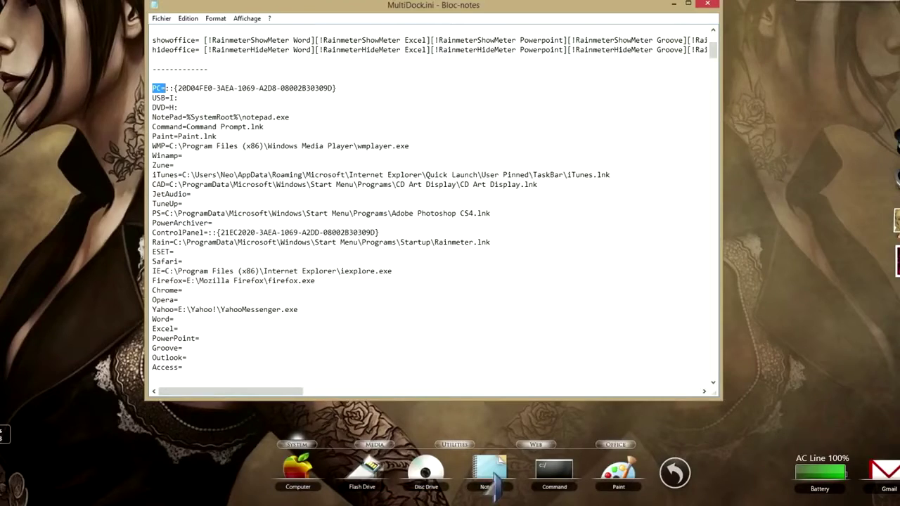
# - Check the flash drive's letter in Ce PC, set the USB shortcut to R: in MultiDock.ini and save the file
pyautogui.click(364, 494)
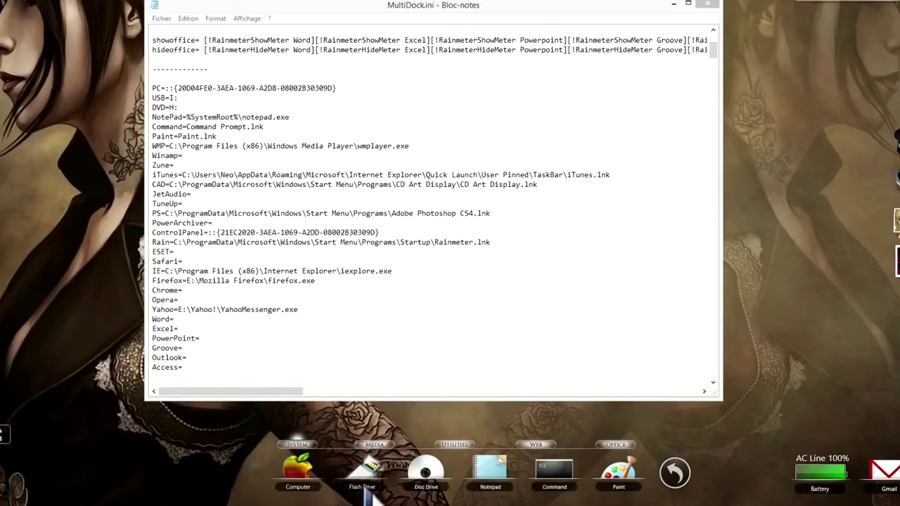
pyautogui.click(174, 98)
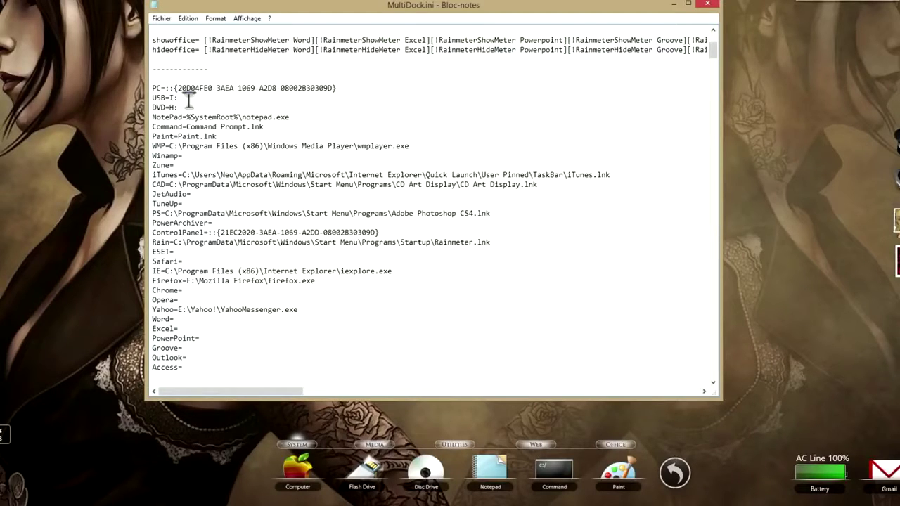
pyautogui.click(298, 470)
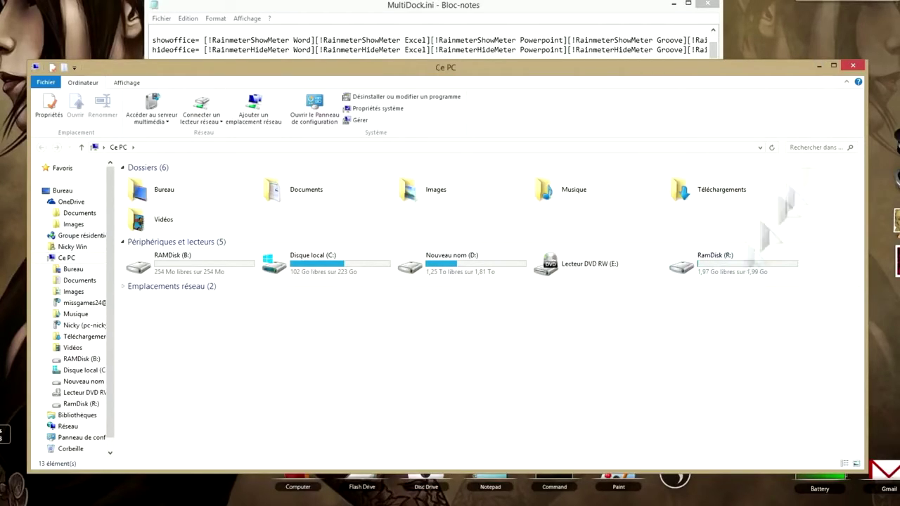
pyautogui.click(819, 65)
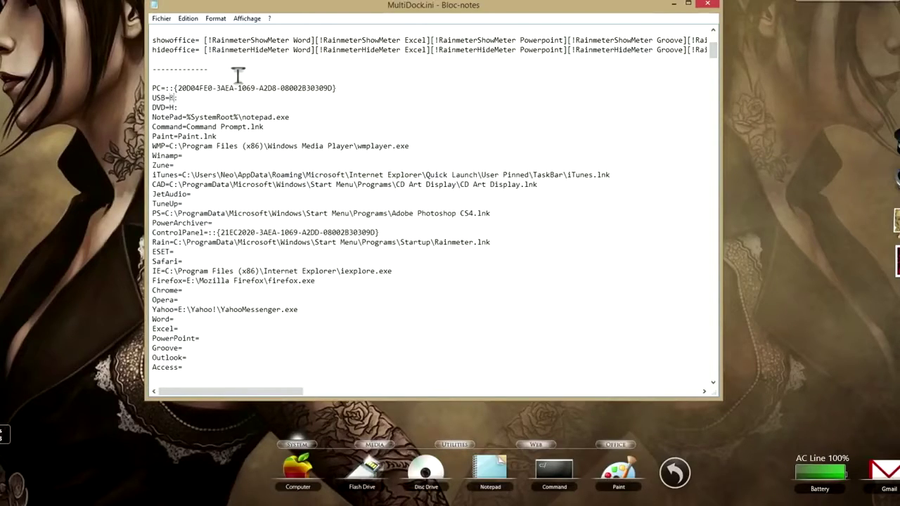
pyautogui.click(161, 19)
pyautogui.press('Escape')
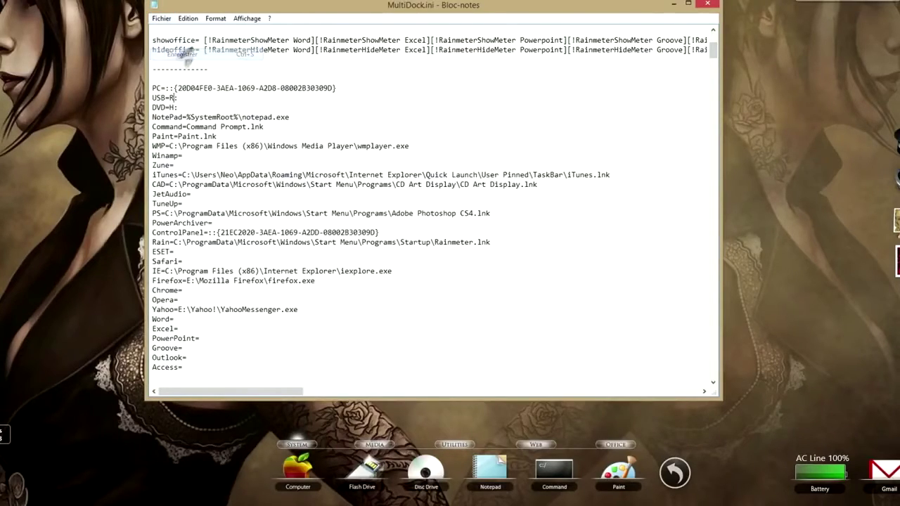
# - Refresh all Rainmeter skins and test the dock's Flash Drive shortcut, closing the folder window it opens
pyautogui.click(780, 500)
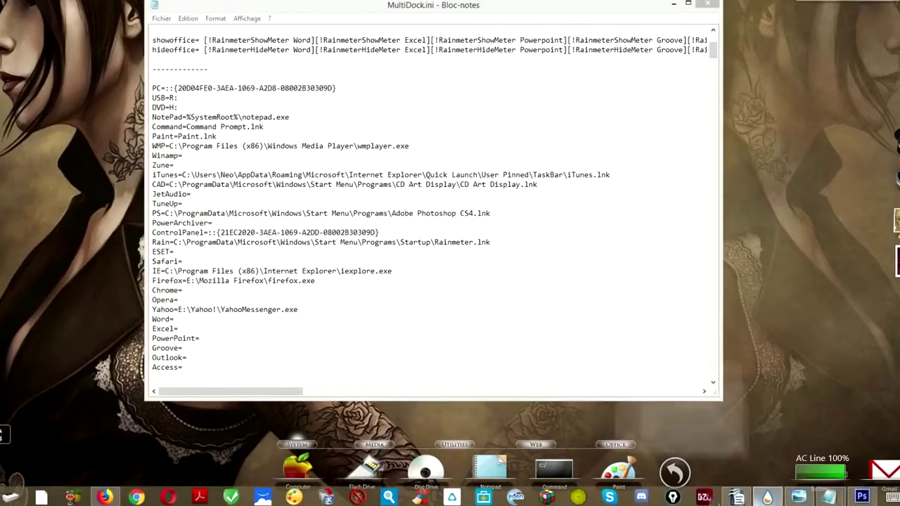
pyautogui.click(289, 355)
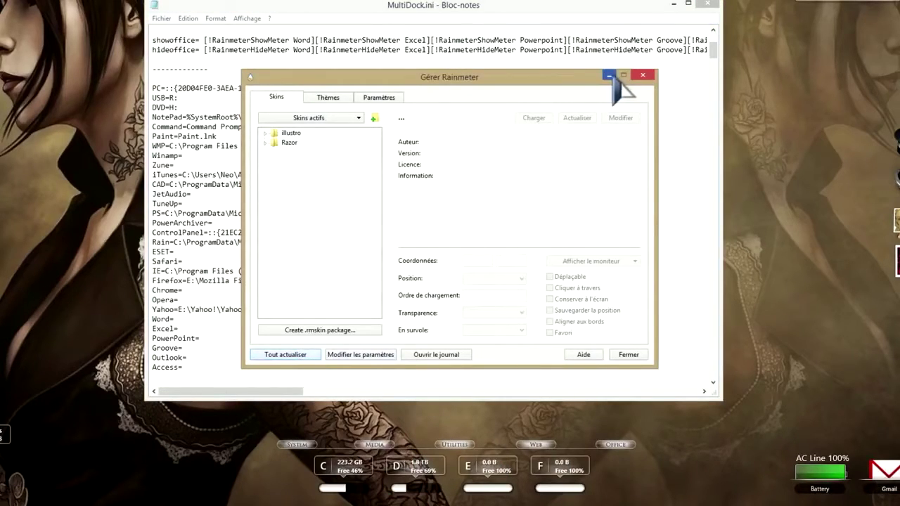
pyautogui.click(643, 75)
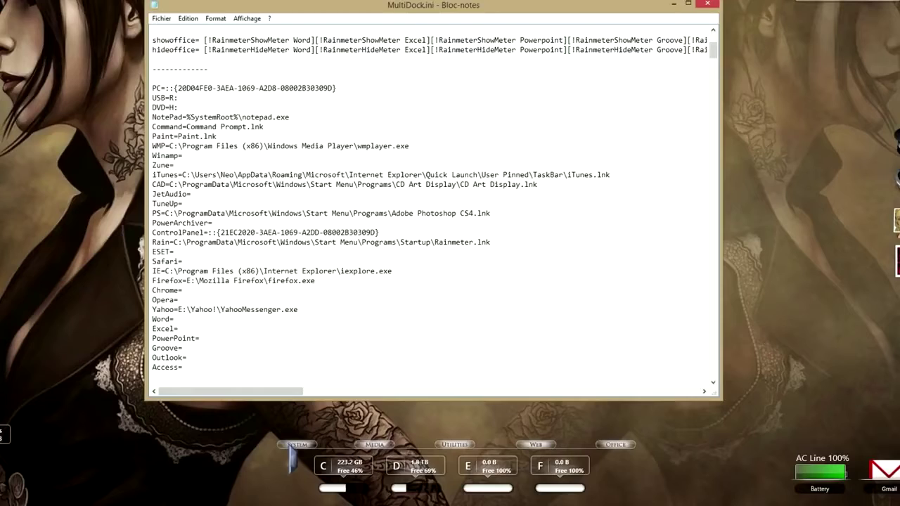
pyautogui.click(362, 478)
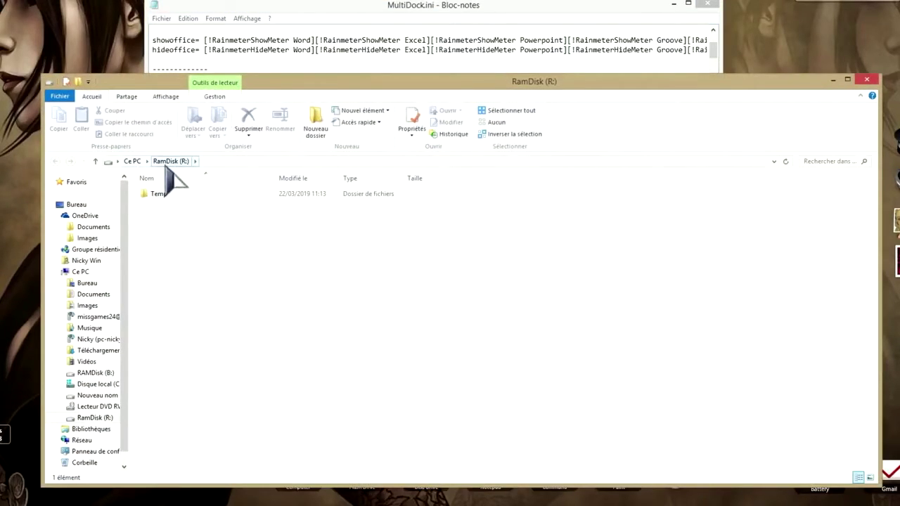
pyautogui.click(867, 80)
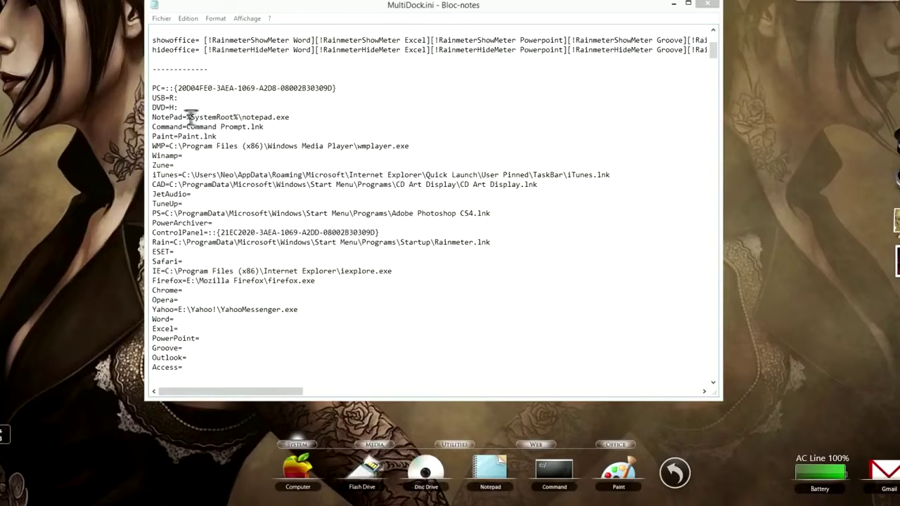
# - Examine the NotePad path as an example and compare the empty Opera and Chrome entries with the dock's Web icons
pyautogui.moveTo(186, 116); pyautogui.dragTo(298, 117)
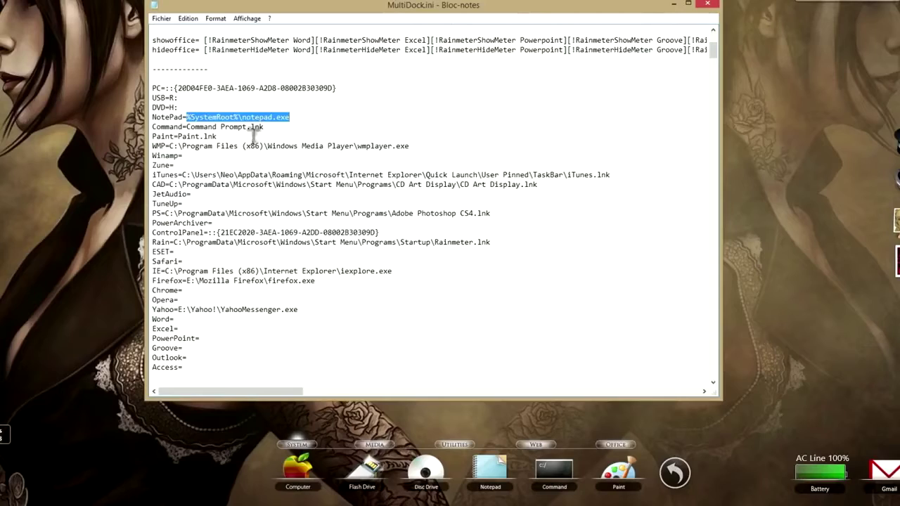
pyautogui.click(188, 300)
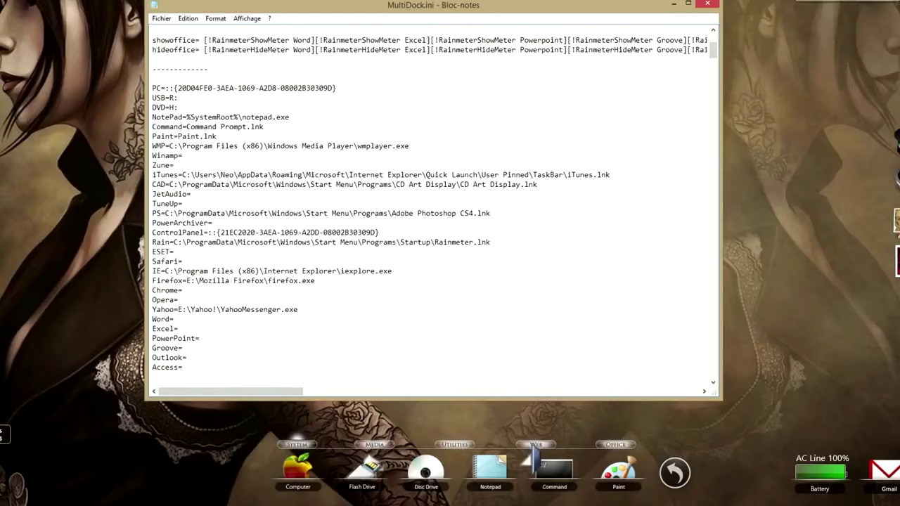
pyautogui.click(527, 446)
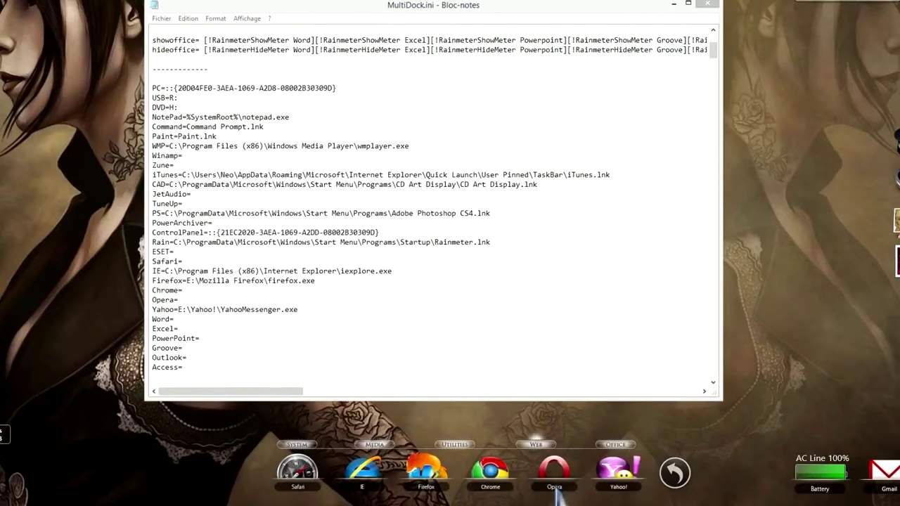
pyautogui.click(184, 291)
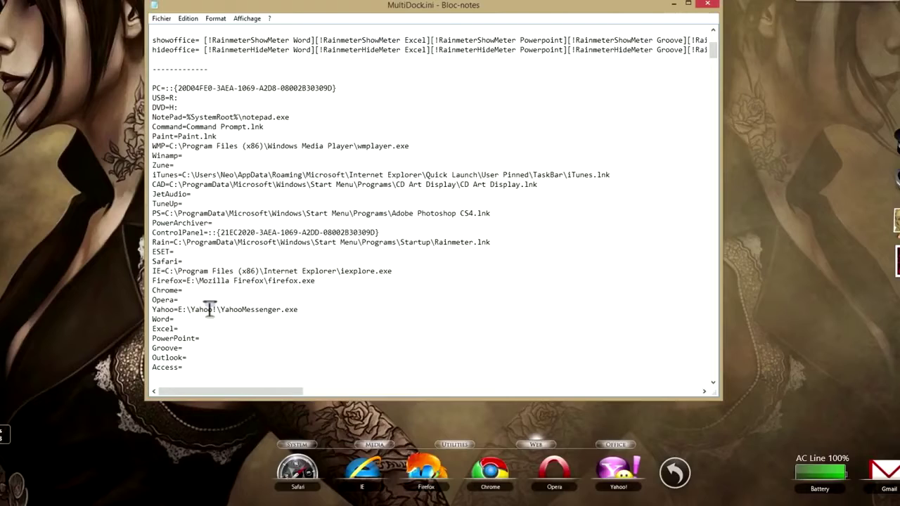
# - Find launcher.exe in the Opera folder under Programmes on drive C:, copy its path and close the Explorer window
pyautogui.press('super+e')
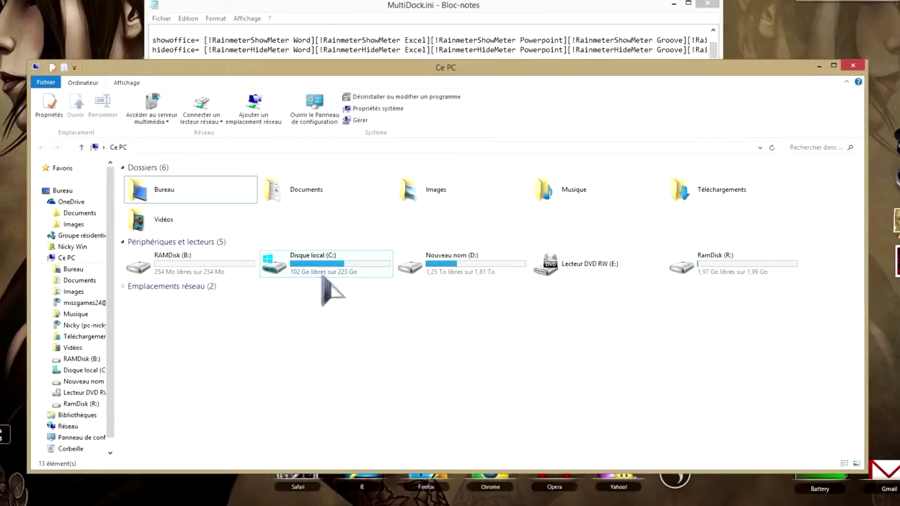
pyautogui.doubleClick(310, 270)
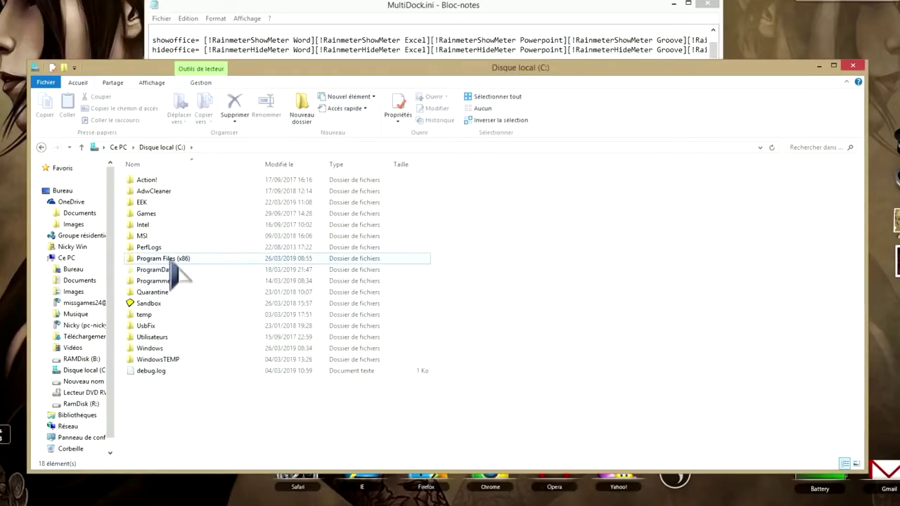
pyautogui.doubleClick(170, 259)
pyautogui.scroll(-10, 185, 351)
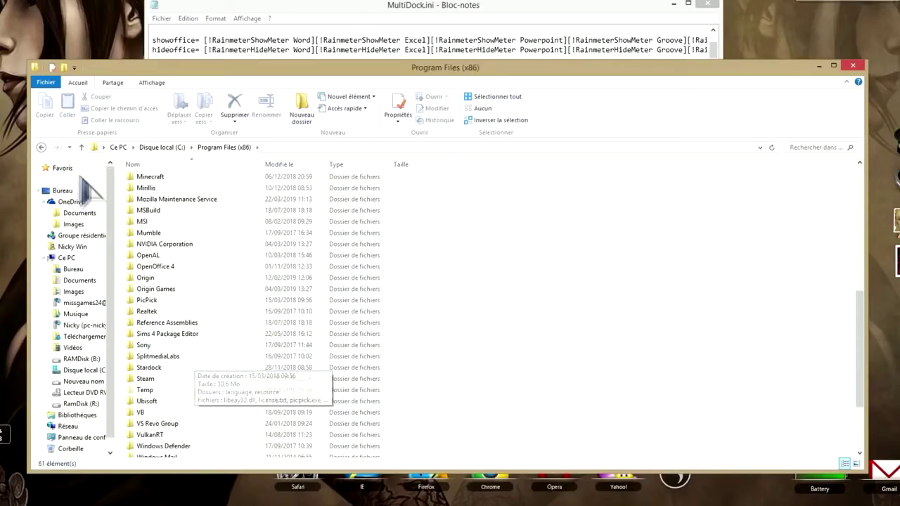
pyautogui.click(42, 147)
pyautogui.doubleClick(163, 215)
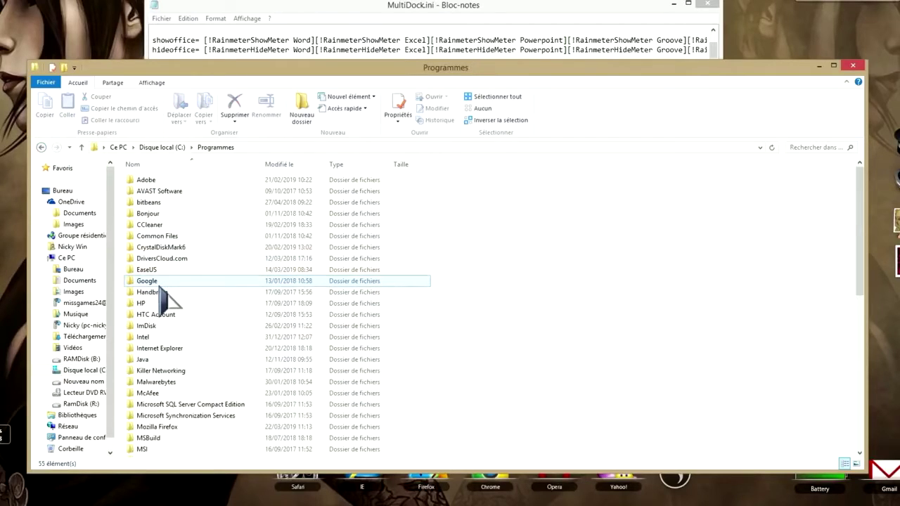
pyautogui.scroll(-4, 176, 337)
pyautogui.doubleClick(184, 375)
pyautogui.scroll(-3, 162, 369)
pyautogui.click(149, 361)
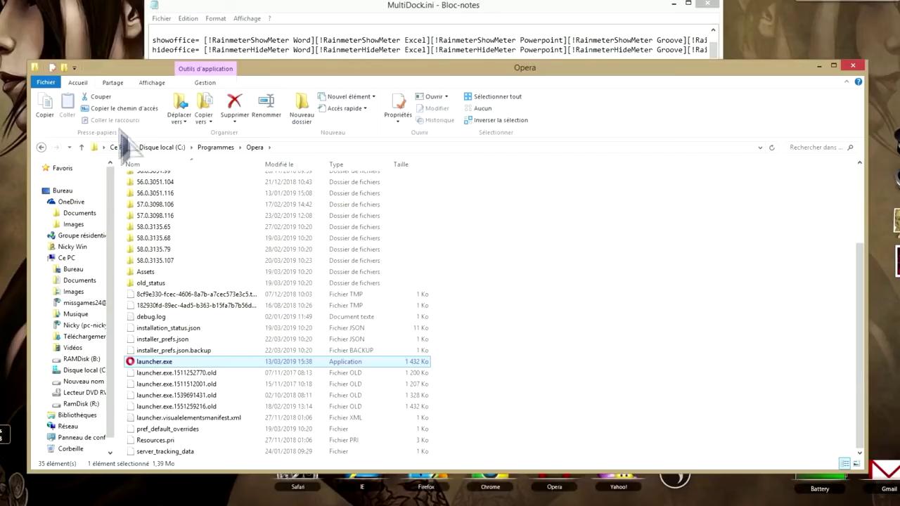
pyautogui.click(852, 65)
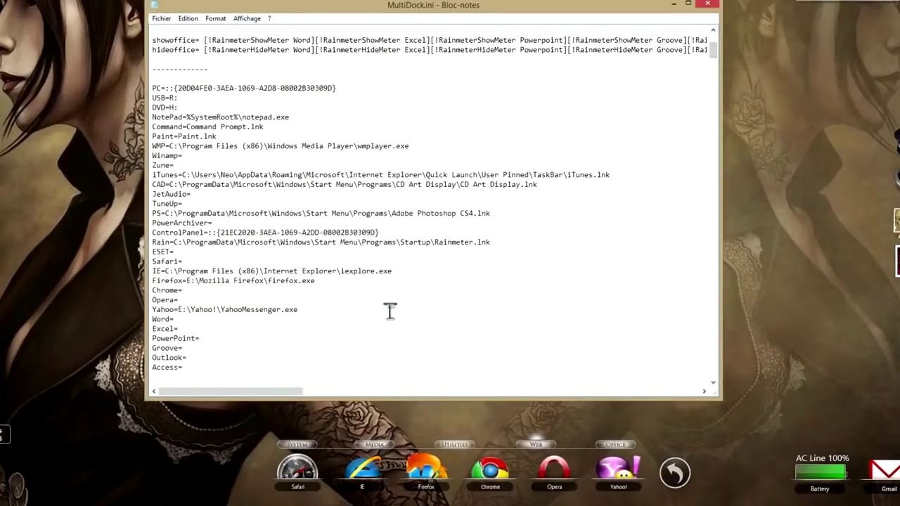
# - Set the Opera entry to C:\Program Files\Opera\launcher.exe, removing the quotation marks and the space before the path
pyautogui.click(187, 300)
pyautogui.write('"C:\\Program Files\\Opera\\launcher.exe"')
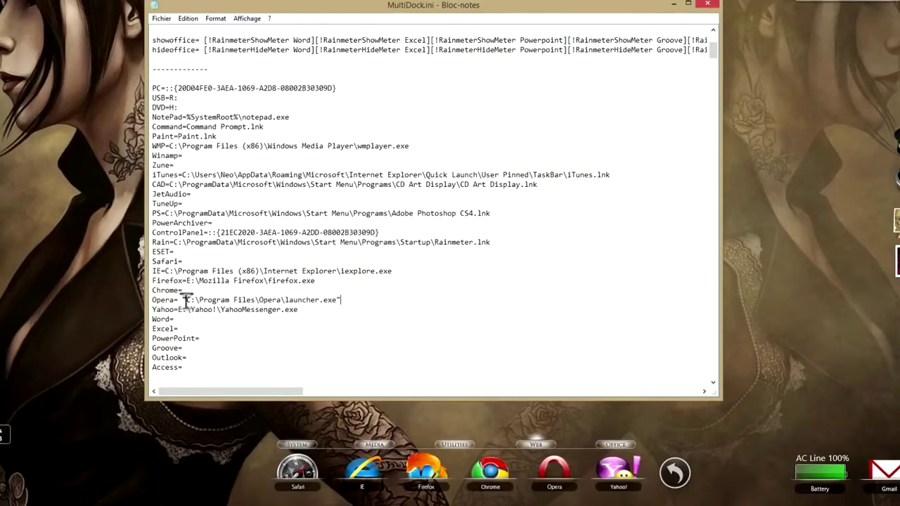
pyautogui.press('BackSpace')
pyautogui.press('BackSpace')
pyautogui.click(337, 300)
pyautogui.press('BackSpace')
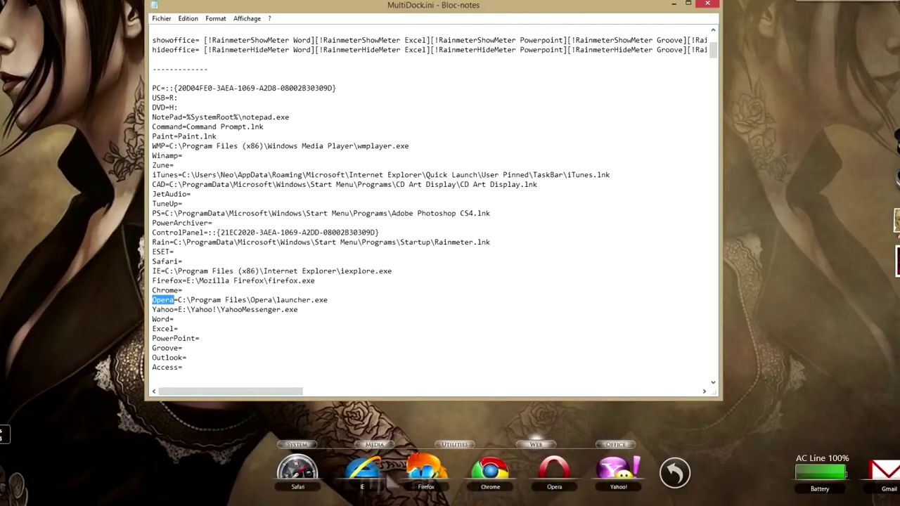
# - Search MultiDock.ini for "computer" and select the image name PC.png in the [Computer] section
pyautogui.click(374, 445)
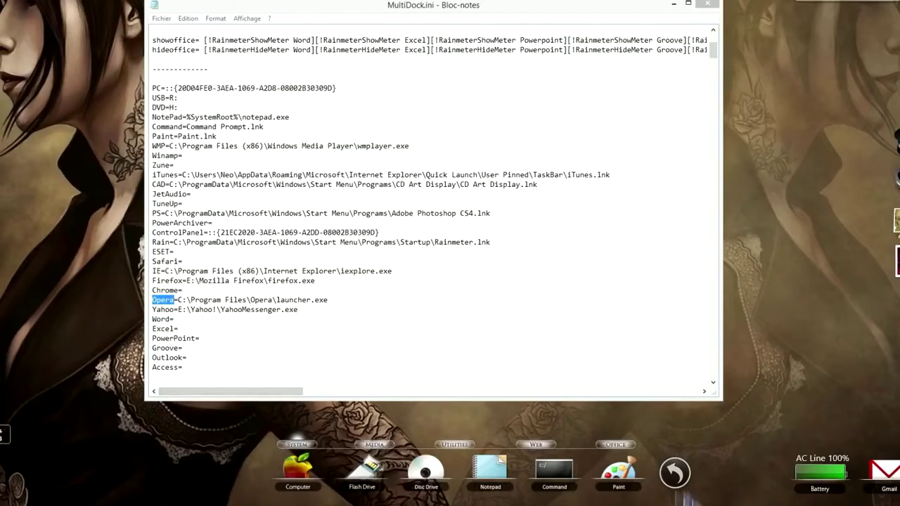
pyautogui.click(257, 347)
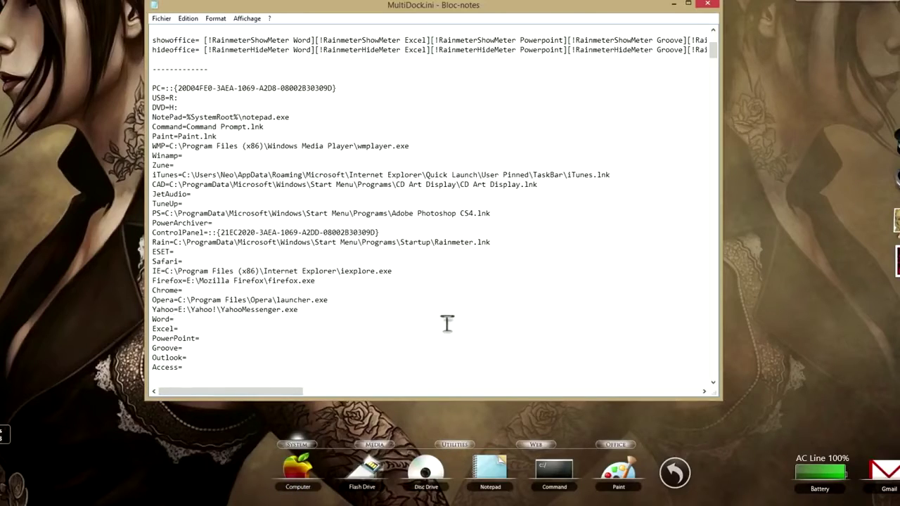
pyautogui.hotkey('ctrl', 'f')
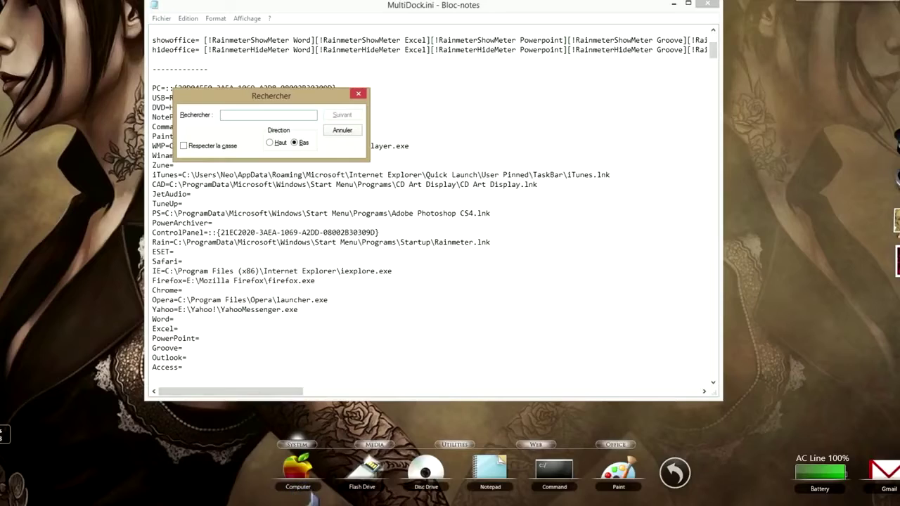
pyautogui.write('computer')
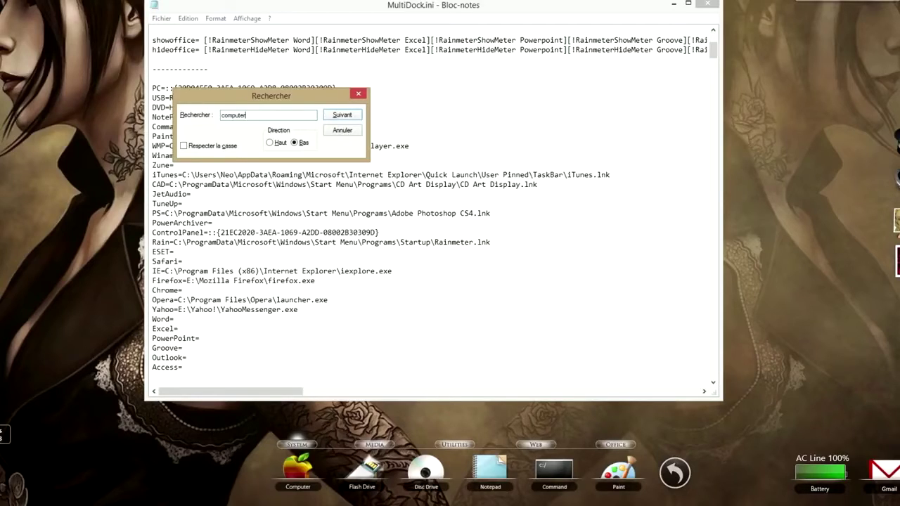
pyautogui.press('Return')
pyautogui.click(358, 94)
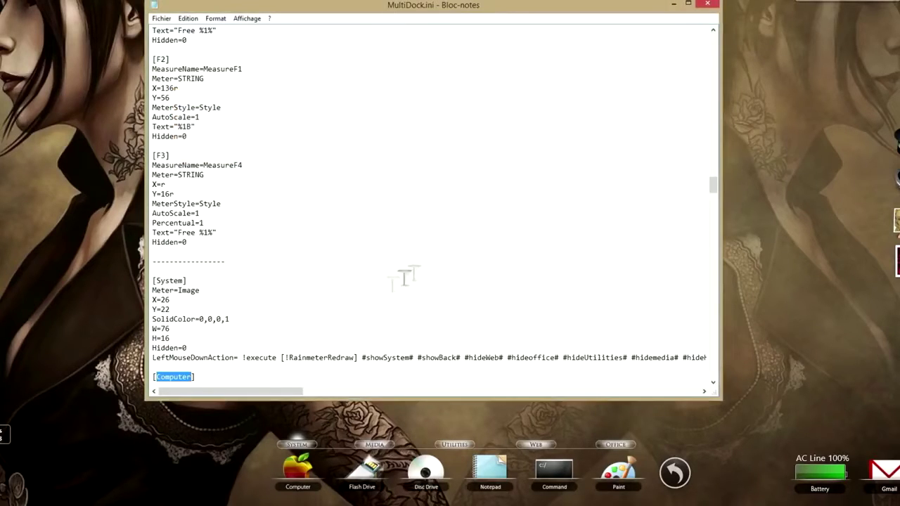
pyautogui.scroll(-5, 337, 311)
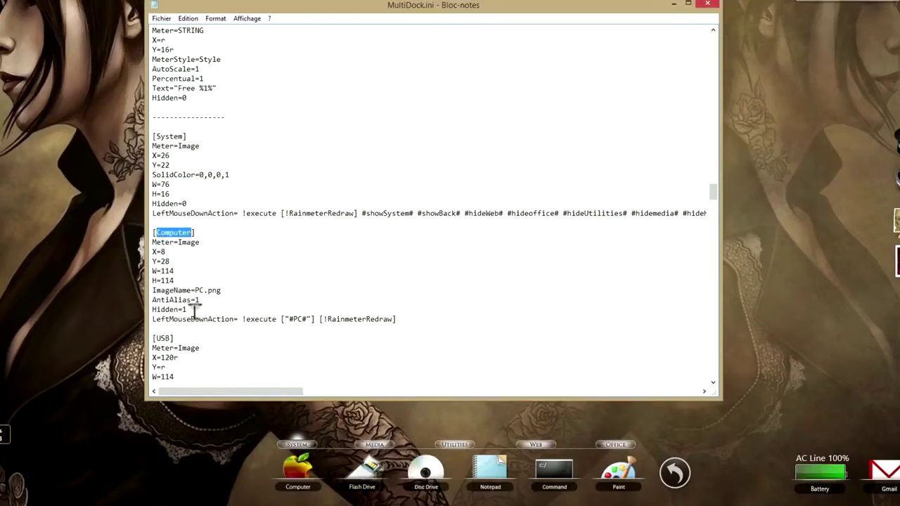
pyautogui.moveTo(195, 290); pyautogui.dragTo(228, 294)
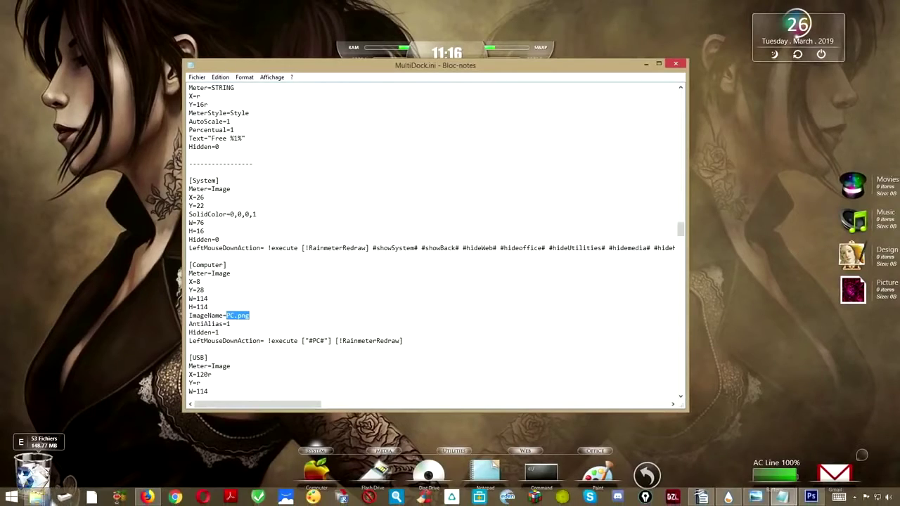
# - Switch to File Explorer, browse to Documents\Rainmeter\Skins\Razor\MultiDock and select the PC.png icon image
pyautogui.click(286, 500)
pyautogui.click(235, 161)
pyautogui.click(215, 190)
pyautogui.doubleClick(190, 191)
pyautogui.doubleClick(191, 210)
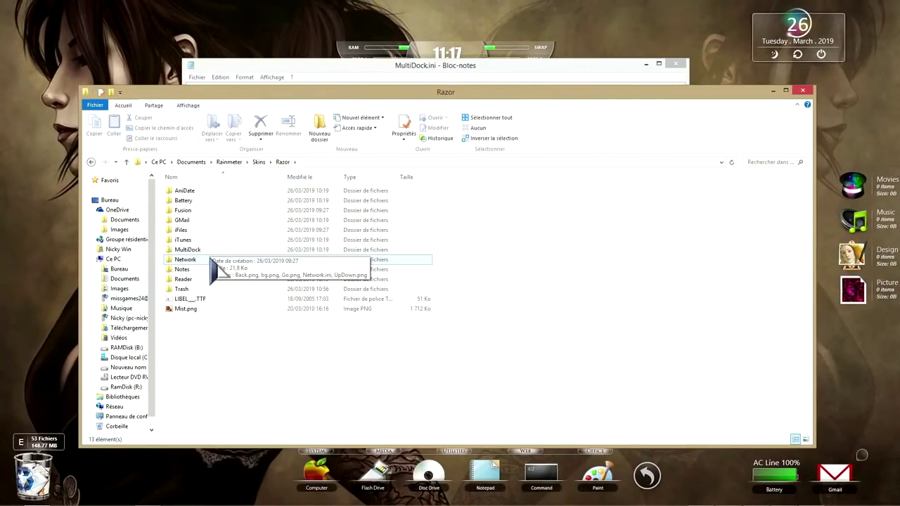
pyautogui.doubleClick(200, 250)
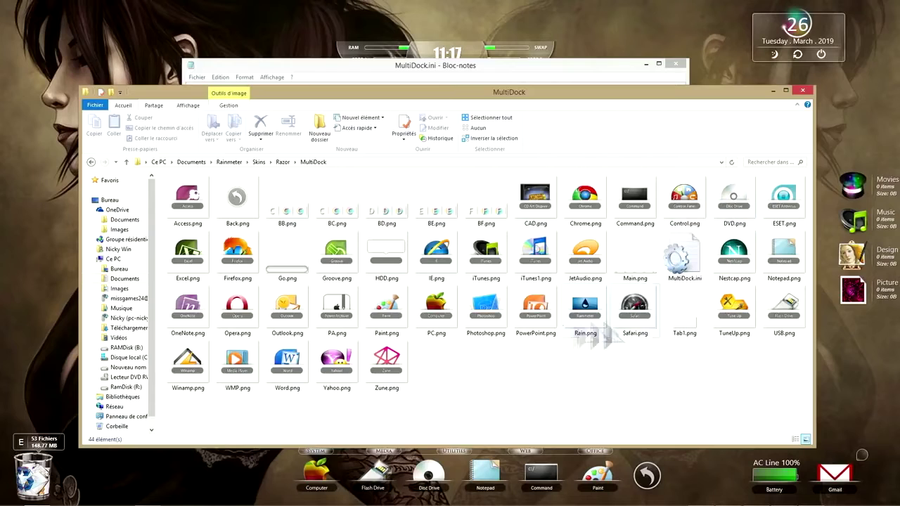
pyautogui.click(430, 309)
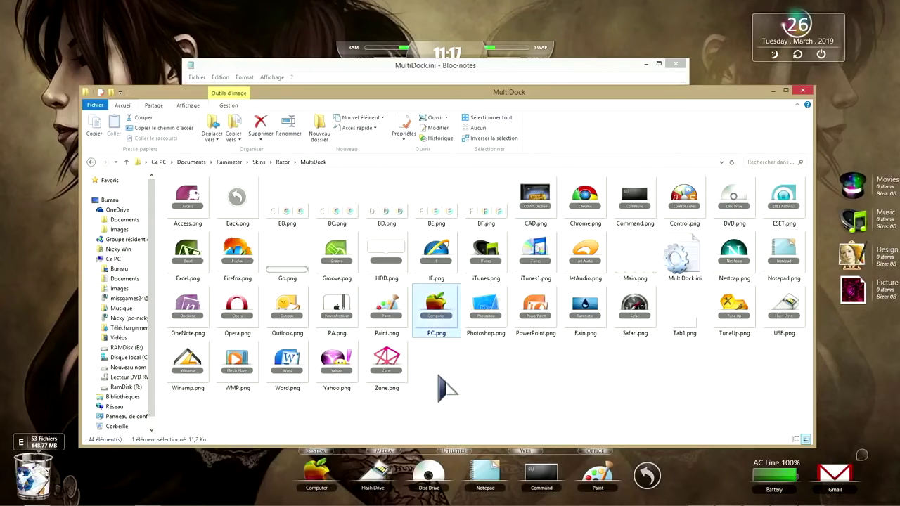
# - Move the MultiDock folder window aside to compare PC.png with the [Computer] ImageName line, and bring the window back over the text file
pyautogui.moveTo(409, 91); pyautogui.dragTo(594, 351)
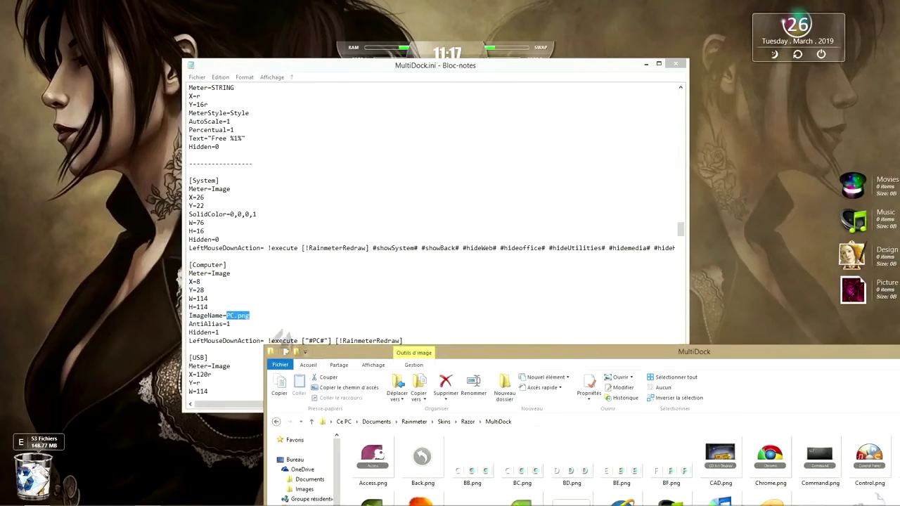
pyautogui.moveTo(598, 356); pyautogui.dragTo(384, 107)
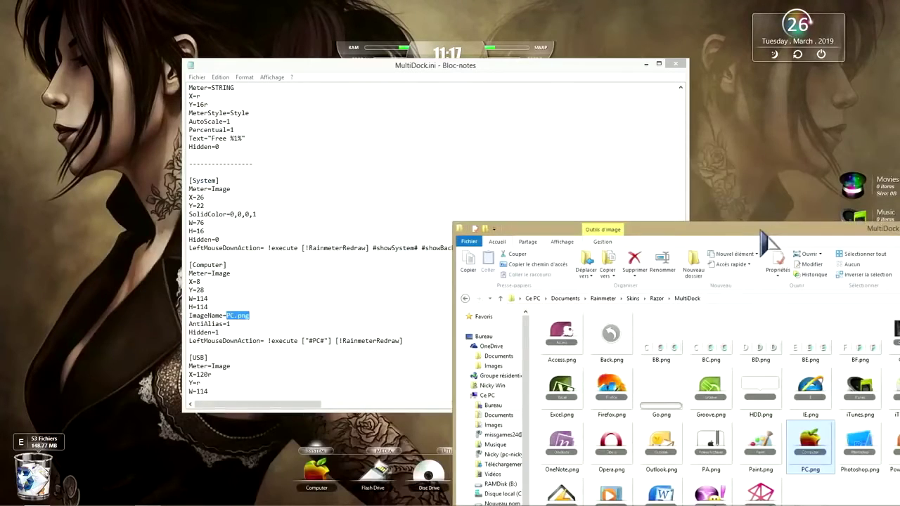
pyautogui.moveTo(763, 234); pyautogui.dragTo(758, 234)
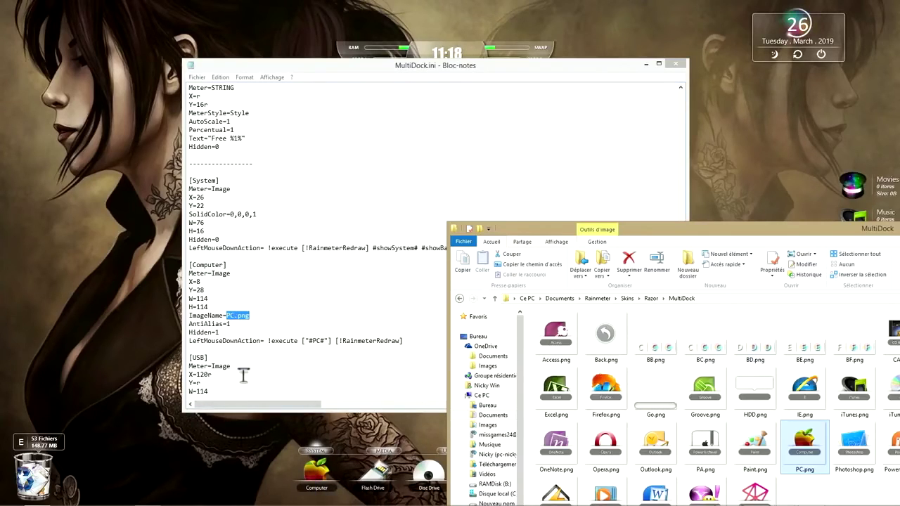
pyautogui.moveTo(680, 230); pyautogui.dragTo(310, 97)
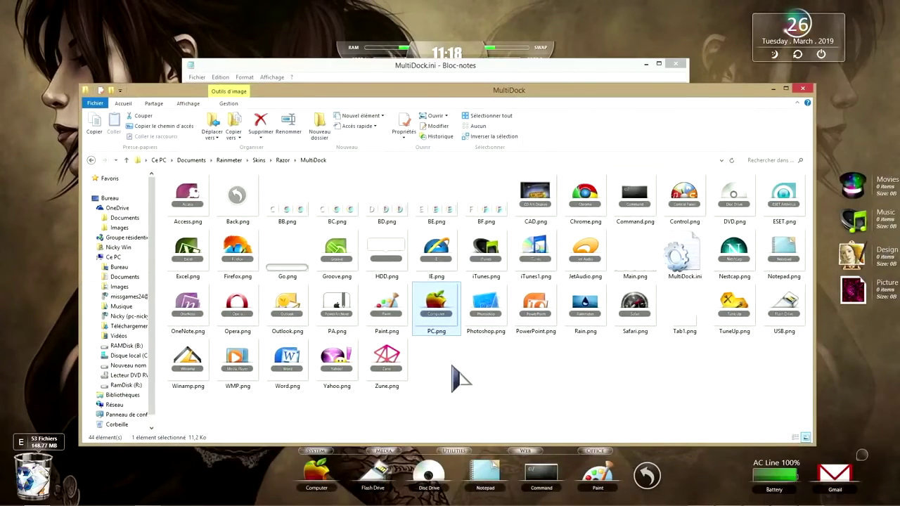